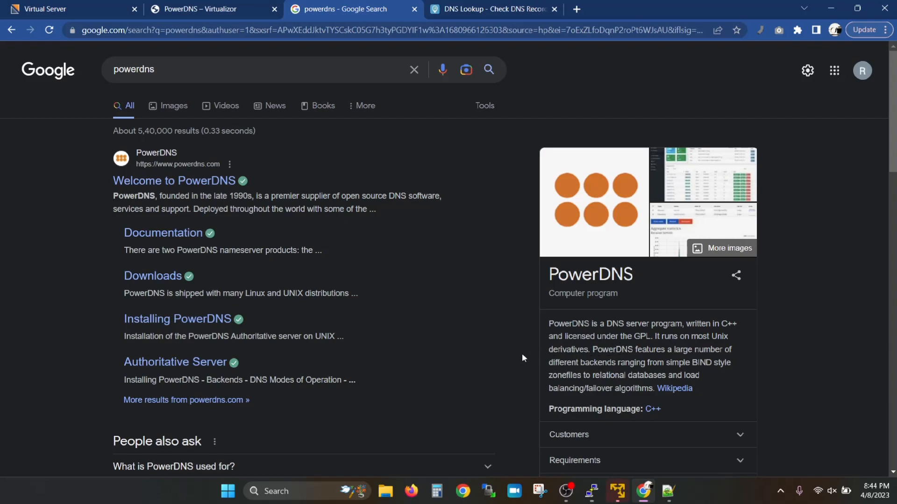
Step: Switch to the 'PowerDNS – Virtualizor' documentation tab
click(172, 6)
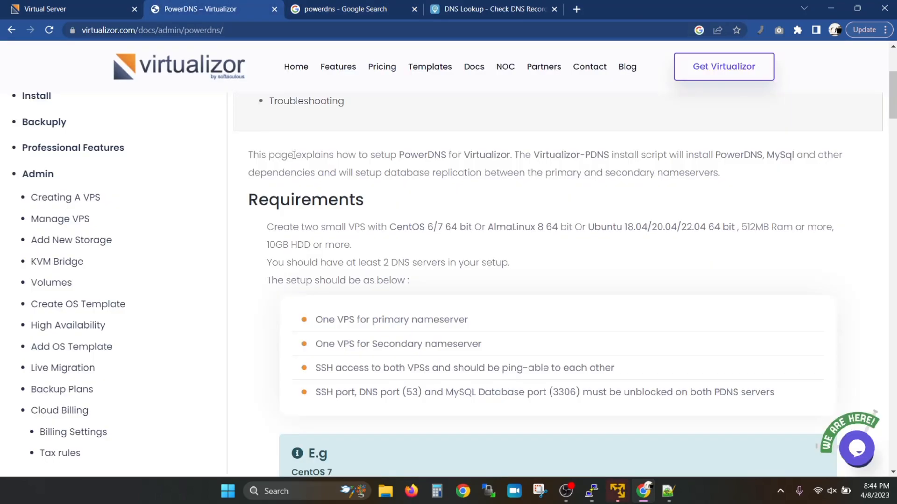
Step: Scroll the PowerDNS docs down to Installation and select the wget command for pdns_install.sh
scroll(330, 273, up, 4)
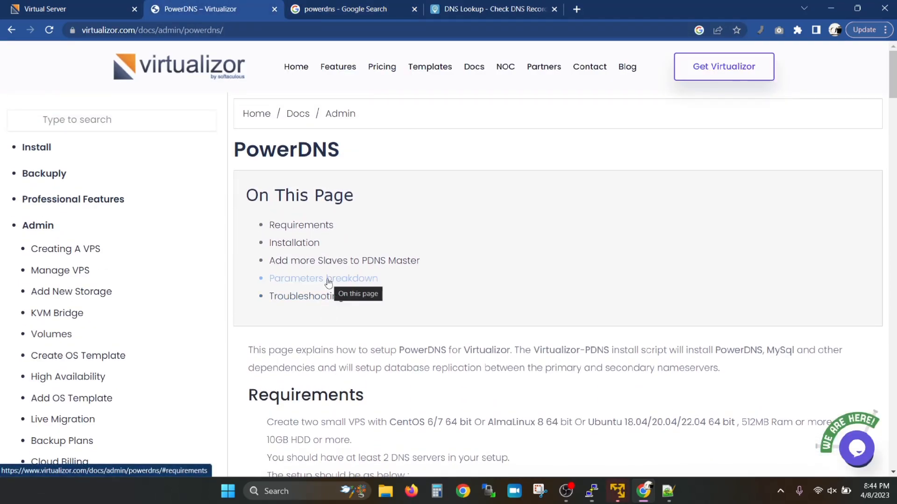
click(366, 33)
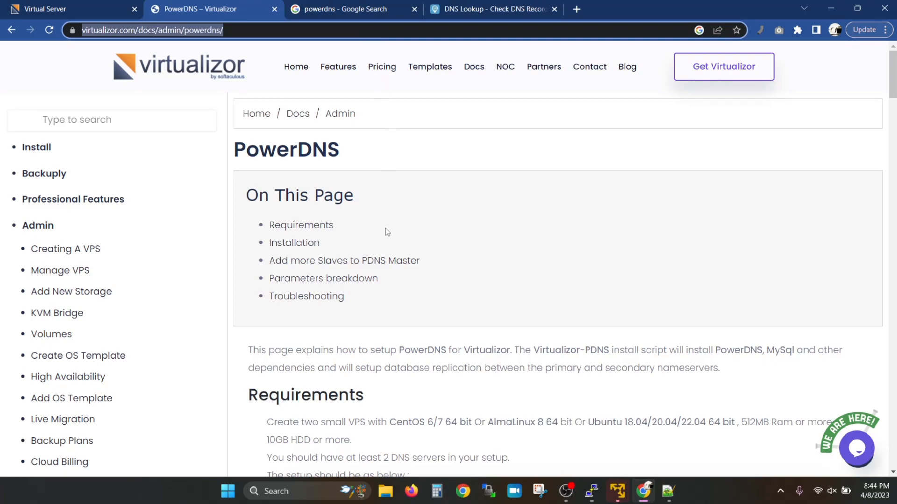
scroll(380, 290, down, 2)
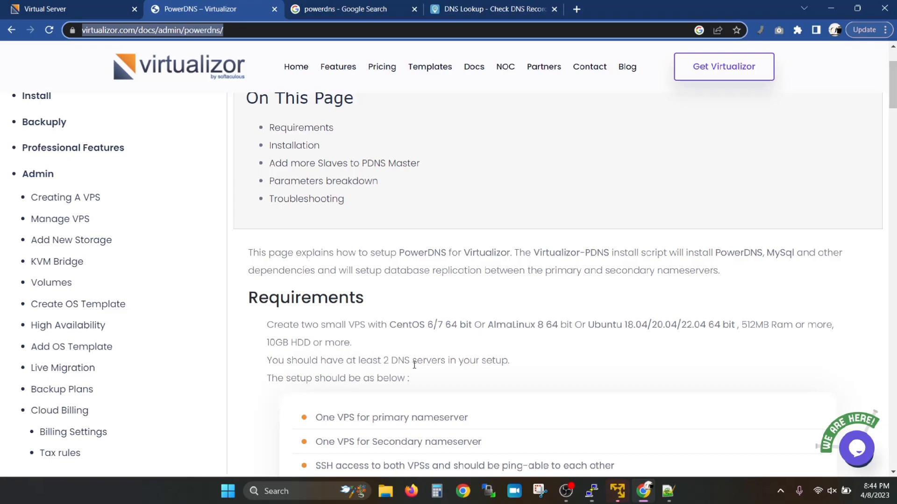
scroll(420, 364, down, 2)
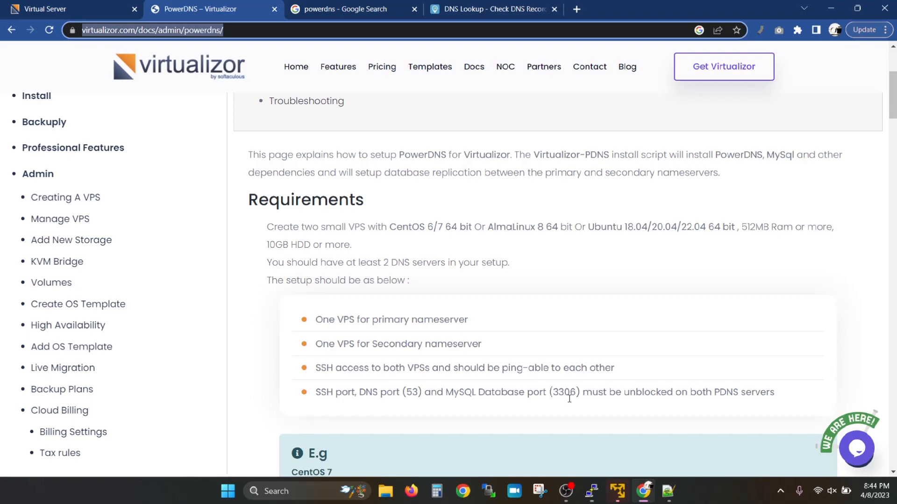
scroll(568, 398, down, 4)
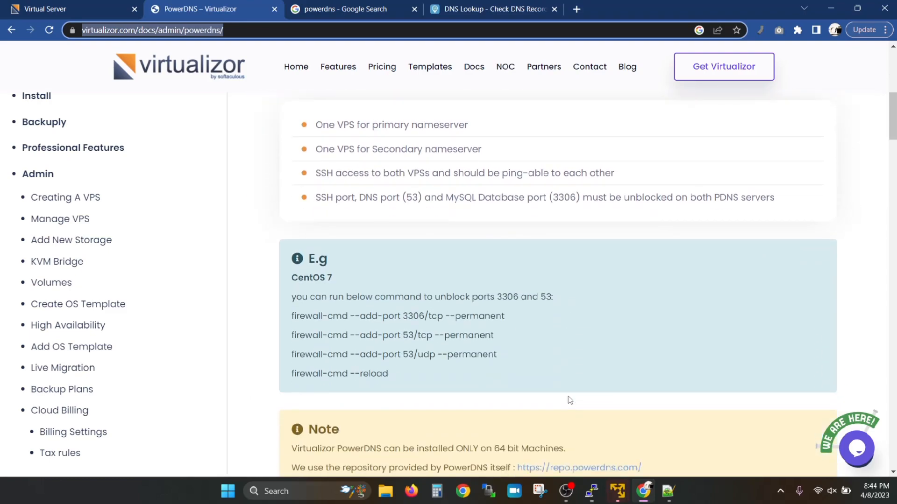
scroll(423, 352, down, 6)
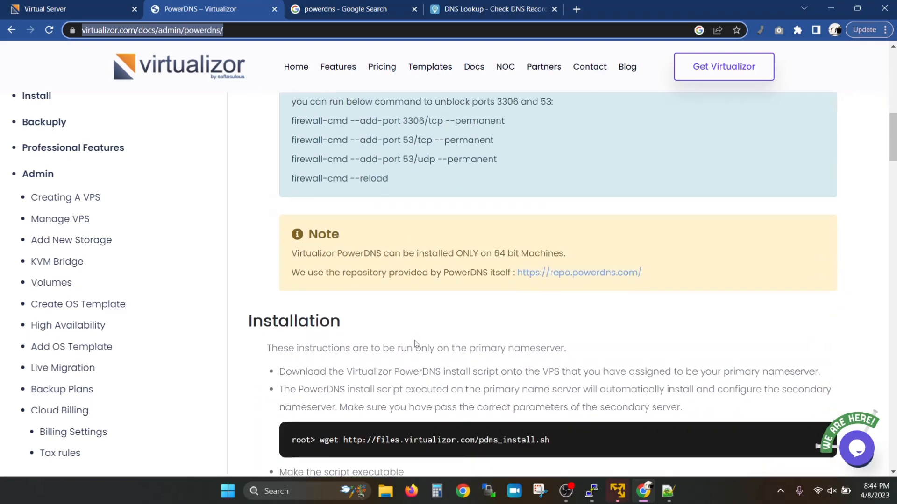
scroll(444, 329, down, 2)
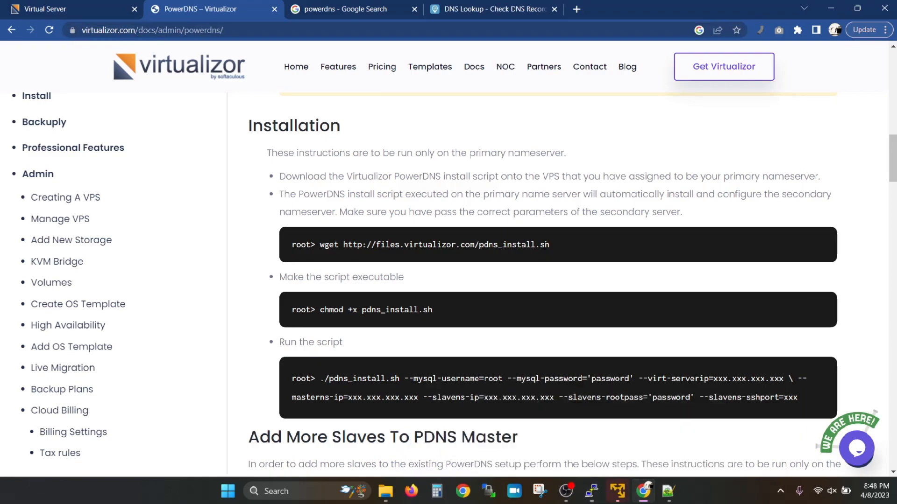
drag(550, 245, 319, 245)
key(ctrl+c)
Step: On ns1, download pdns_install.sh with wget and make it executable with chmod
key(alt+Tab)
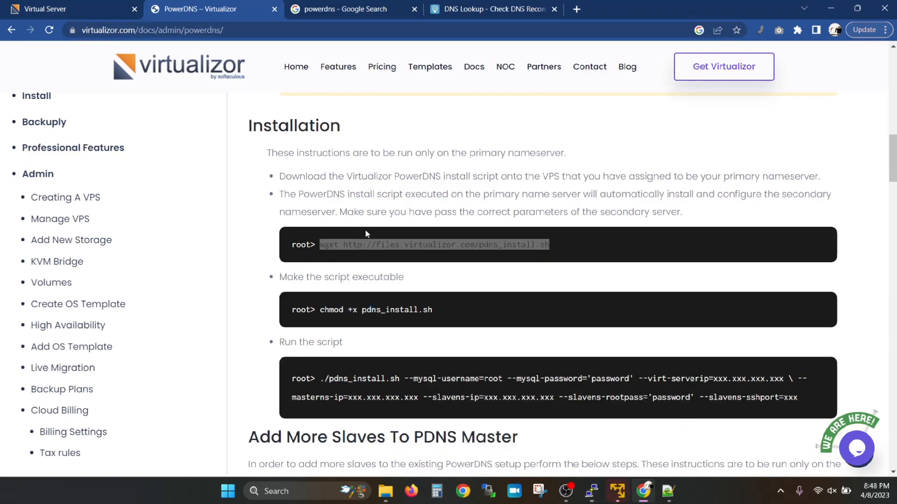
key(shift+Insert)
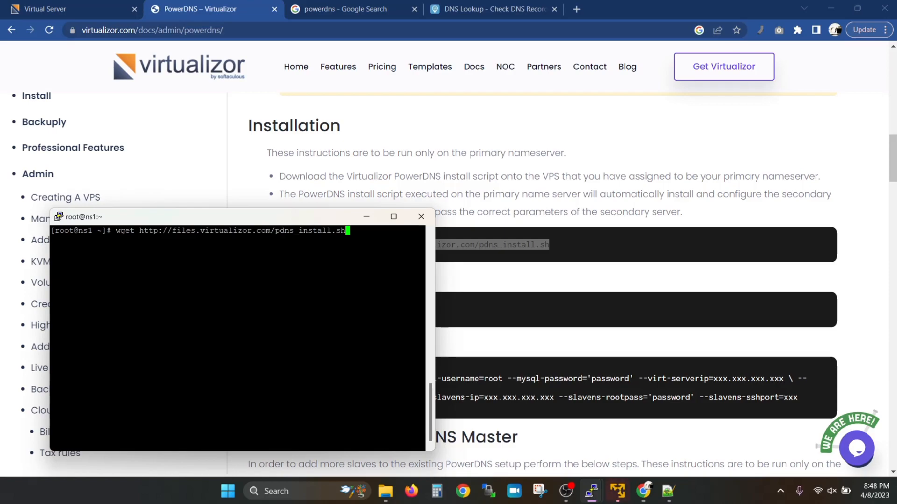
key(Return)
key(alt+Tab)
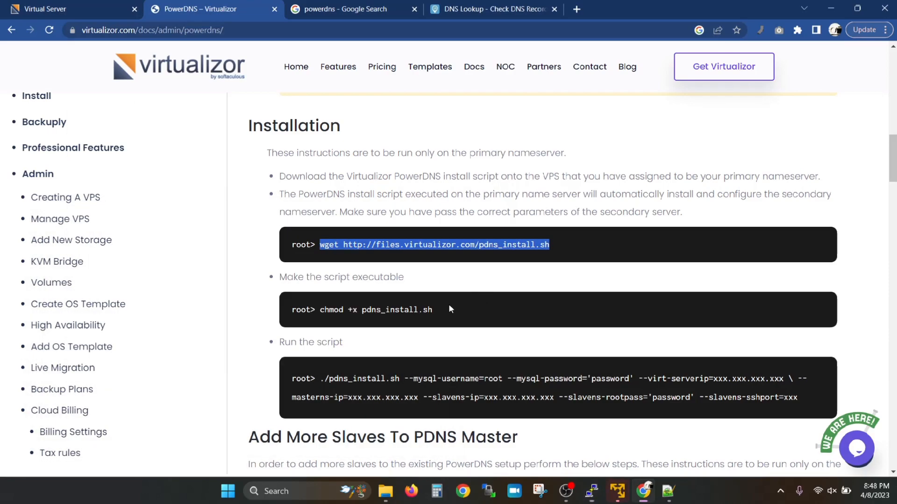
drag(439, 310, 324, 314)
key(ctrl+c)
key(alt+Tab)
key(shift+Insert)
key(Return)
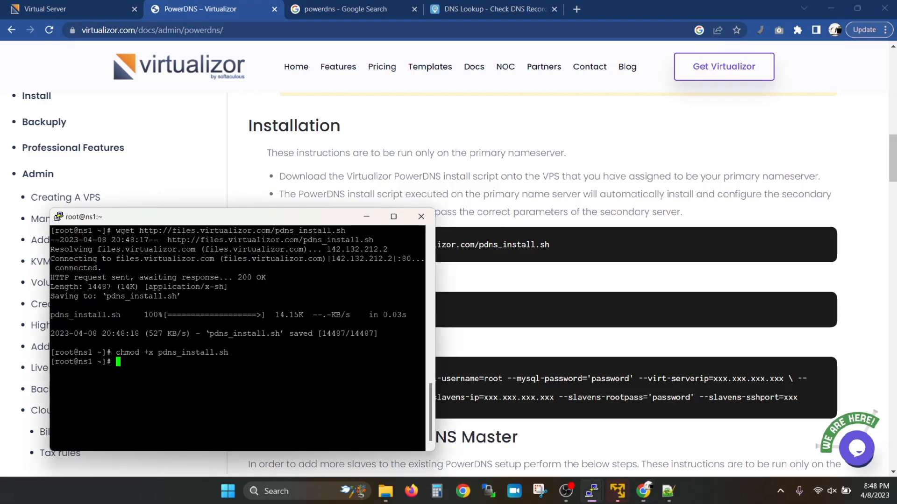
Step: Run pdns_install.sh with the prepared MySQL, Virtualizor, master and slave IP parameters
click(669, 491)
click(420, 110)
key(ctrl+a)
key(alt+Tab)
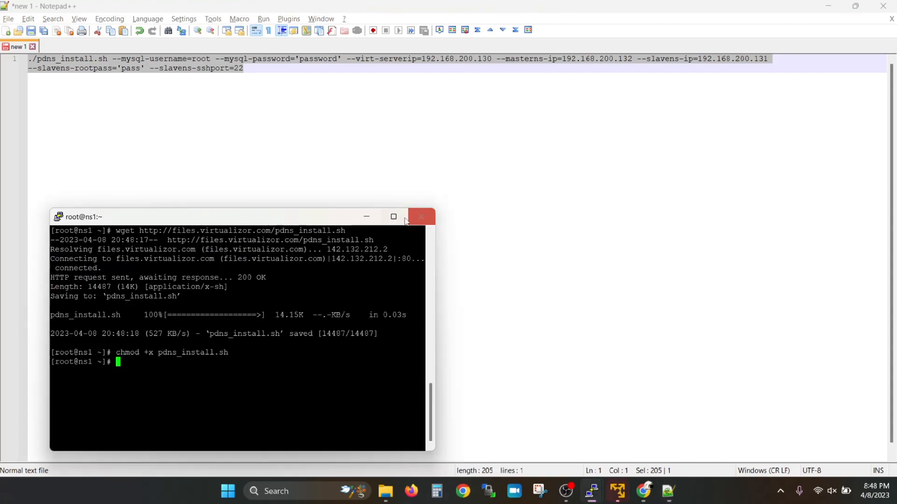
key(shift+Insert)
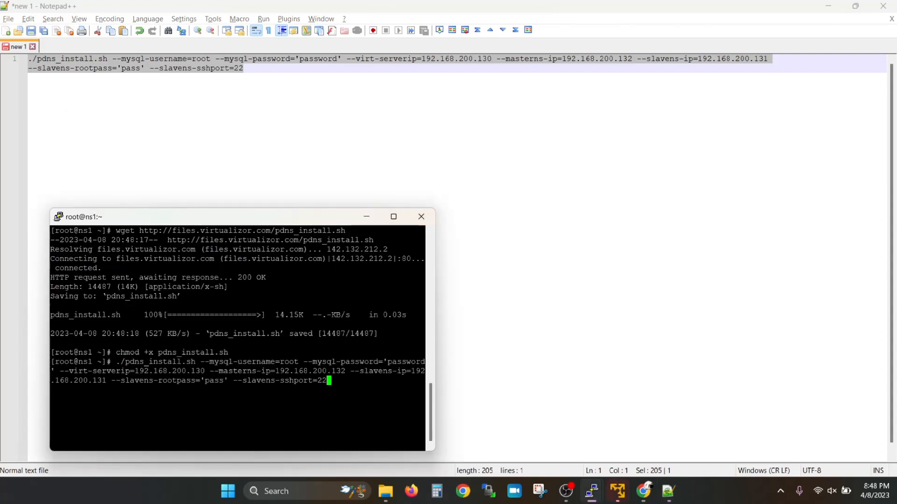
click(393, 217)
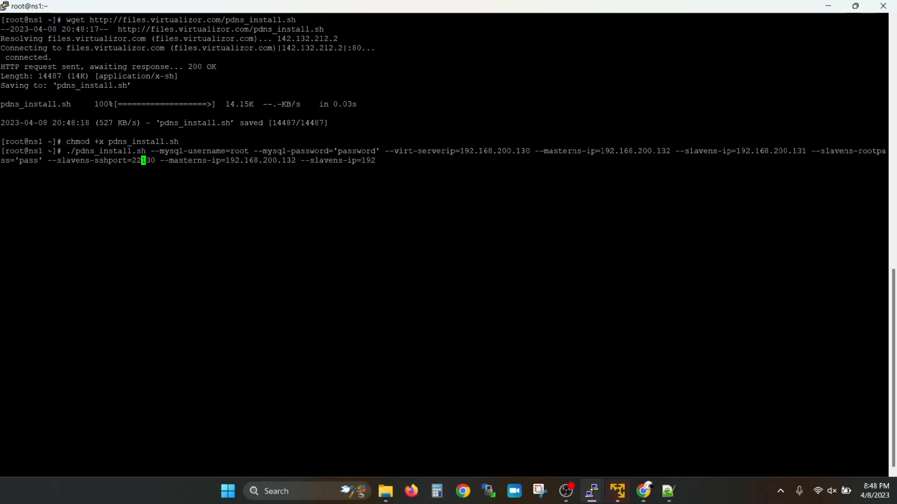
key(ctrl+c)
key(shift+Insert)
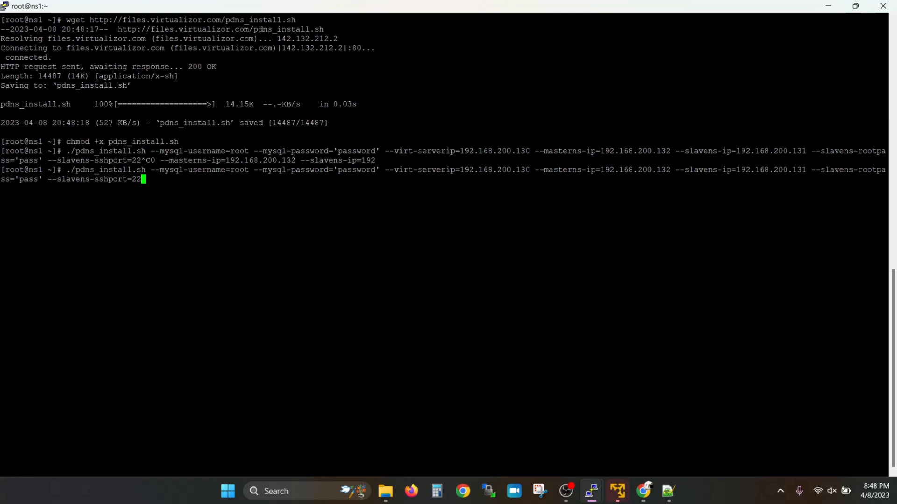
key(Return)
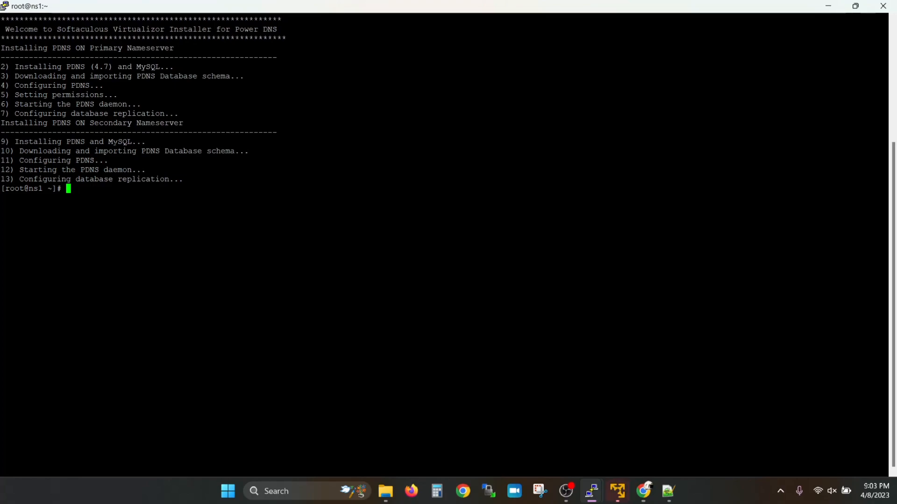
Step: Check 'service pdns status' on ns1 to confirm PowerDNS is active (running)
text(service pdns status)
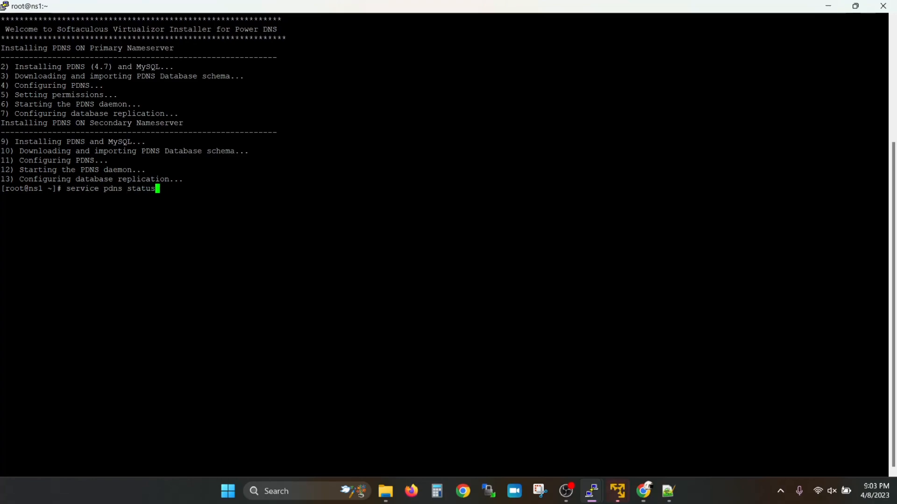
key(Return)
key(q)
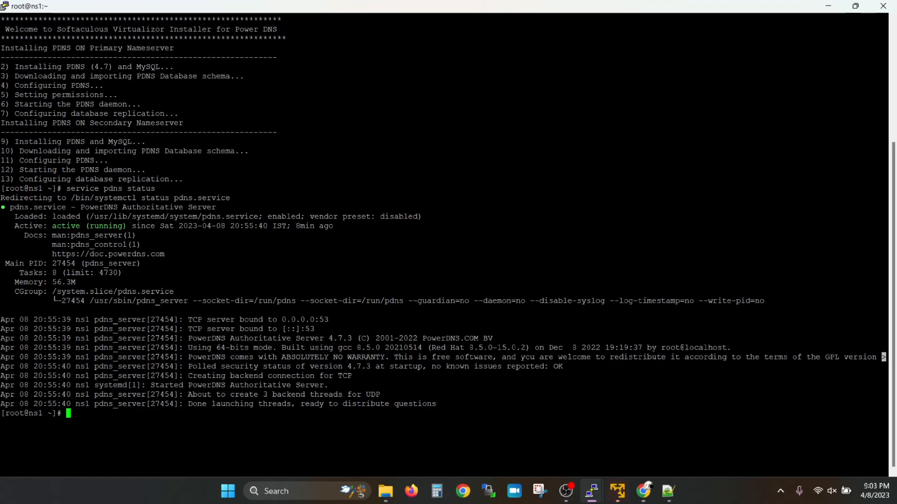
Step: Run the same pdns status check on ns2 and confirm it is running
drag(67, 188, 136, 199)
drag(67, 189, 155, 189)
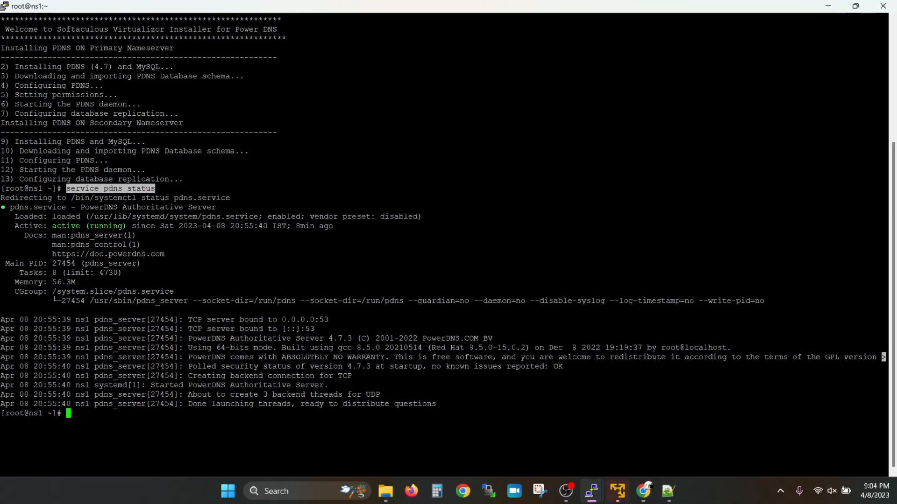
key(alt+Tab)
click(469, 182)
right_click(469, 184)
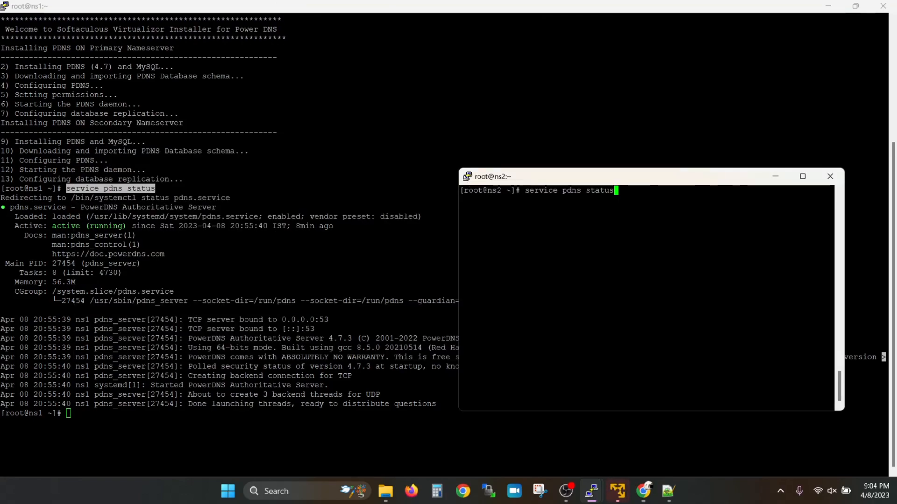
key(Return)
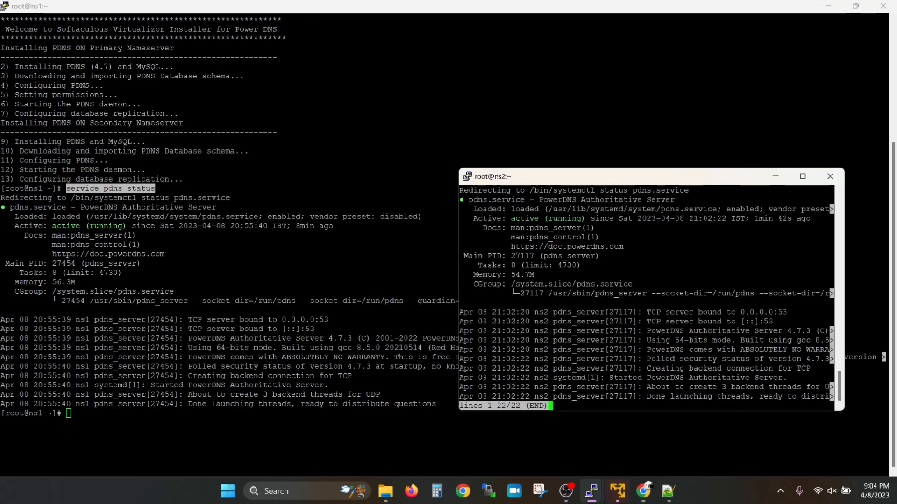
key(q)
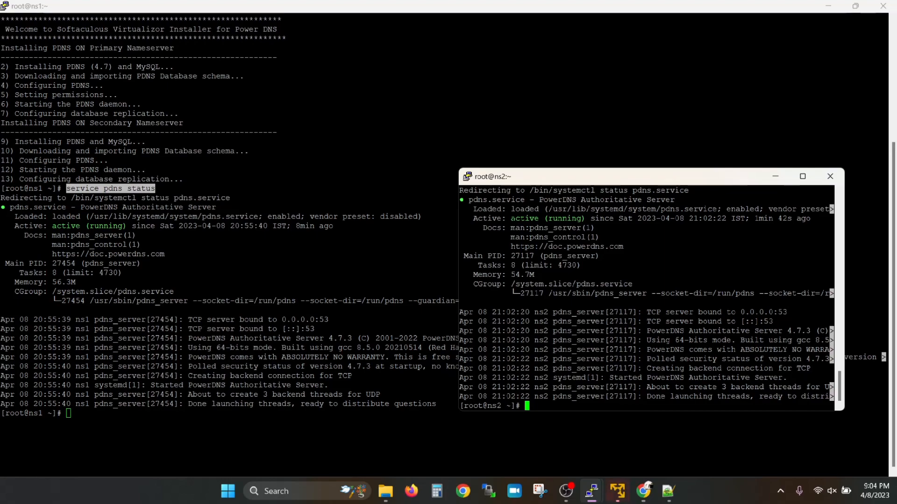
click(644, 494)
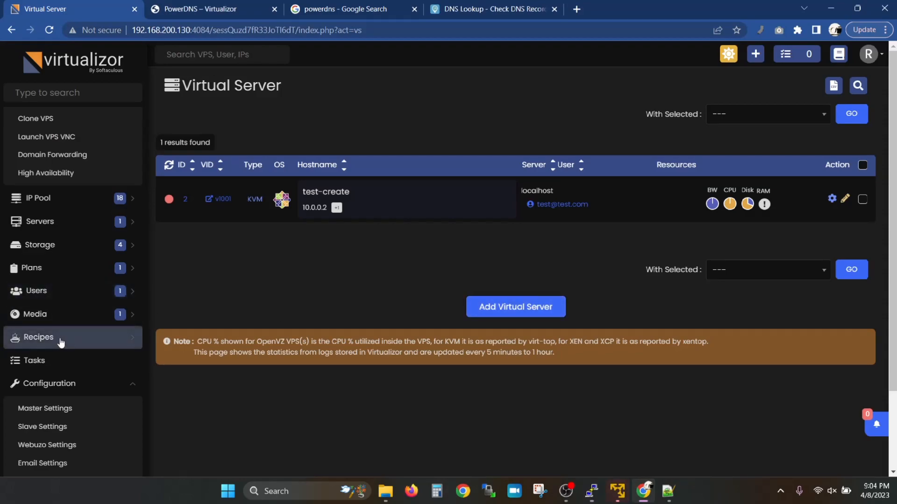
Step: Open Power DNS > Add DNS Server in the Virtualizor sidebar
scroll(59, 337, down, 8)
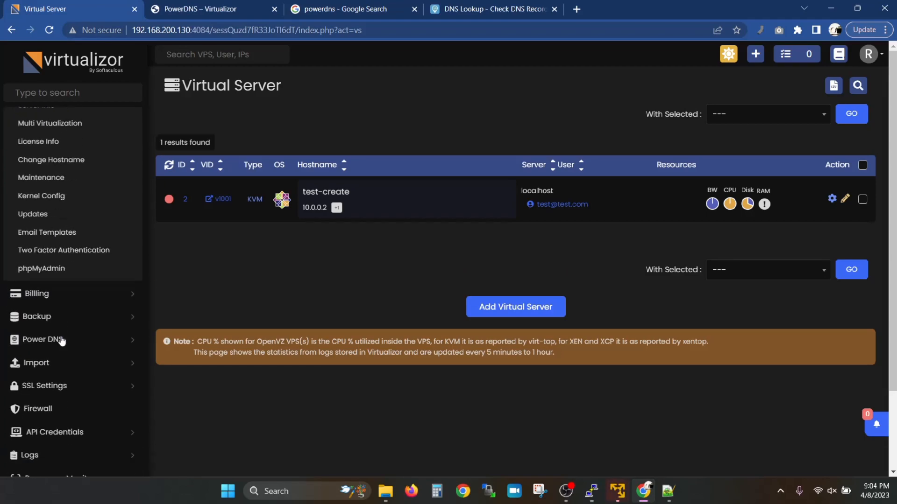
click(56, 326)
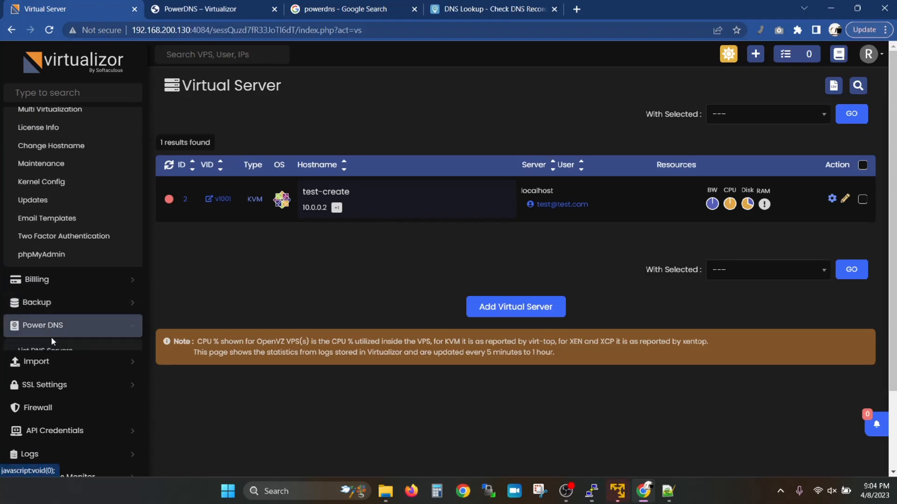
click(55, 368)
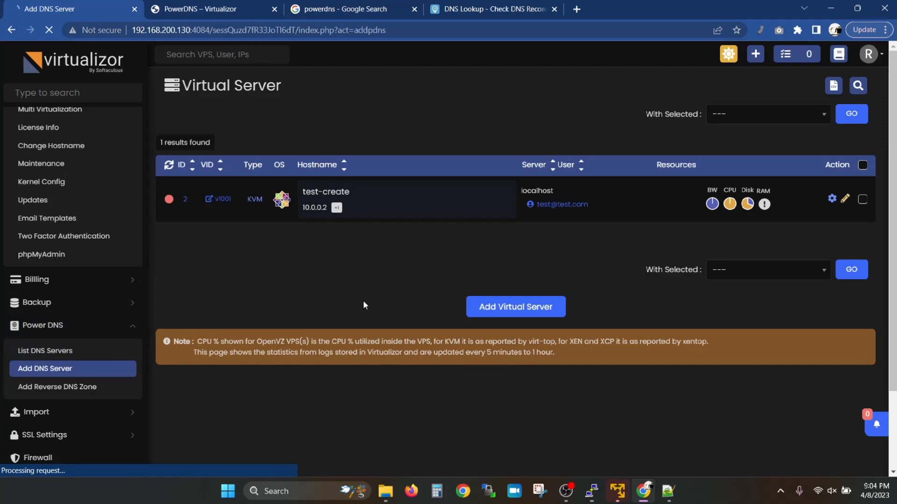
key(alt+Tab)
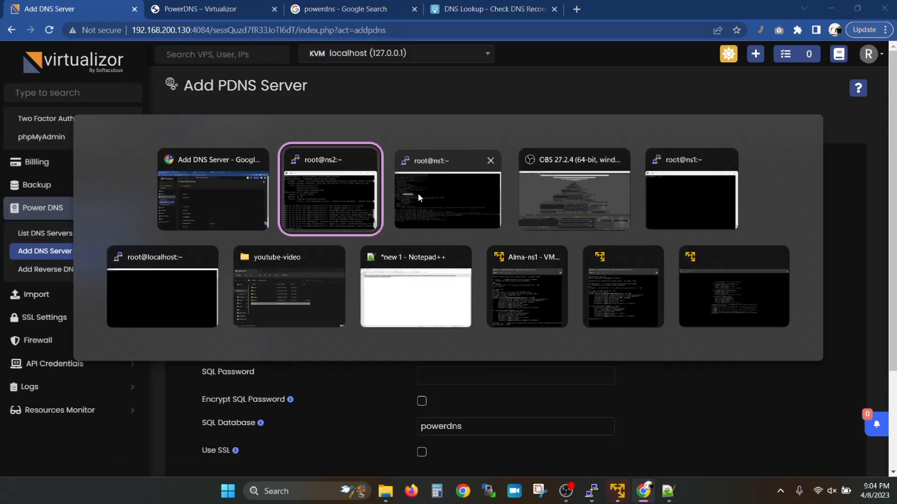
Step: Run ifconfig on ns1 and copy its IP 192.168.200.132 for the Add PDNS Server form
text(ifconfig ')
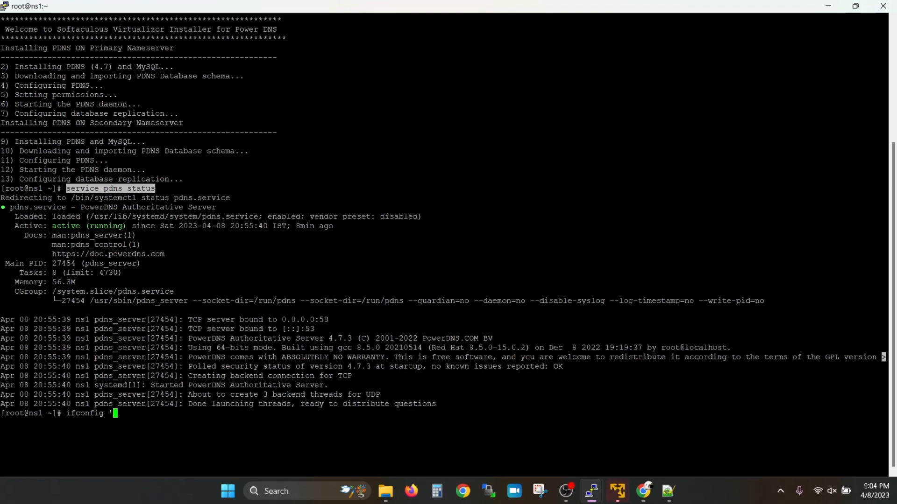
key(BackSpace)
key(Return)
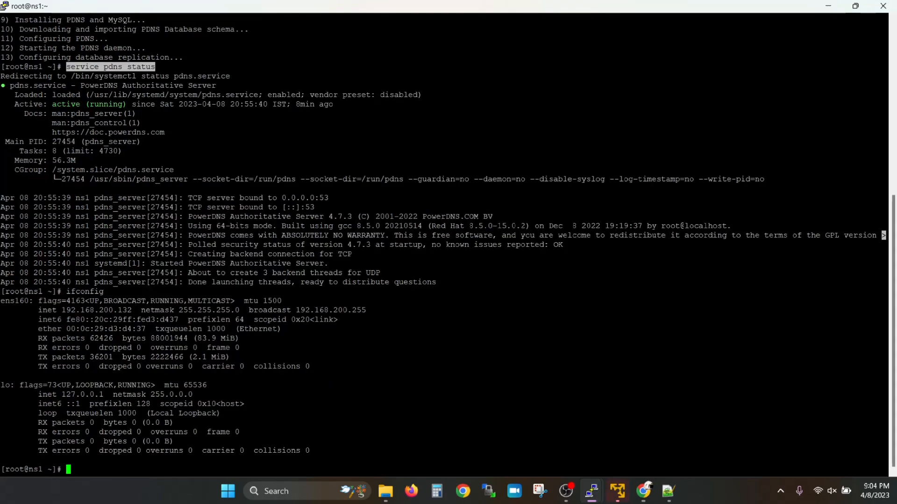
double_click(96, 310)
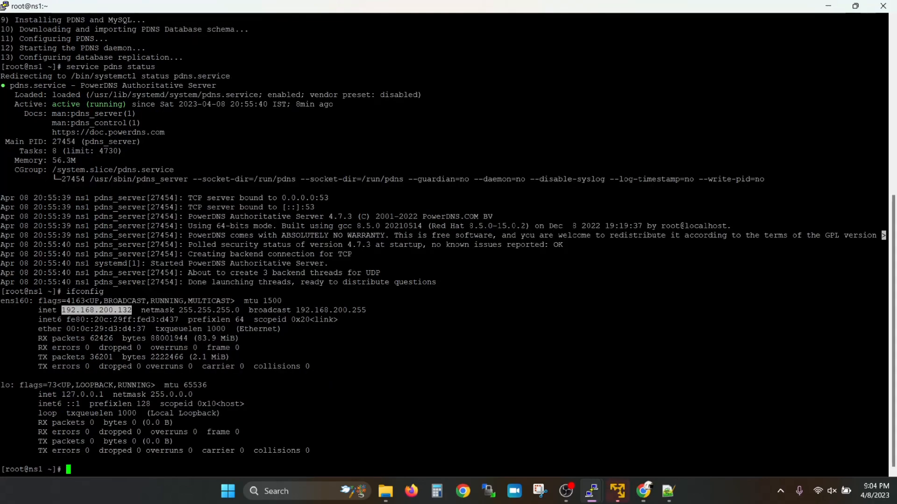
click(643, 490)
click(529, 179)
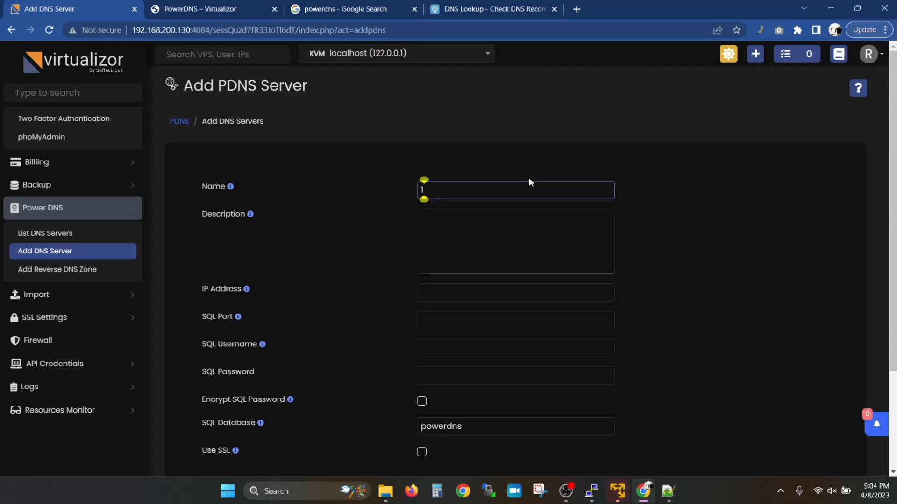
Step: Enter name '1st PDNS', IP 192.168.200.132, SQL port 3306, username root and the SQL password
key(Tab)
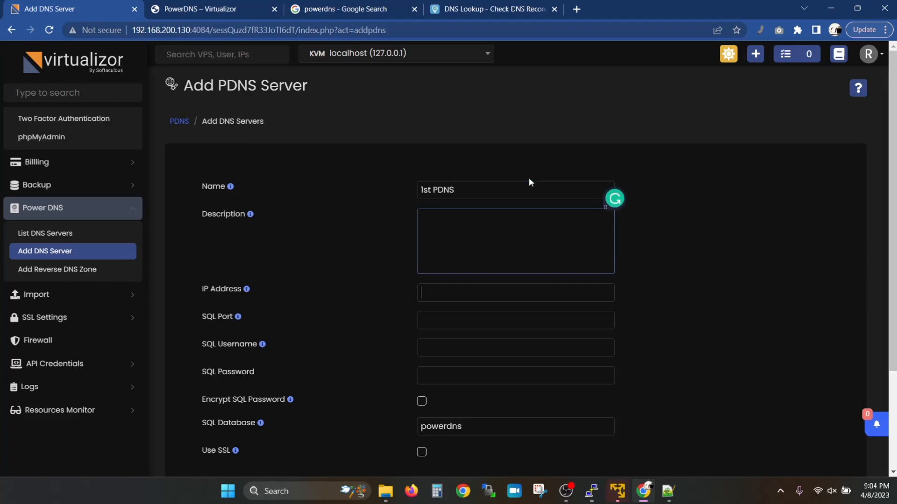
key(ctrl+v)
key(Tab)
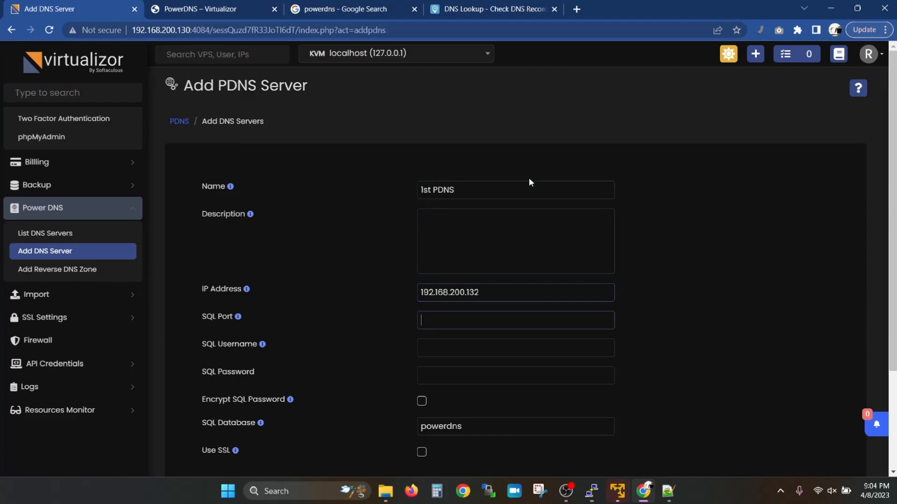
key(Tab)
key(Tab)
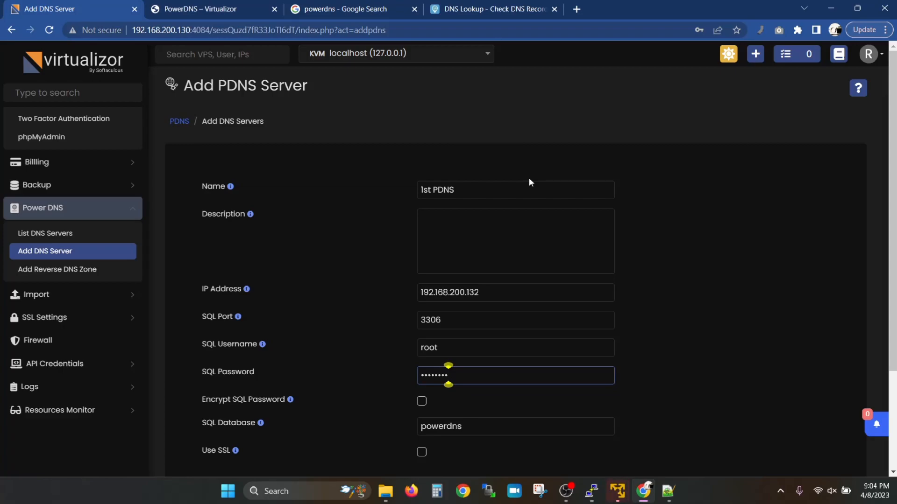
Step: Enable Encrypt SQL Password and save the new DNS server
scroll(529, 177, down, 2)
click(421, 304)
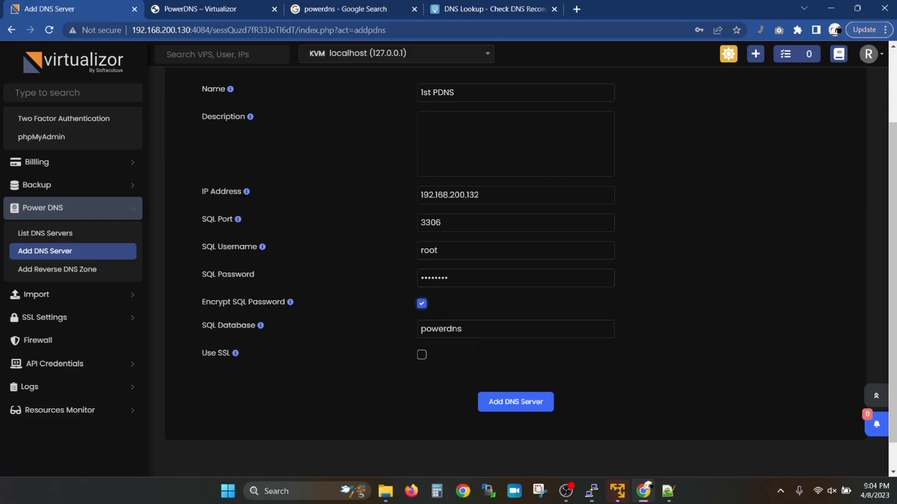
click(507, 405)
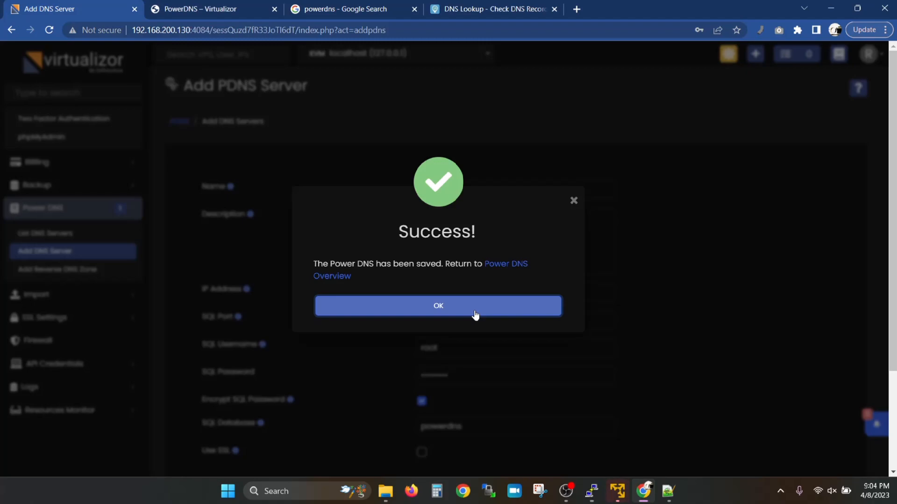
click(475, 315)
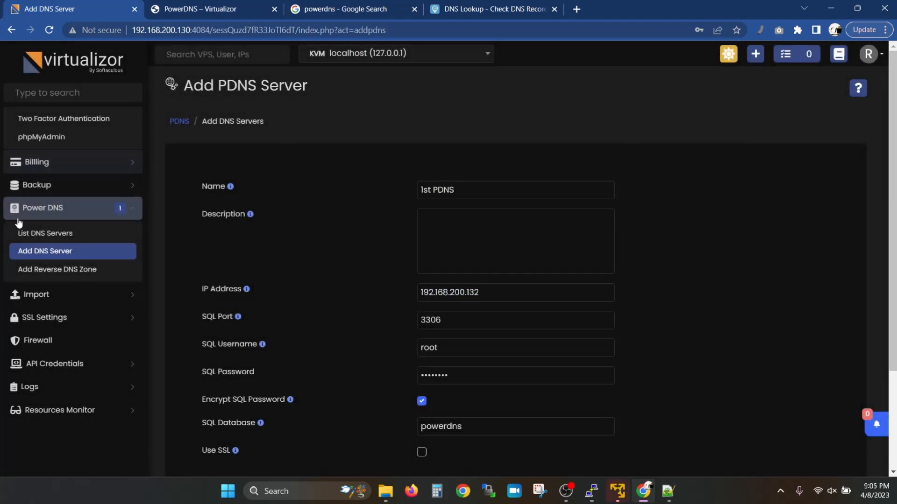
Step: List the DNS servers and test 1st PDNS, which reports 'Unable to connect to the server'
click(29, 239)
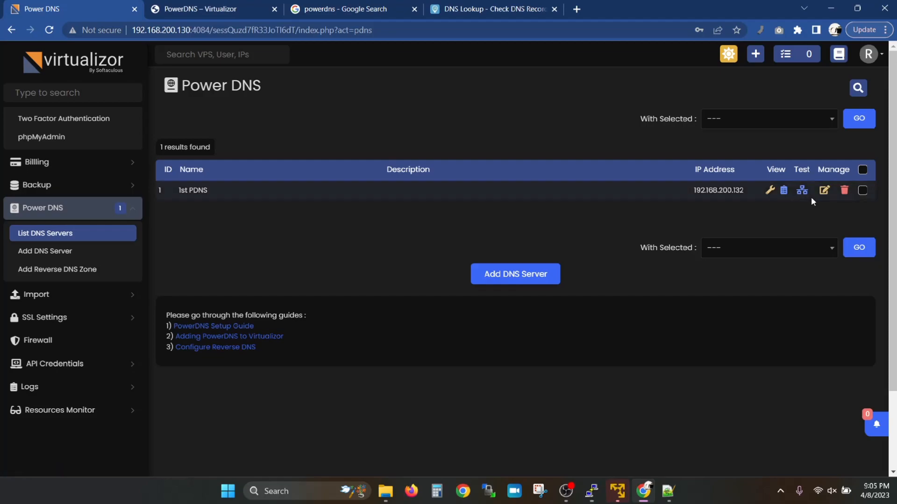
click(801, 191)
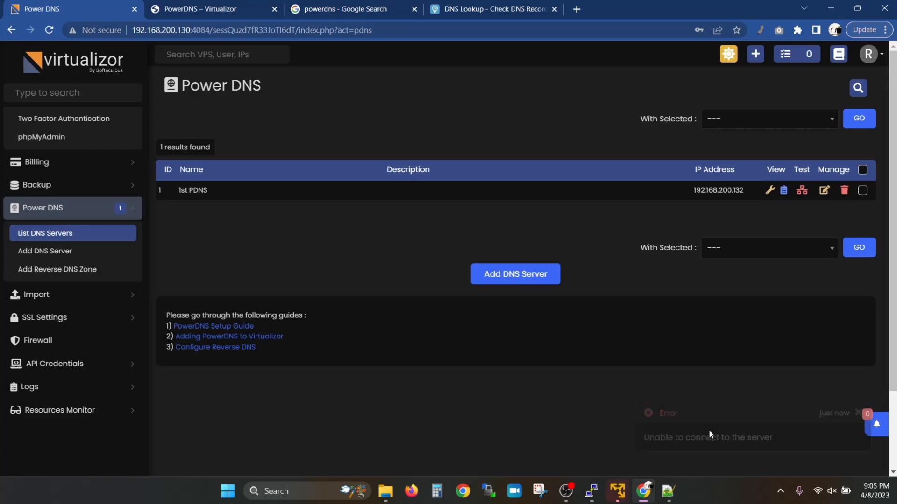
Step: Return to the PowerDNS docs at the Troubleshooting section on port 3306 and MySQL GRANT privileges
click(213, 7)
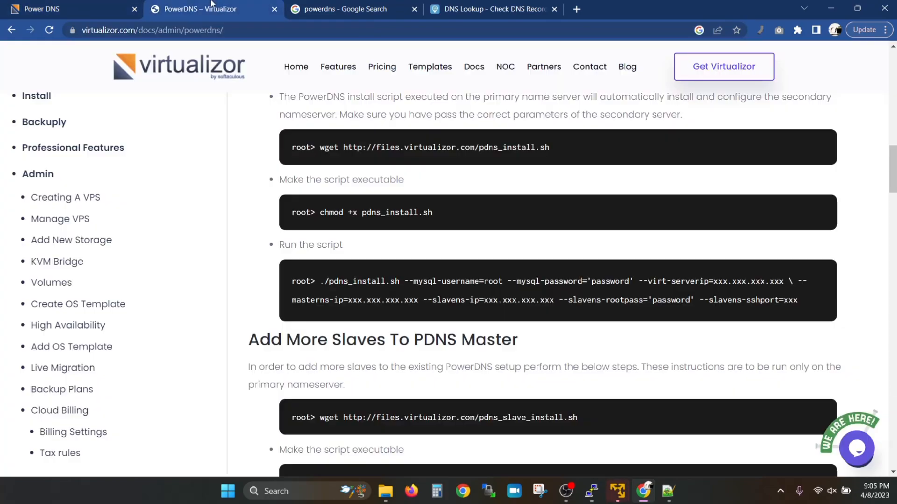
scroll(371, 287, down, 8)
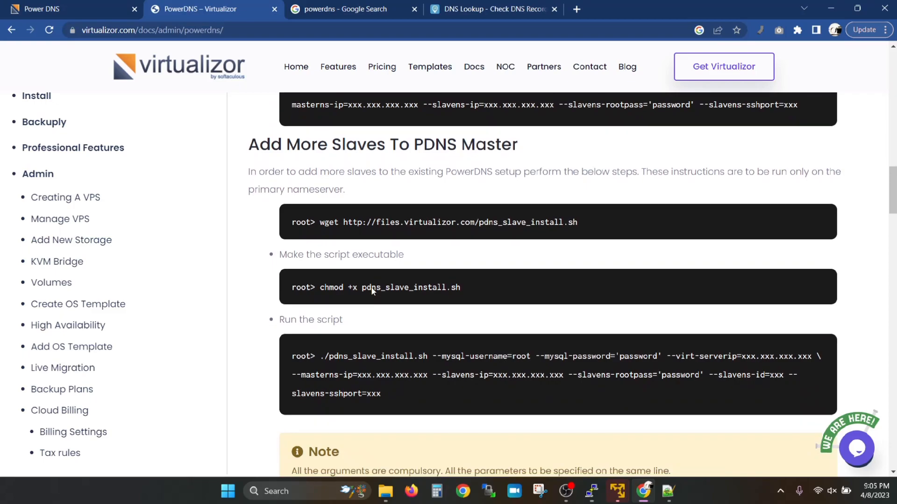
scroll(372, 287, down, 15)
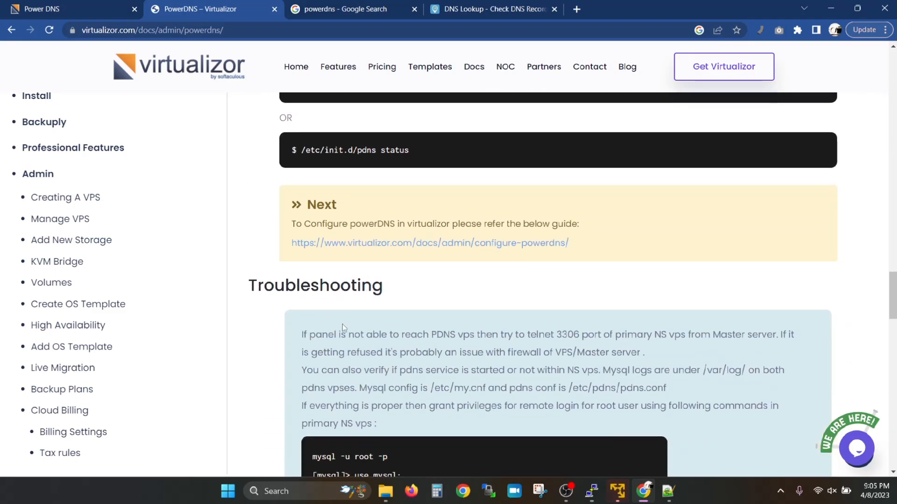
scroll(481, 347, down, 2)
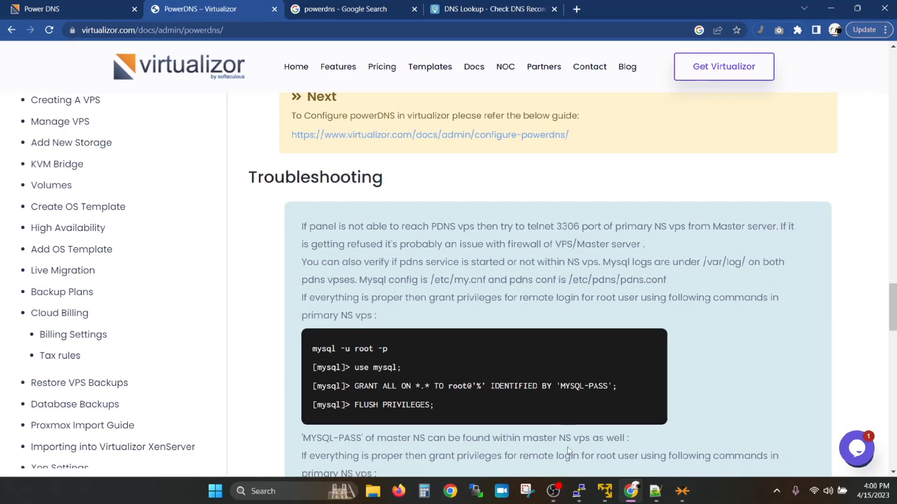
Step: Telnet from ns1 to 192.168.200.132 port 3306 and confirm it connects
mouse_move(579, 488)
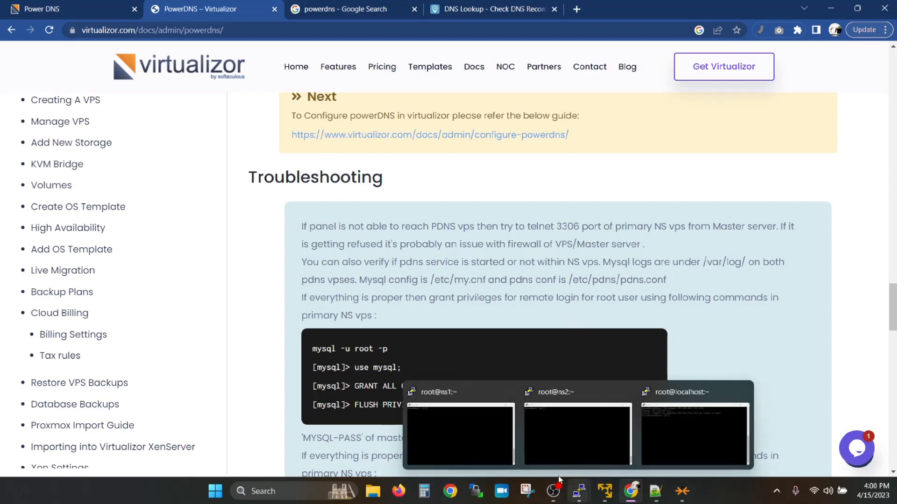
click(445, 384)
text(telnet )
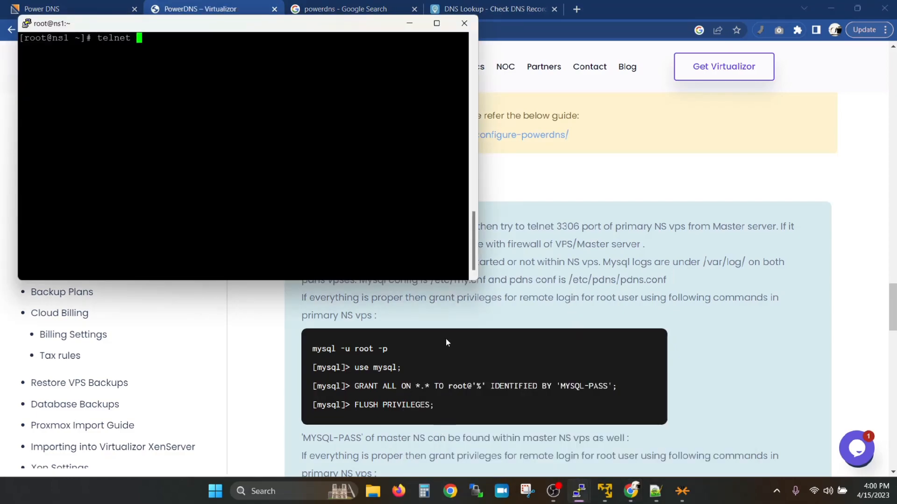
text(192.168.29)
key(BackSpace)
key(BackSpace)
text(00.132 3306)
key(Return)
key(ctrl+bracketright)
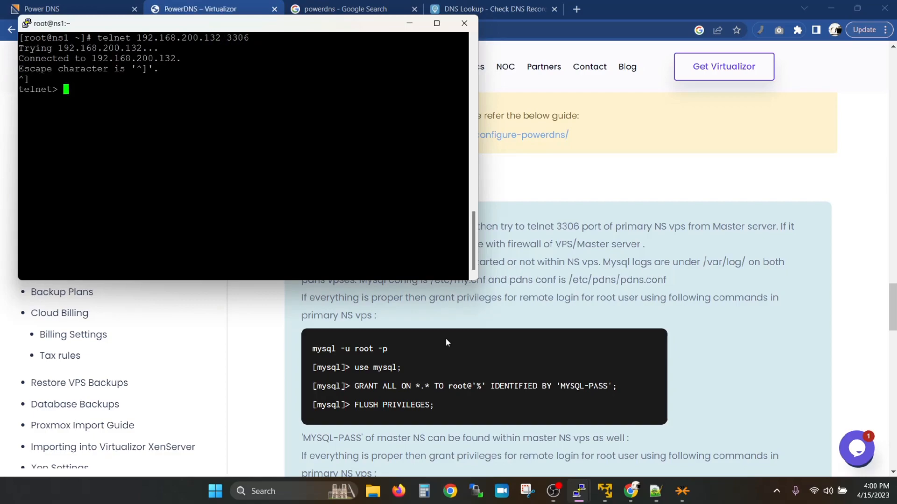
key(ctrl+d)
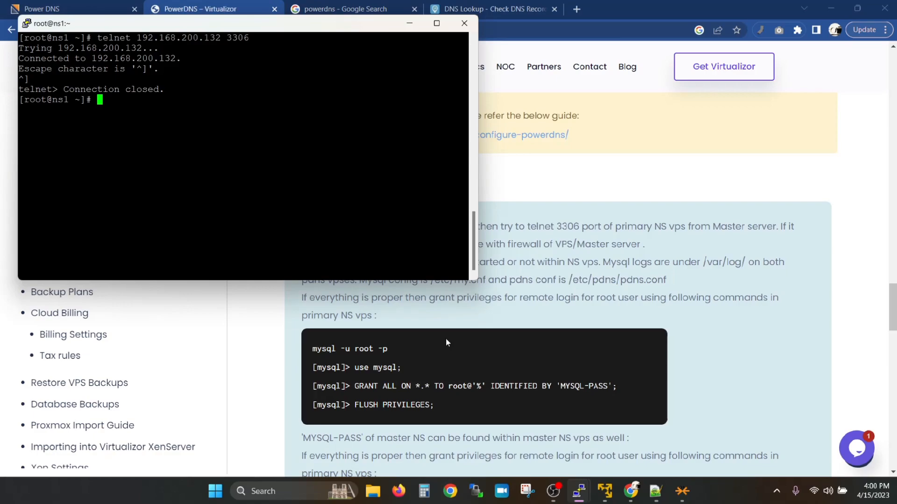
Step: Run the same telnet from localhost, getting 'No route to host', then enter lsof -i:3306 on ns1
key(alt+Tab)
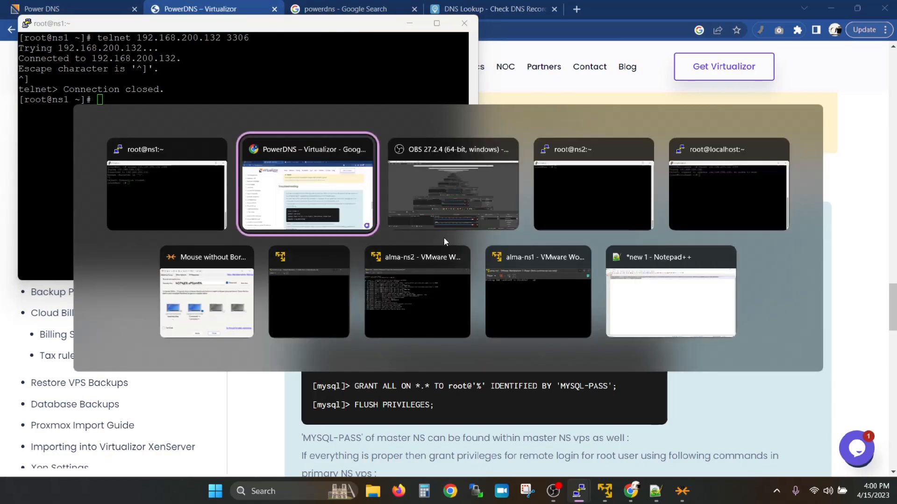
click(727, 189)
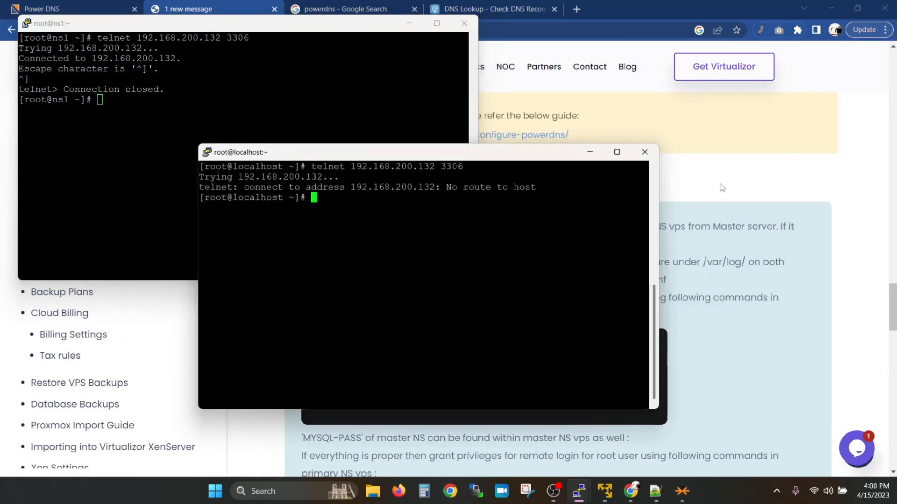
click(47, 24)
drag(98, 37, 249, 38)
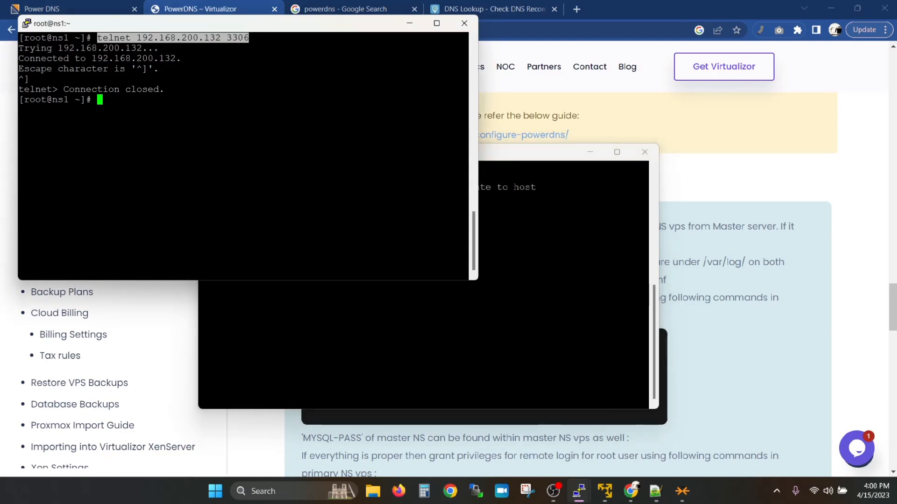
key(alt+Tab)
text(telnet 192.168.200.132 3306)
key(Return)
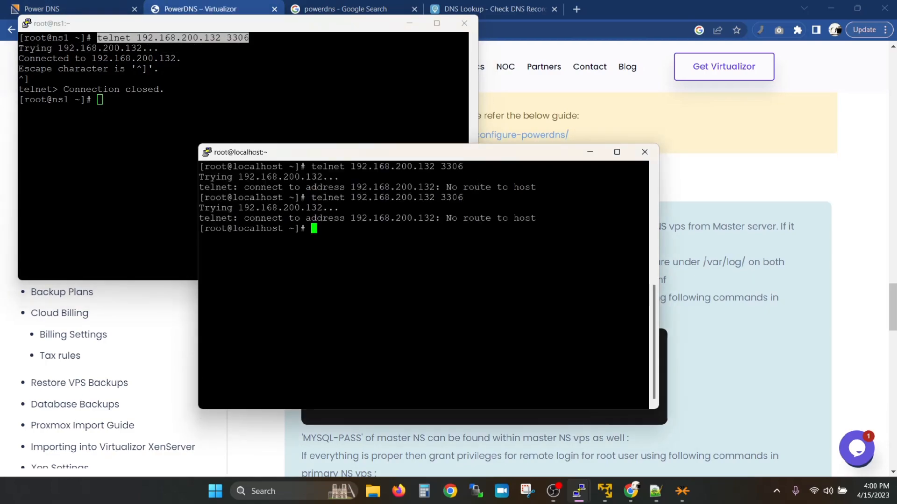
key(alt+Tab)
text(lsof)
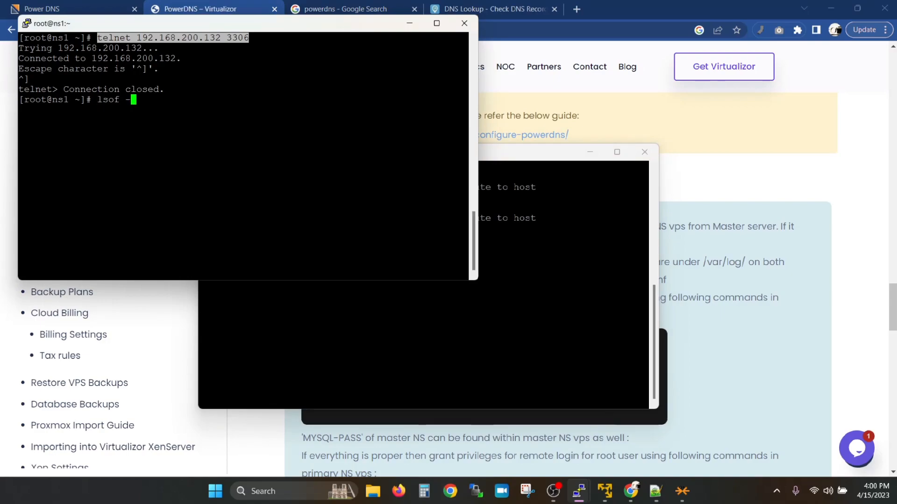
text( -i:3306)
Step: On ns1, check port 3306 listeners, firewalld status and SELinux status
key(Return)
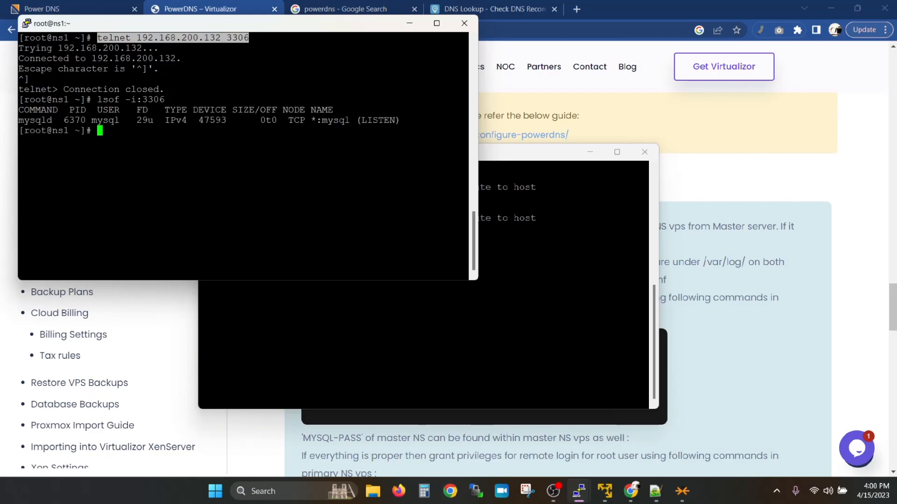
text(service firewalld status)
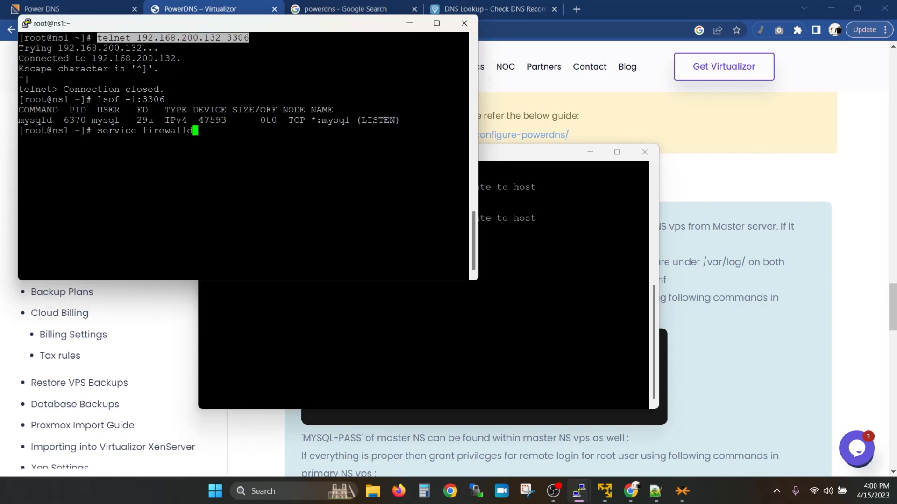
key(Return)
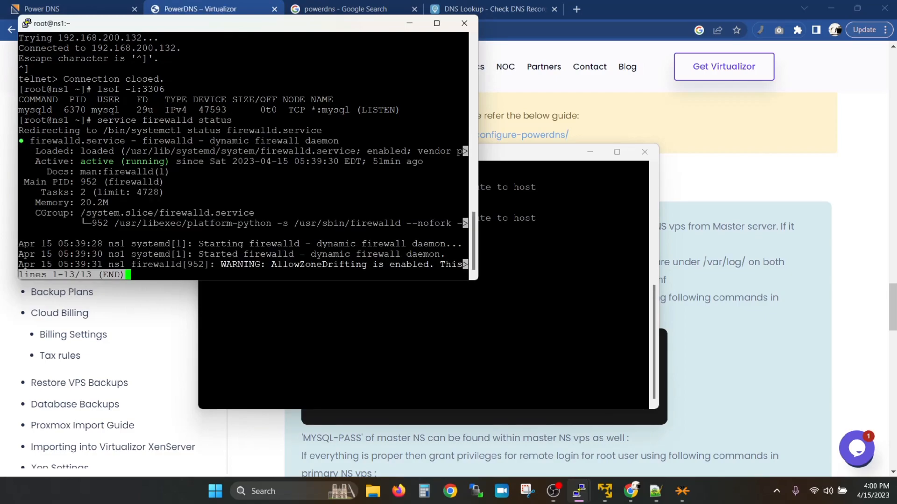
text(qsestatus)
key(Return)
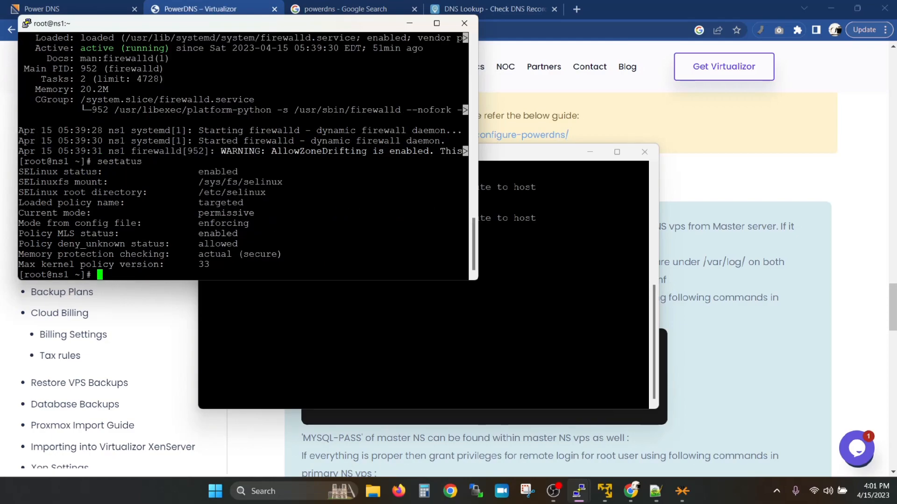
Step: On ns2, reuse ns1's lsof command to list what is listening on port 3306
key(alt+Tab)
key(alt+Tab)
click(719, 182)
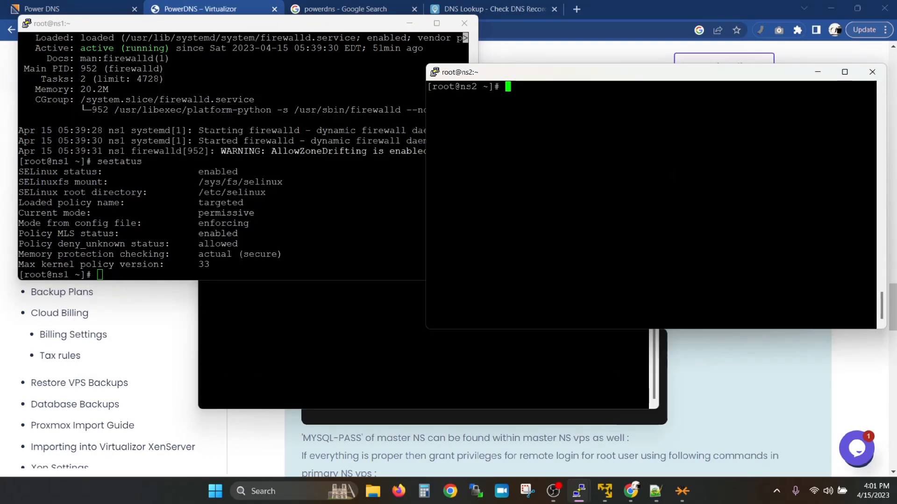
scroll(222, 155, up, 4)
drag(97, 99, 165, 100)
right_click(607, 187)
key(Return)
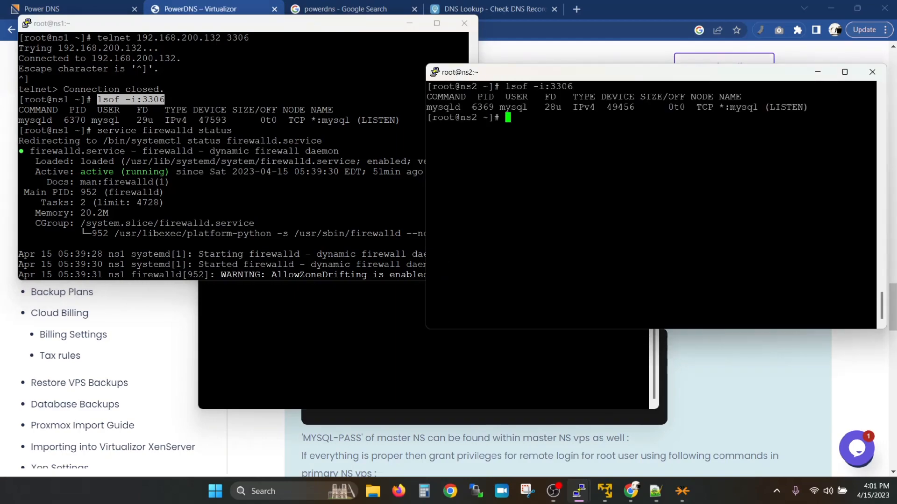
Step: On ns2, confirm firewalld is active and run sestatus to check SELinux
drag(97, 130, 232, 131)
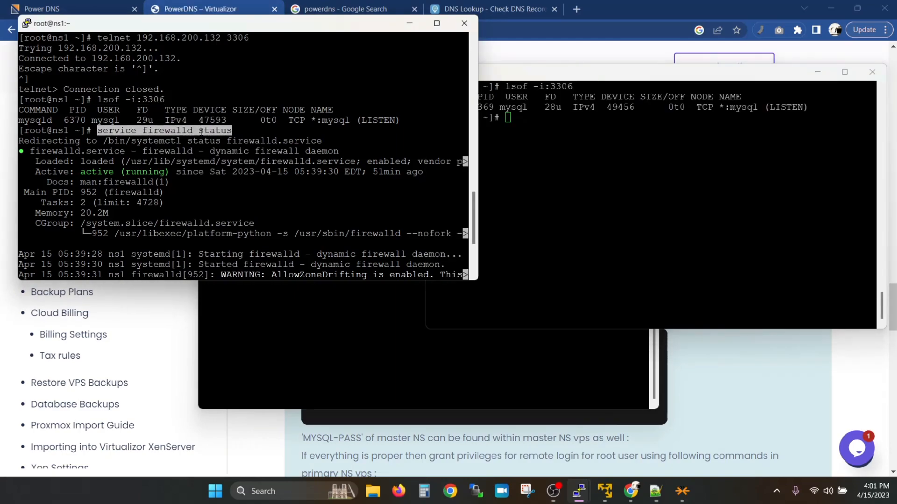
right_click(607, 187)
key(Return)
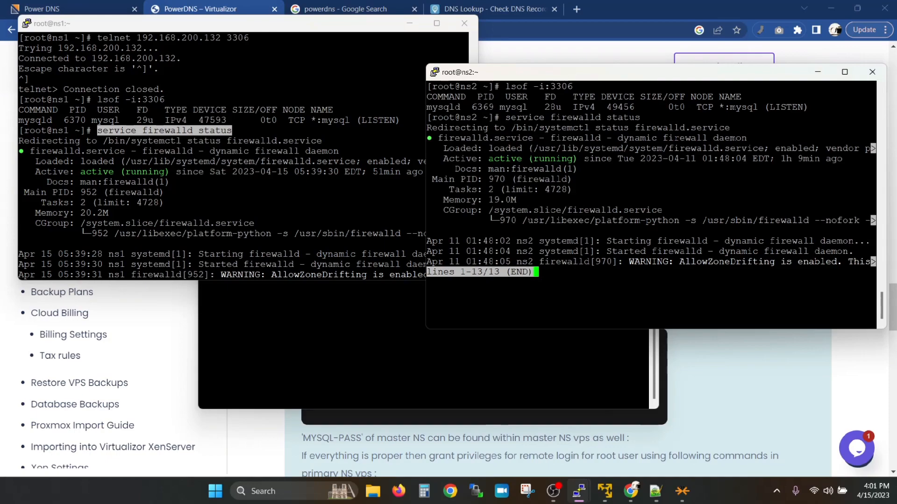
key(q)
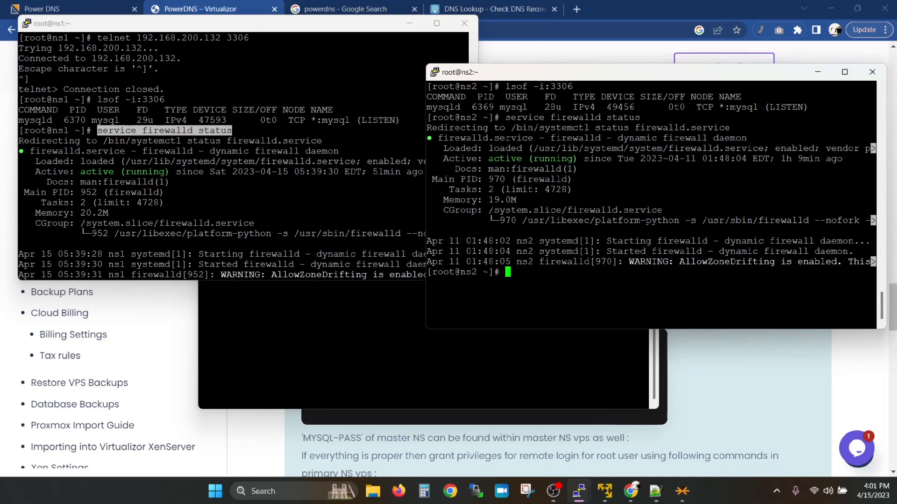
drag(97, 161, 143, 161)
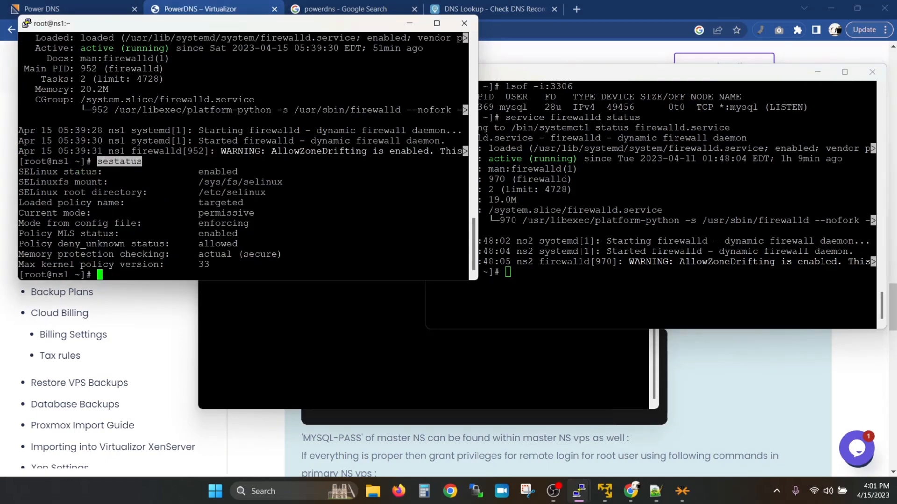
right_click(607, 187)
key(Return)
key(alt+Tab)
Step: On ns1, change SELINUX=enforcing to disabled in /etc/selinux/config and save with :wq
text(vi /etc/sys)
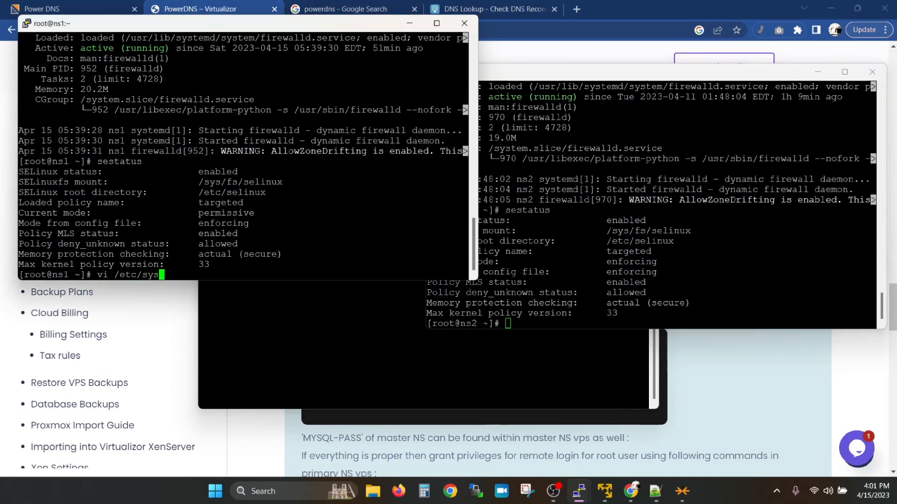
key(BackSpace)
key(BackSpace)
text(el)
key(Tab)
text(config)
key(Return)
key(Down)
key(Down)
key(Down)
key(Down)
key(Down)
key(i)
key(End)
key(BackSpace)
key(BackSpace)
key(BackSpace)
key(BackSpace)
key(BackSpace)
key(BackSpace)
key(BackSpace)
key(BackSpace)
text(disabled)
key(Escape)
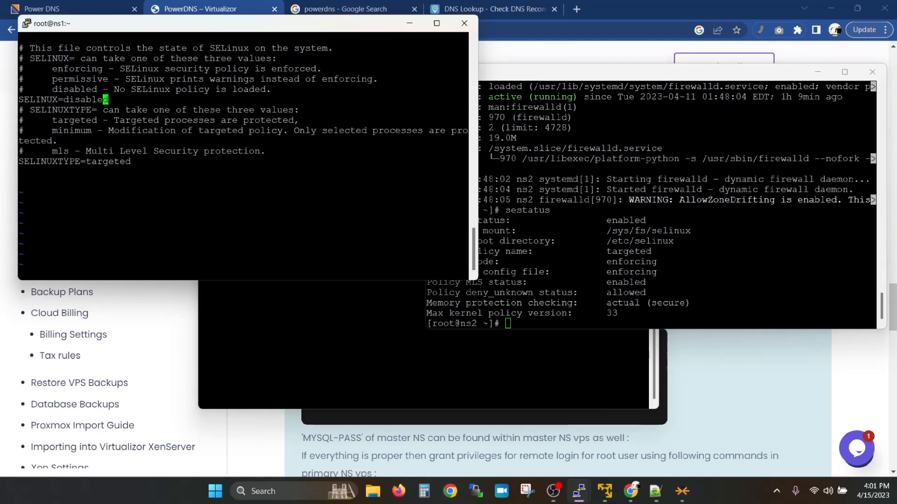
text(:wq)
key(Return)
Step: Disable firewalld on ns1 with systemctl disable firewalld
text(sys)
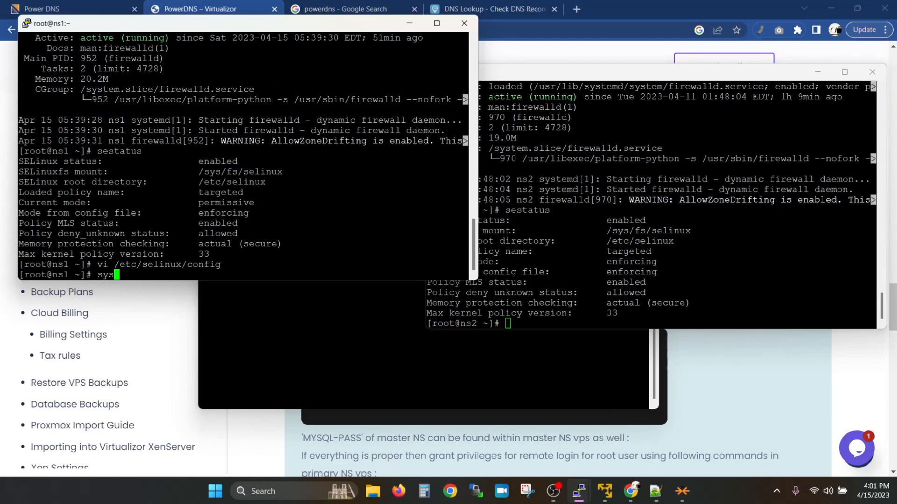
text(temctl disable firewalld)
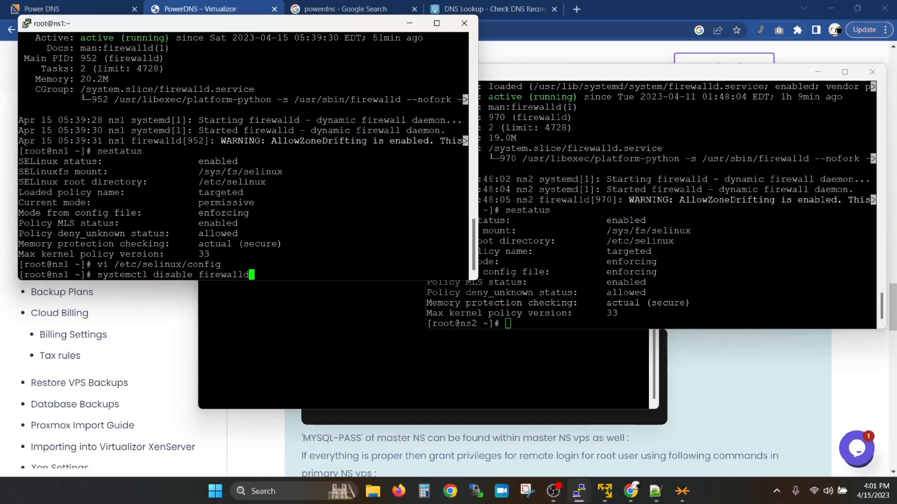
key(Return)
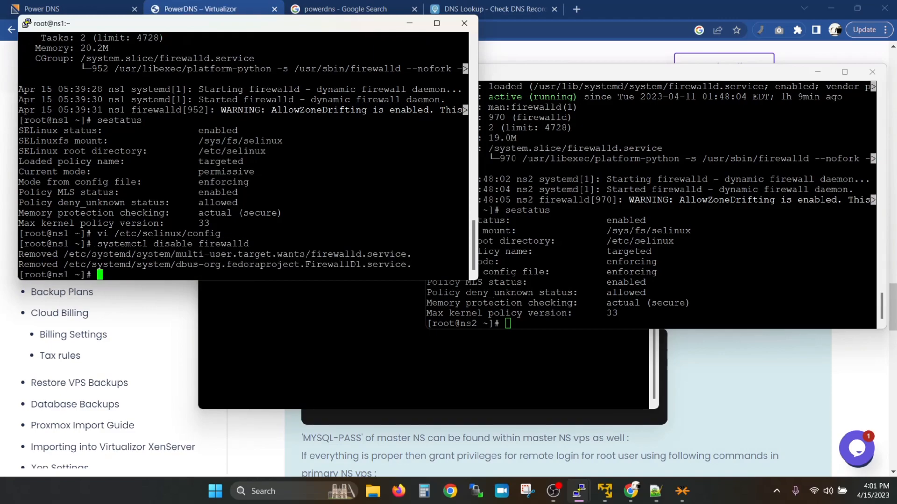
key(alt+Tab)
Step: On ns2, set SELINUX to disabled in /etc/selinux/config and save
text(vi )
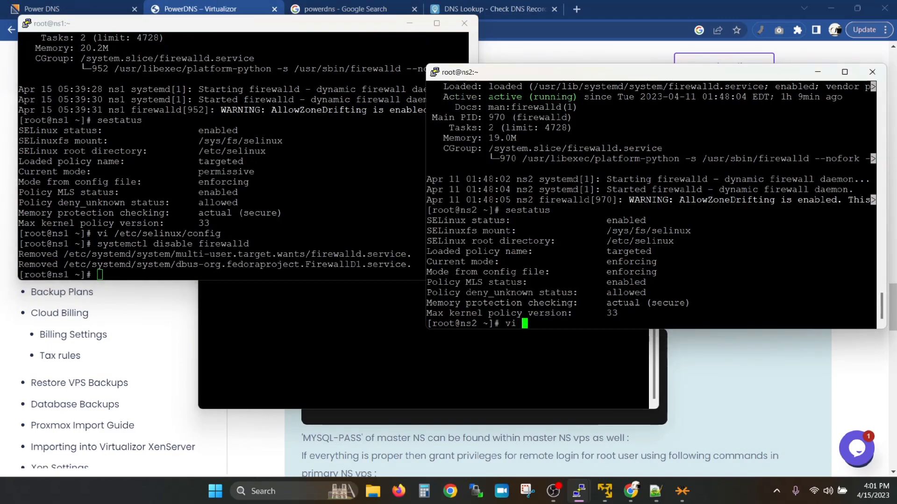
text(/etc/selinux/config)
key(Return)
key(Down)
key(Down)
key(Down)
key(i)
key(End)
key(BackSpace)
key(BackSpace)
key(BackSpace)
key(BackSpace)
key(BackSpace)
key(BackSpace)
key(BackSpace)
key(BackSpace)
key(BackSpace)
text(disabled)
key(Escape)
text(:wq)
key(Return)
Step: Disable firewalld on ns2 using the command copied from ns1
text(v)
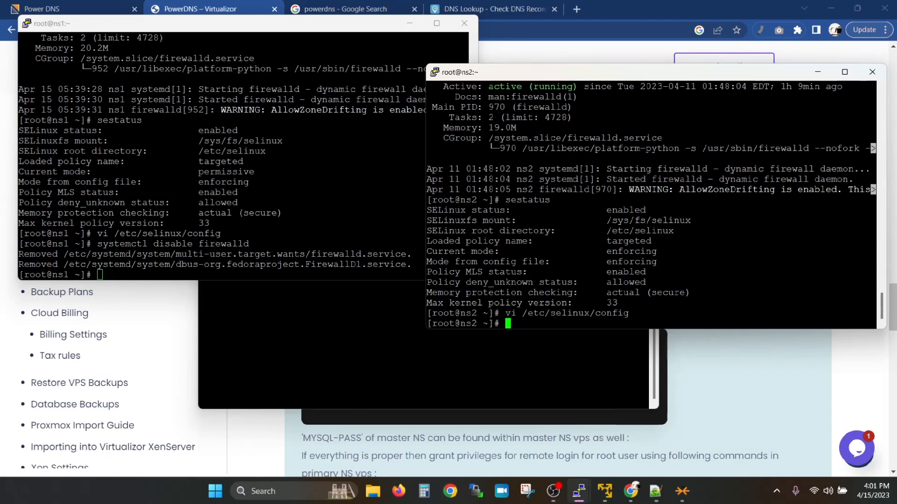
drag(97, 244, 241, 245)
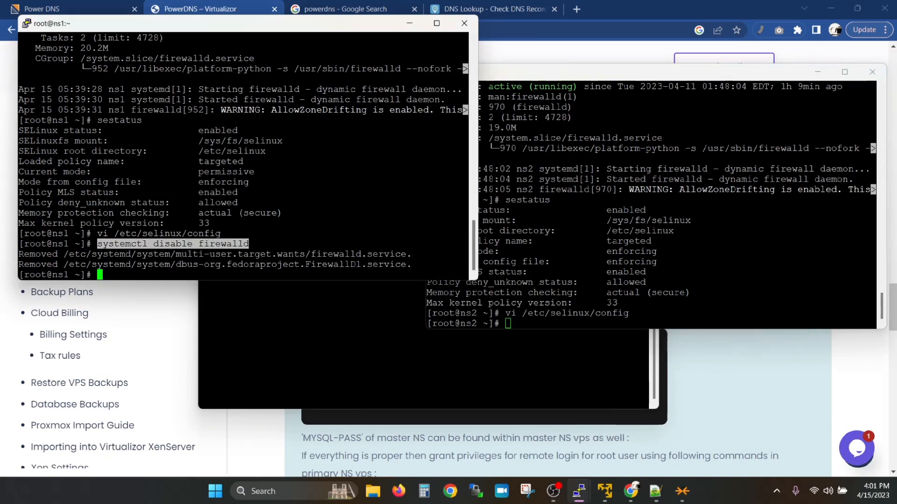
key(alt+Tab)
text(systemctl disable firewalld)
key(Return)
Step: Reboot ns1 with init 6
key(alt+Tab)
text(init 6)
key(Return)
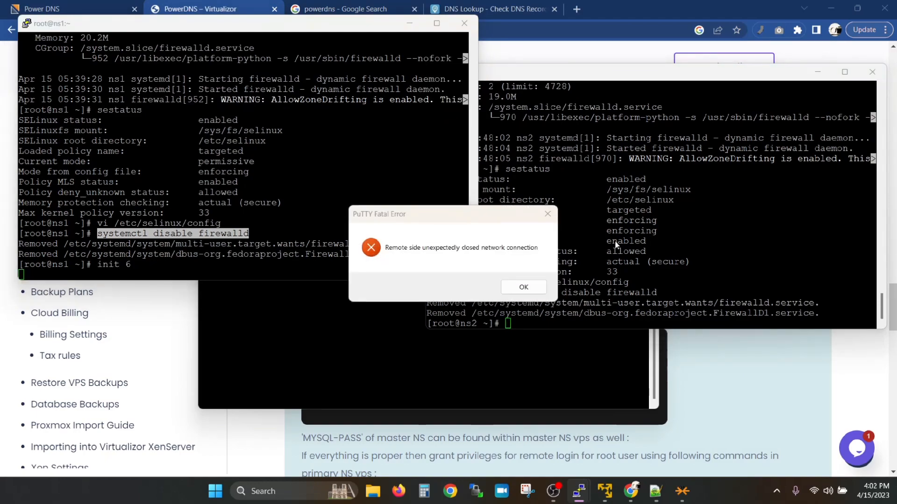
Step: Reboot ns2 with init 6, dismiss both connection-lost errors, and return to the docs browser
key(alt+Tab)
text(init 6)
key(Return)
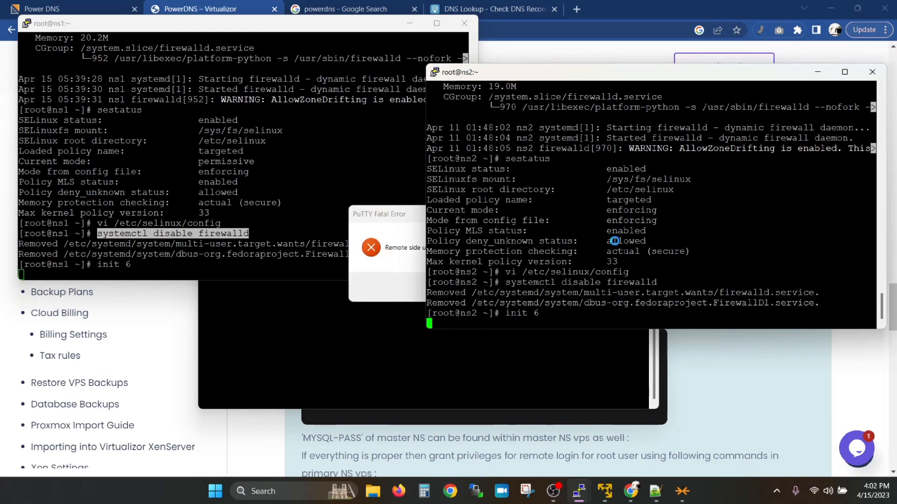
key(Return)
key(alt+Tab)
key(Return)
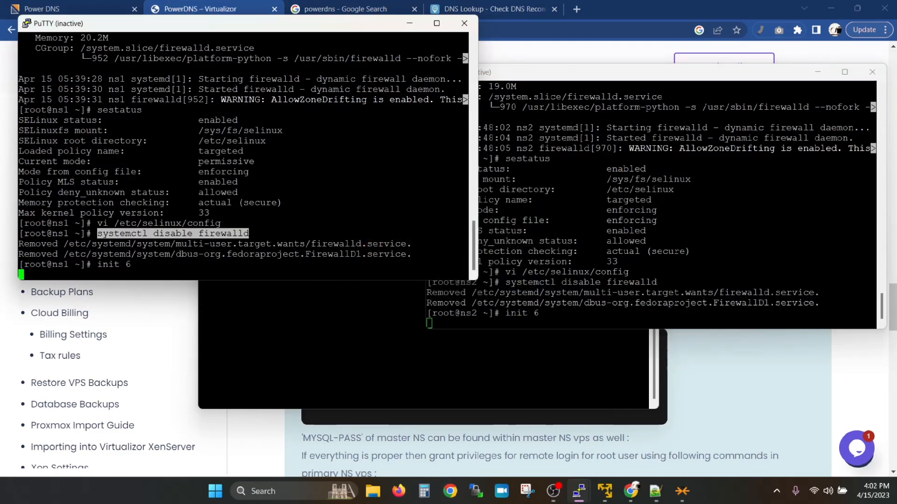
key(alt+Tab)
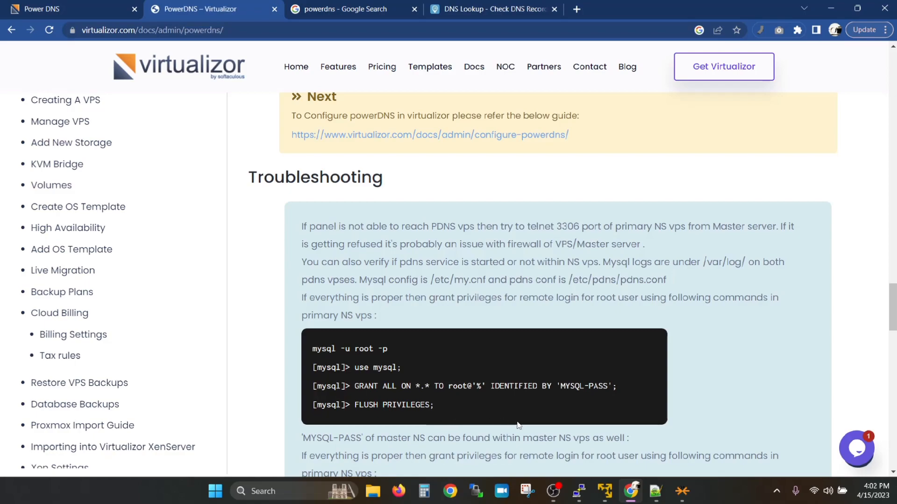
Step: Restart the PuTTY sessions to 192.168.200.132 and 192.168.200.131 after the reboot
mouse_move(579, 491)
click(435, 382)
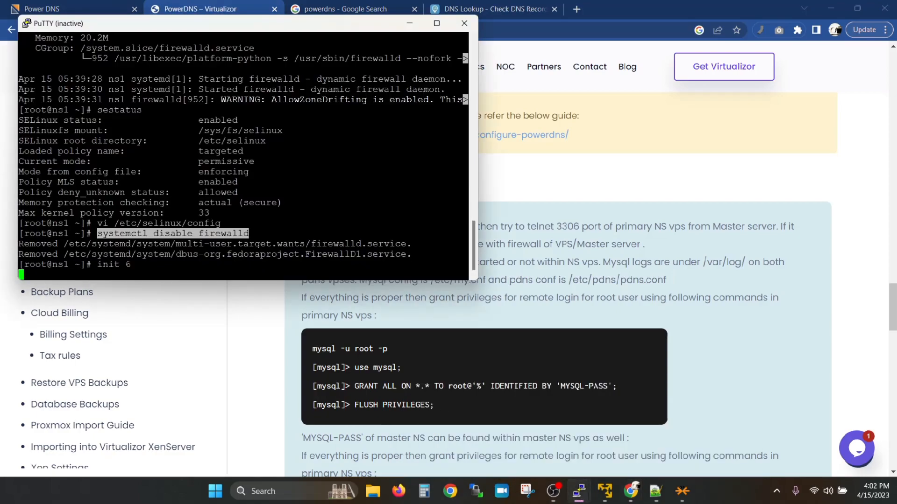
right_click(378, 25)
click(397, 153)
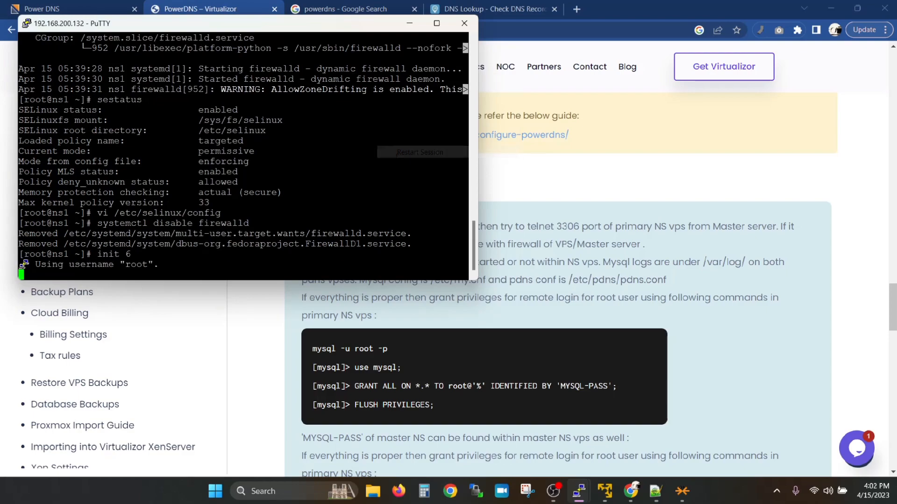
key(alt+Tab)
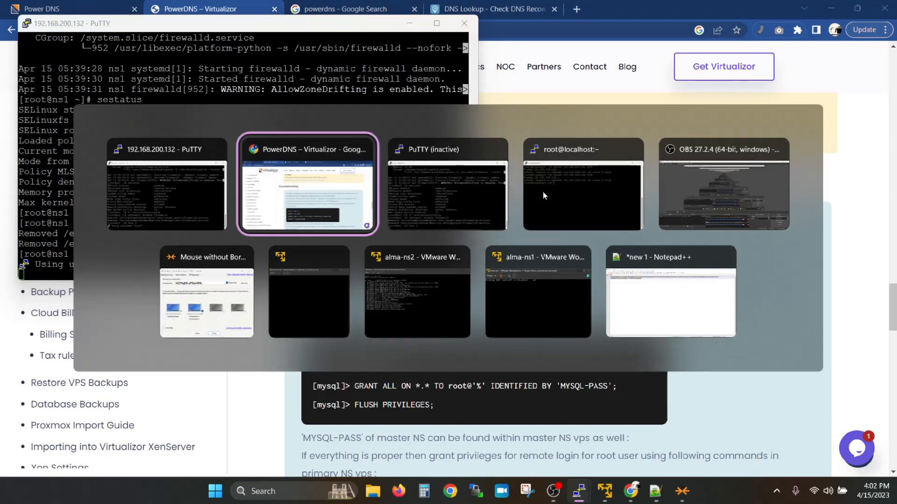
key(alt+Tab)
right_click(512, 73)
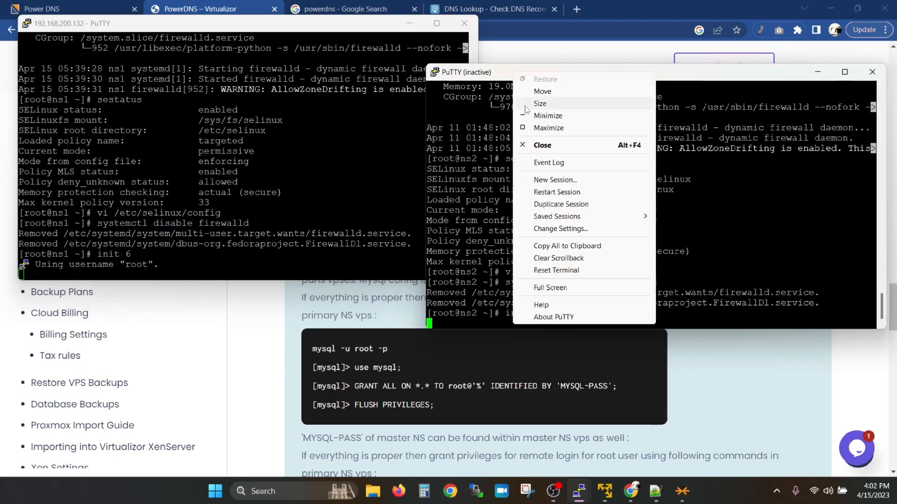
click(549, 195)
Step: Re-run telnet 192.168.200.132 3306 from localhost, then return to the Power DNS server list
key(alt+Tab)
click(598, 167)
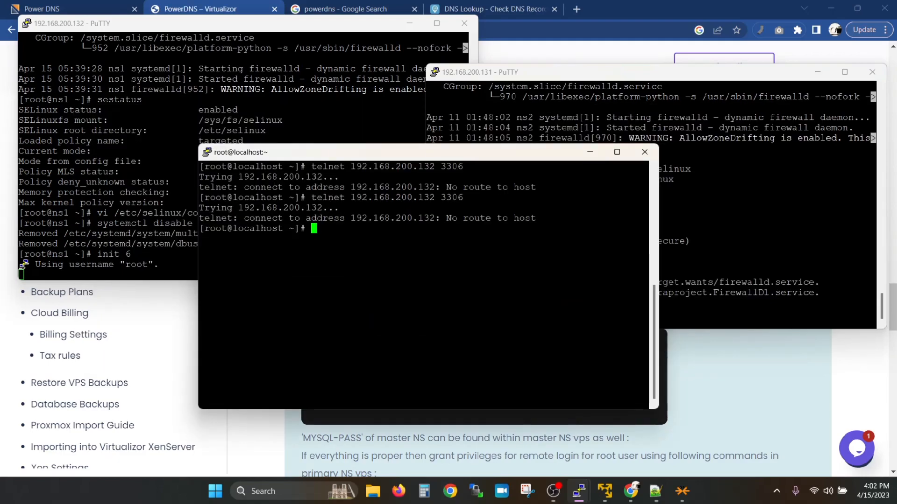
key(Up)
key(Return)
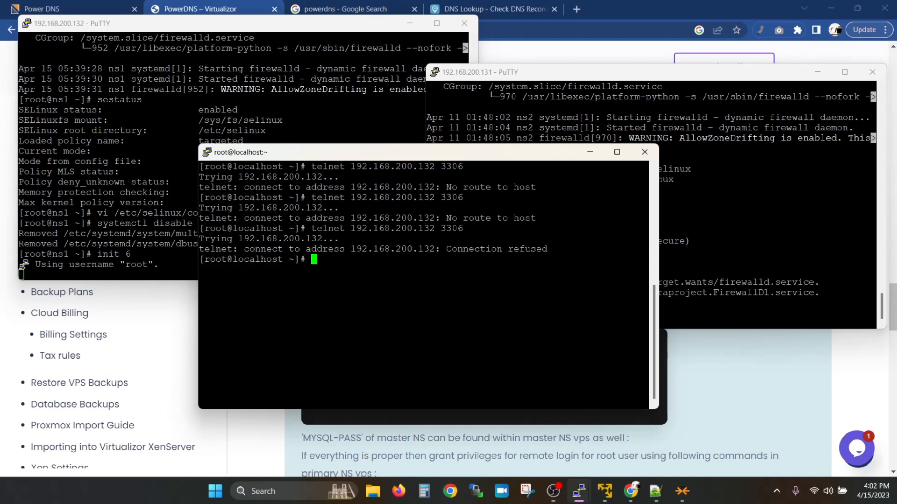
key(alt+Tab)
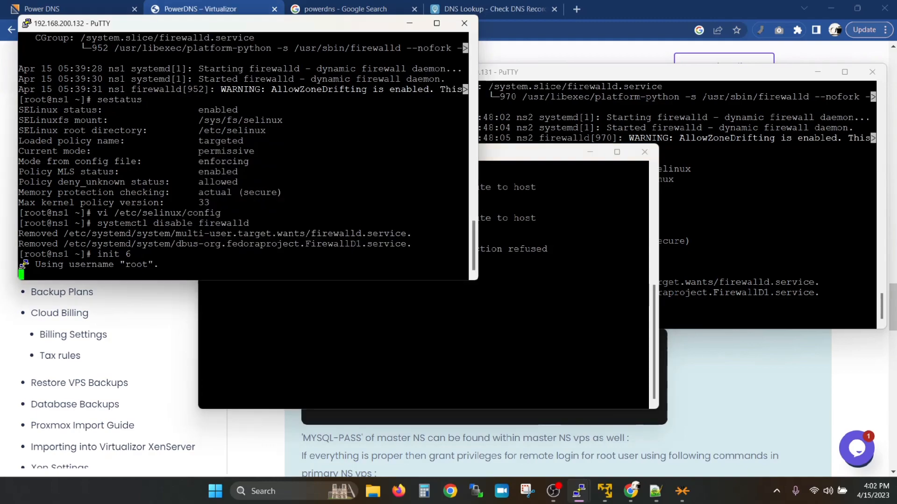
key(alt+Tab)
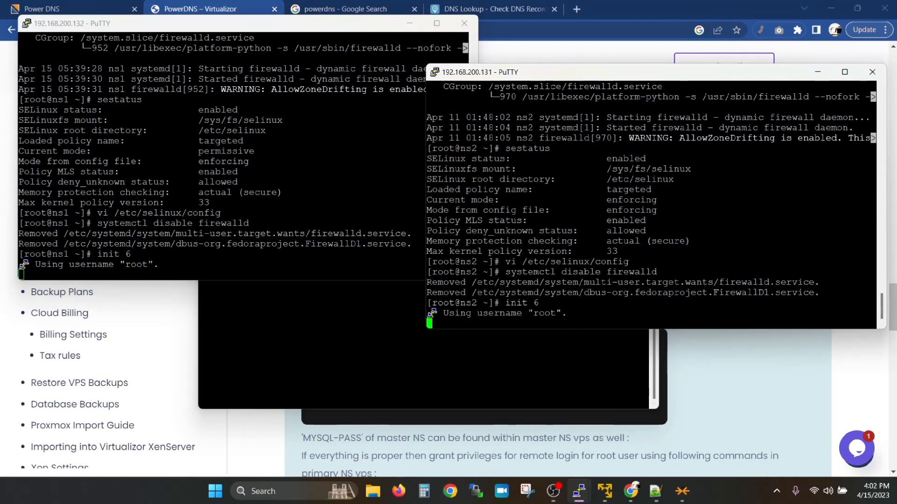
key(alt+Tab)
key(ctrl+1)
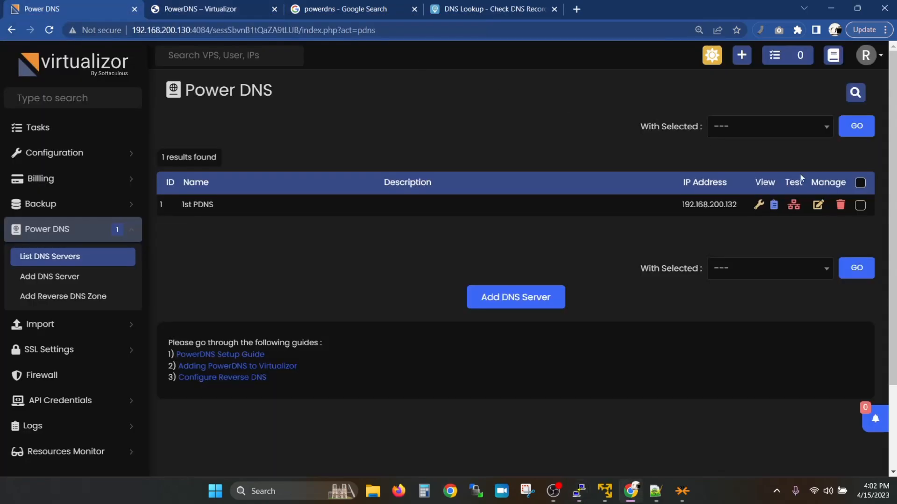
Step: Re-enter and save the SQL password for the 1st PDNS server
click(818, 204)
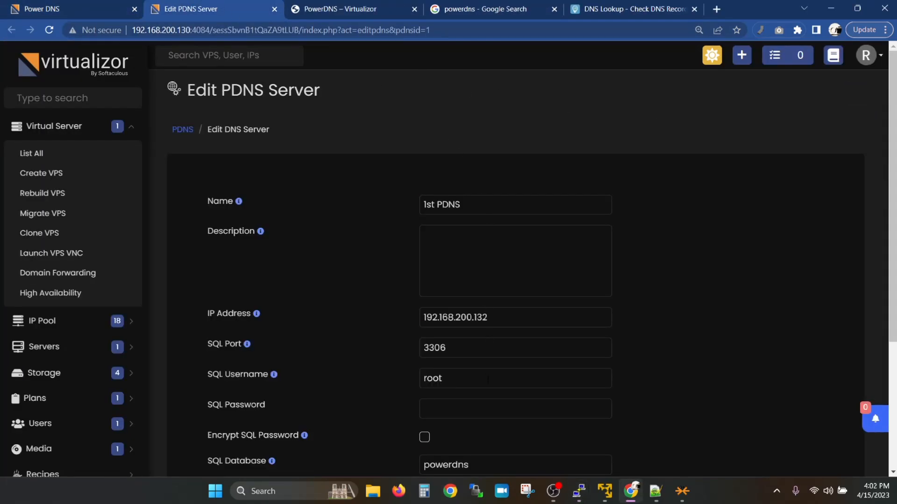
click(484, 410)
text(********)
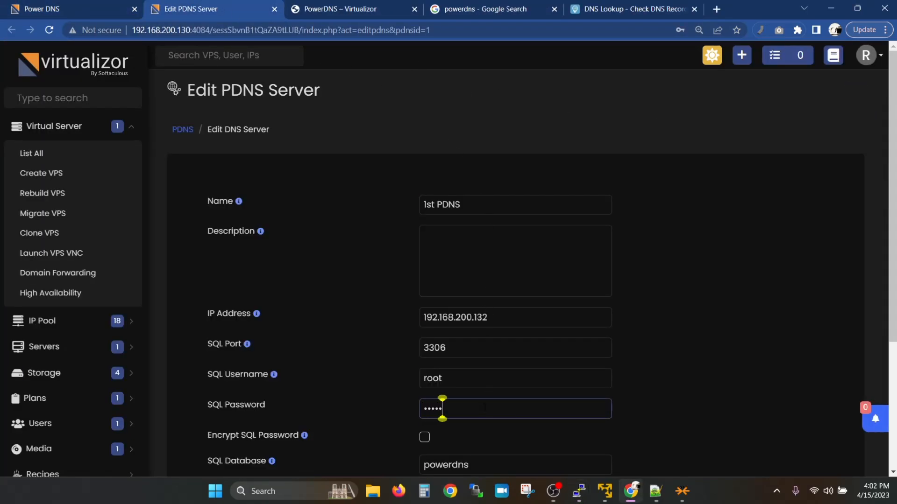
key(Return)
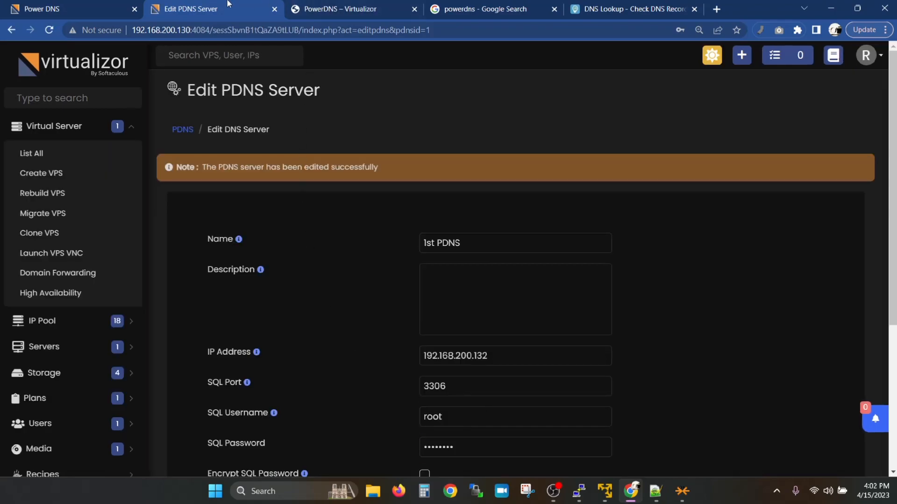
key(ctrl+w)
Step: Reload the server list and run the 1st PDNS connection test, which succeeds
click(208, 31)
key(Return)
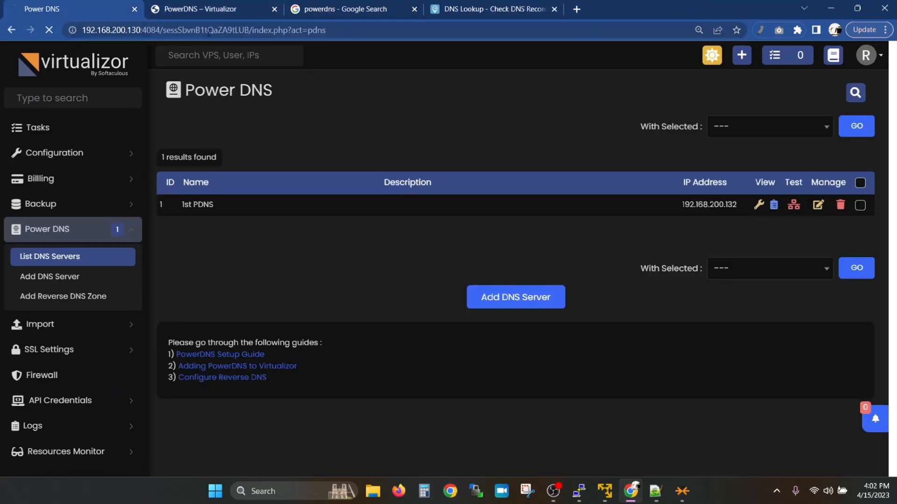
click(795, 205)
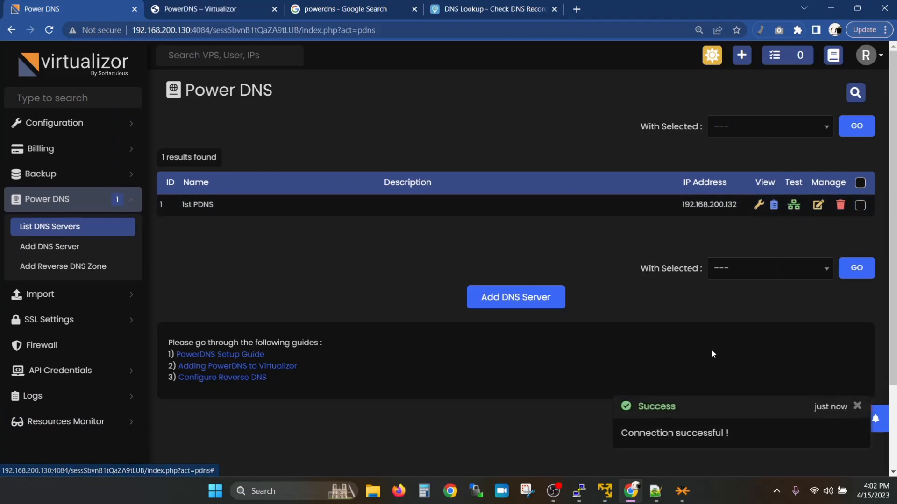
triple_click(606, 433)
click(607, 433)
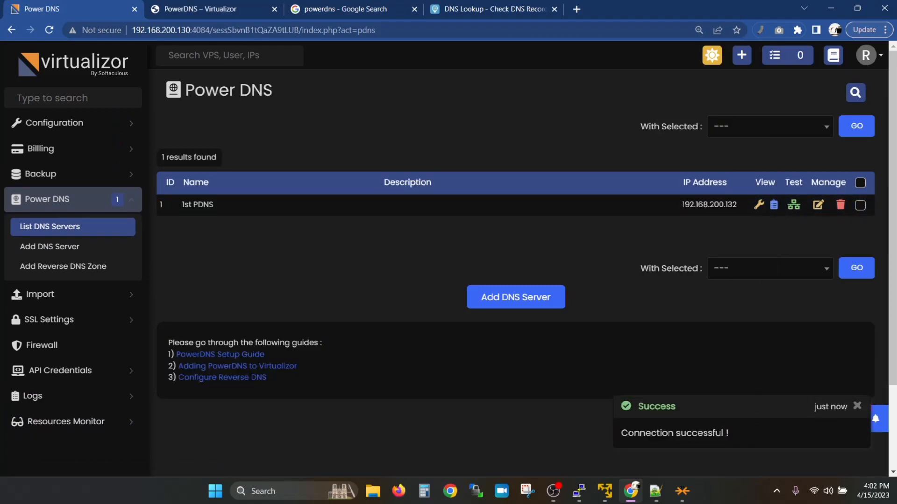
triple_click(607, 434)
click(594, 442)
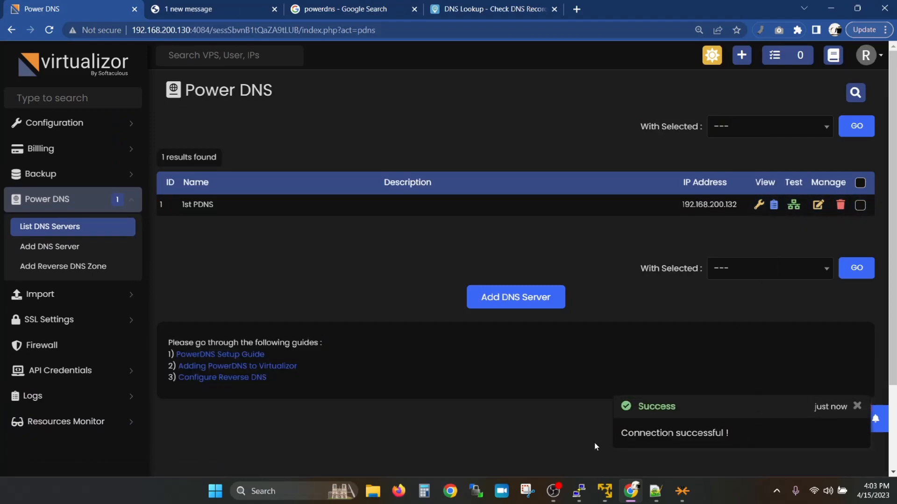
click(574, 489)
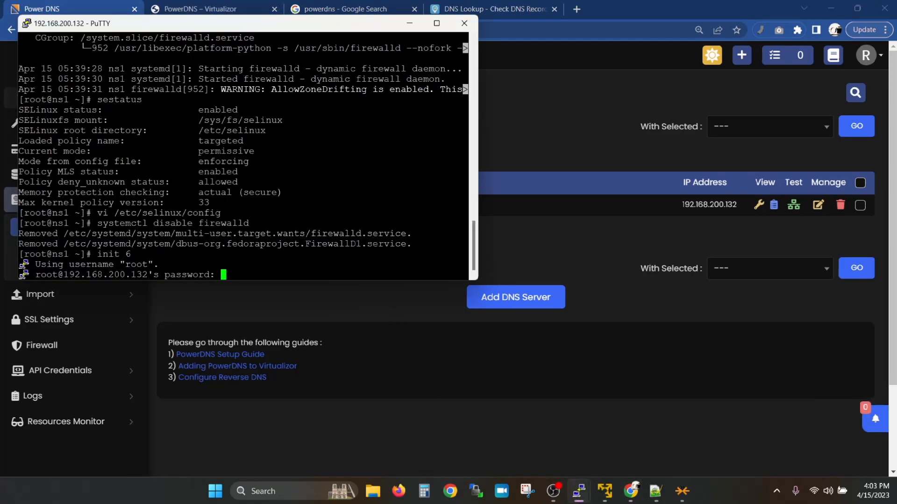
Step: Log into ns1 and confirm SELinux is disabled and firewalld is inactive
key(Return)
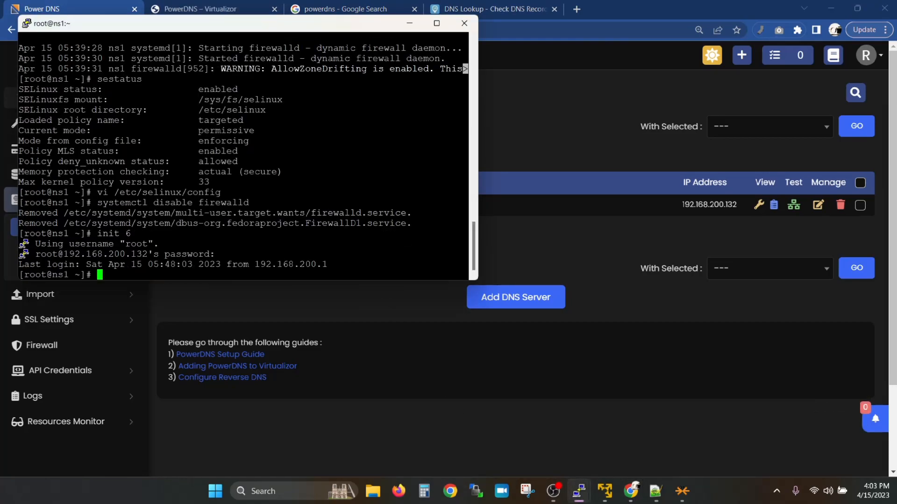
text(sestatus)
key(Return)
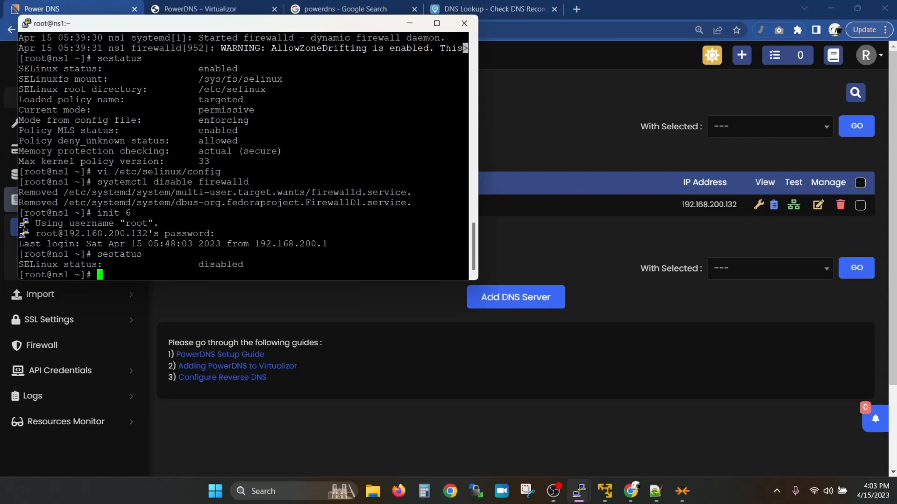
text(service firewalld status)
key(Return)
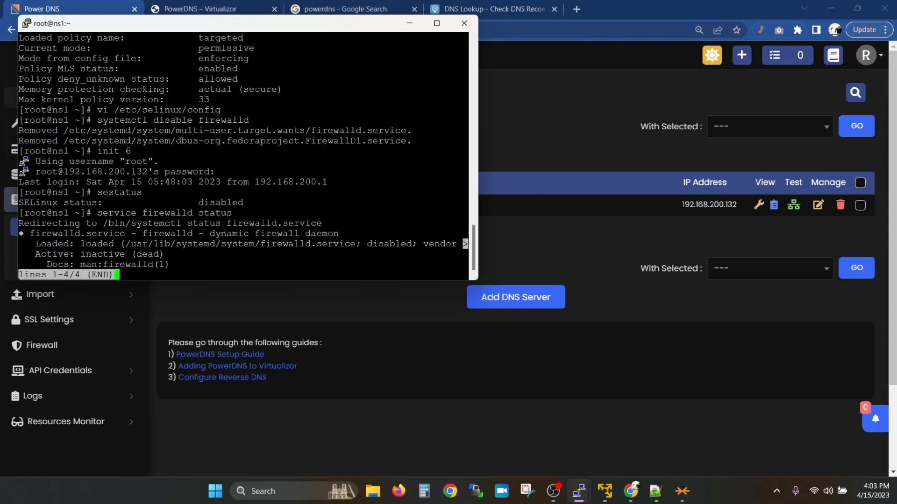
Step: Log into ns2, confirm firewalld inactive and SELinux disabled, then view the PowerDNS docs
drag(97, 212, 232, 213)
key(alt+Tab)
click(473, 185)
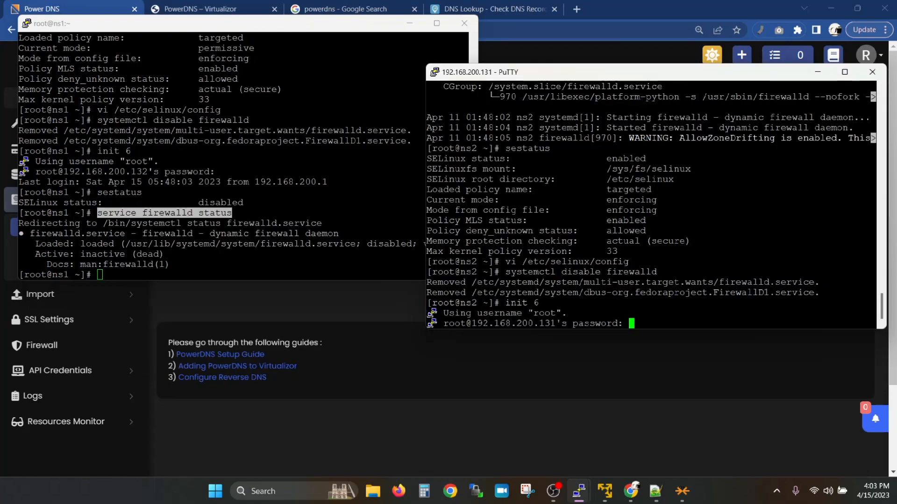
key(Return)
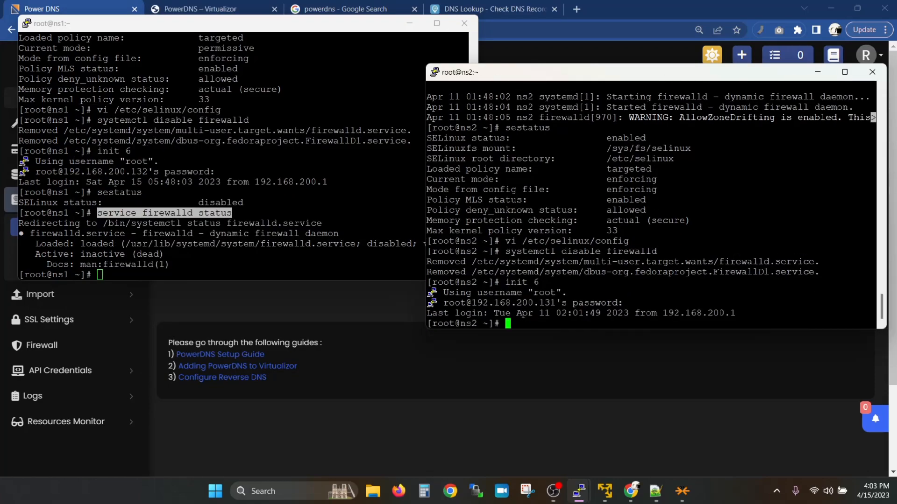
text(service firewalld status)
key(Return)
text(qsestatus)
key(Return)
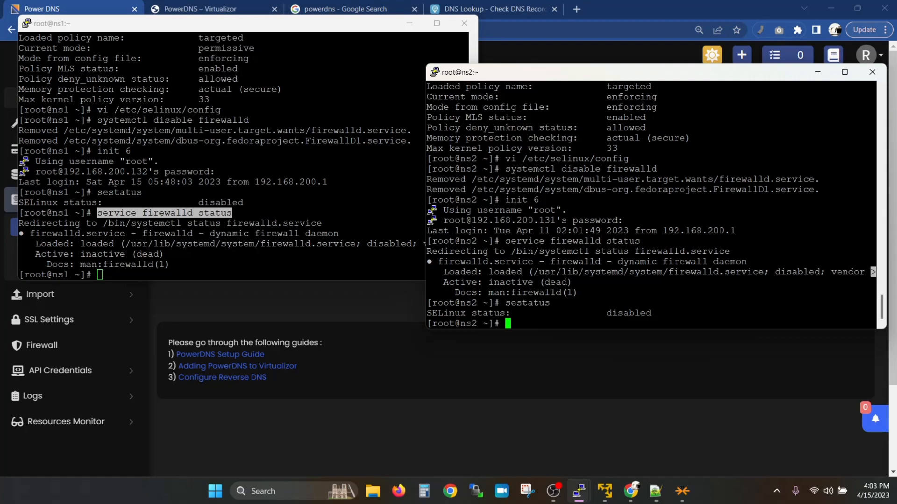
click(233, 5)
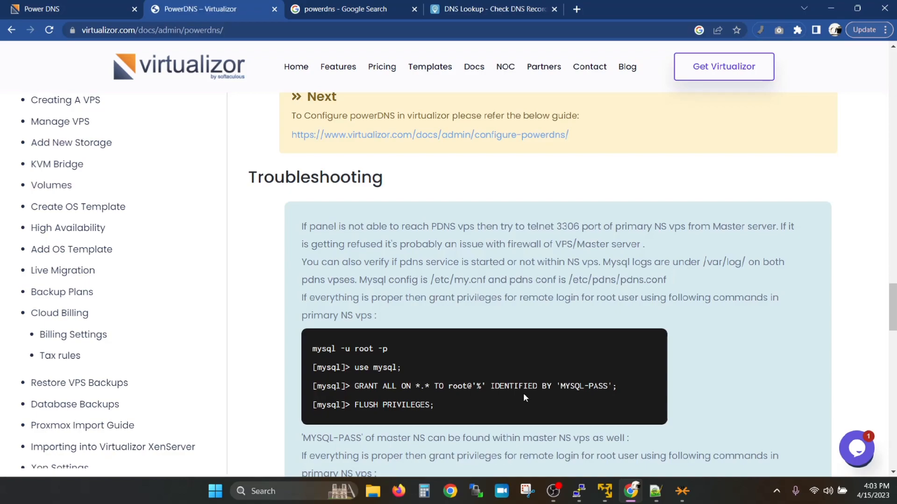
Step: Open Power DNS > Add Reverse DNS Zone in a new tab, then scroll down the PowerDNS docs
key(ctrl+shift+Tab)
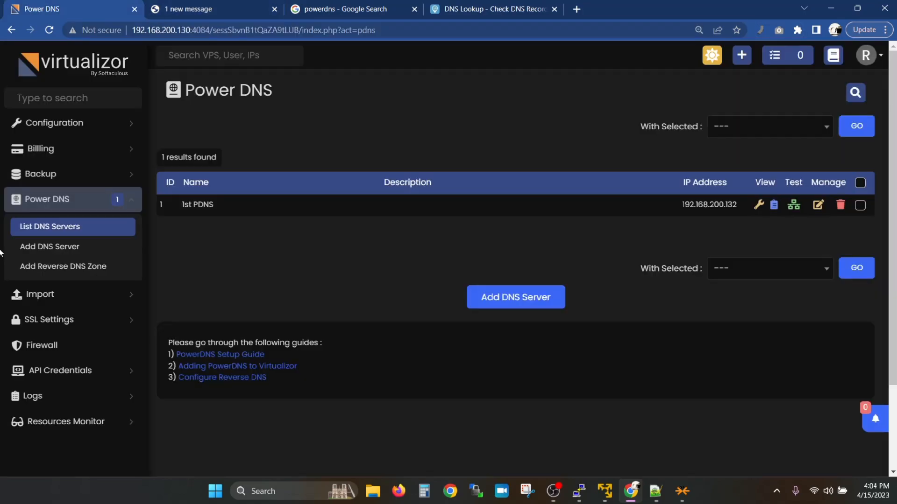
middle_click(55, 270)
click(230, 10)
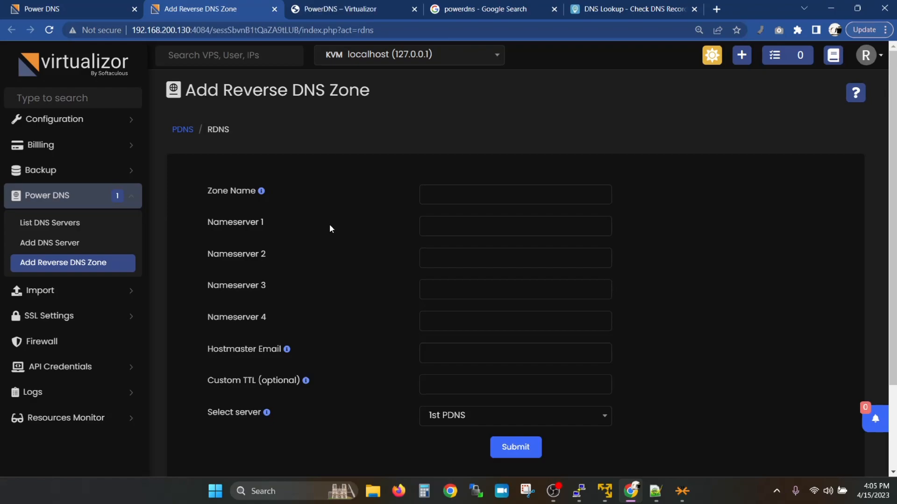
click(346, 8)
scroll(413, 250, down, 6)
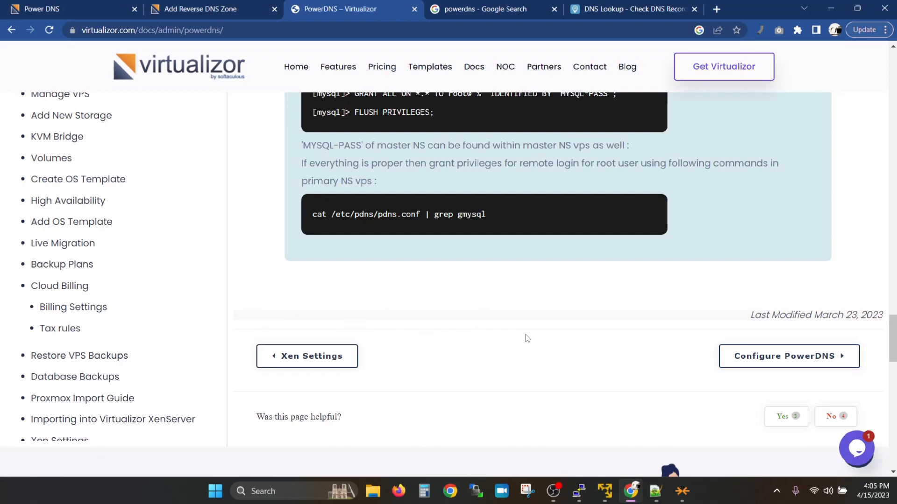
Step: Open the Configure Reverse DNS guide and select the example zone name 3.2.1.in-addr.arpa
click(783, 356)
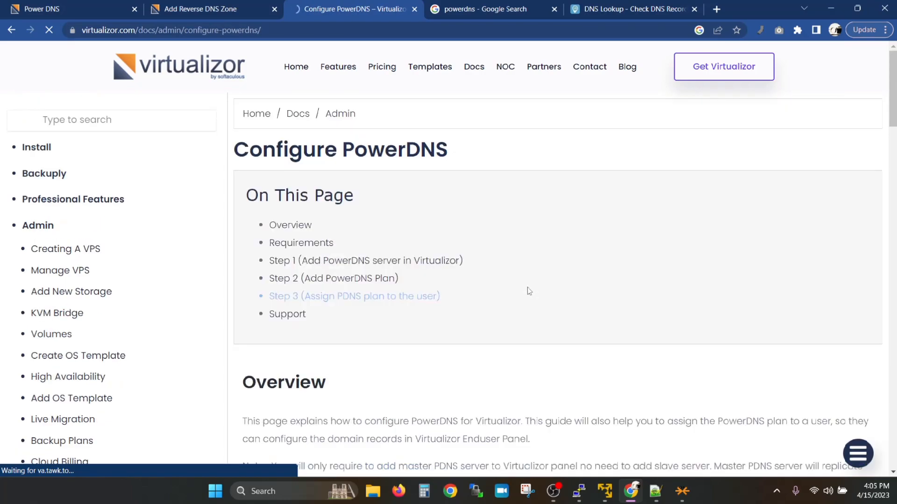
scroll(528, 287, down, 6)
scroll(525, 291, down, 15)
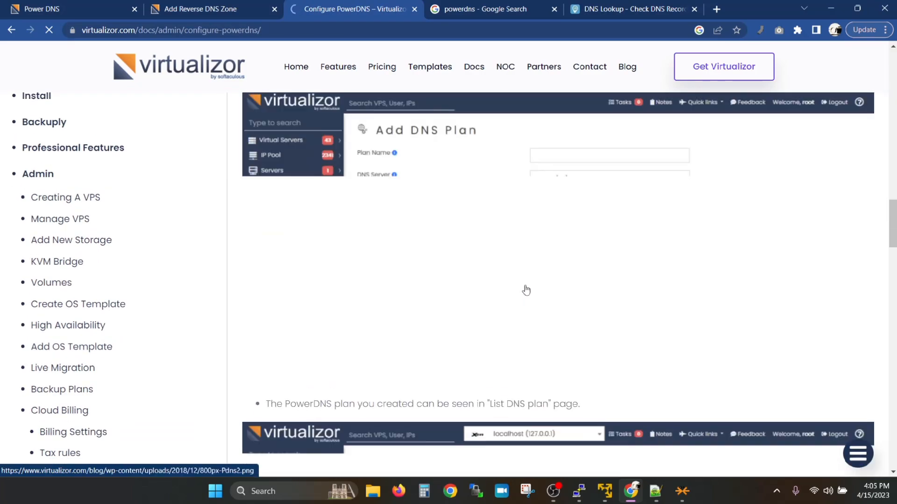
scroll(526, 291, down, 10)
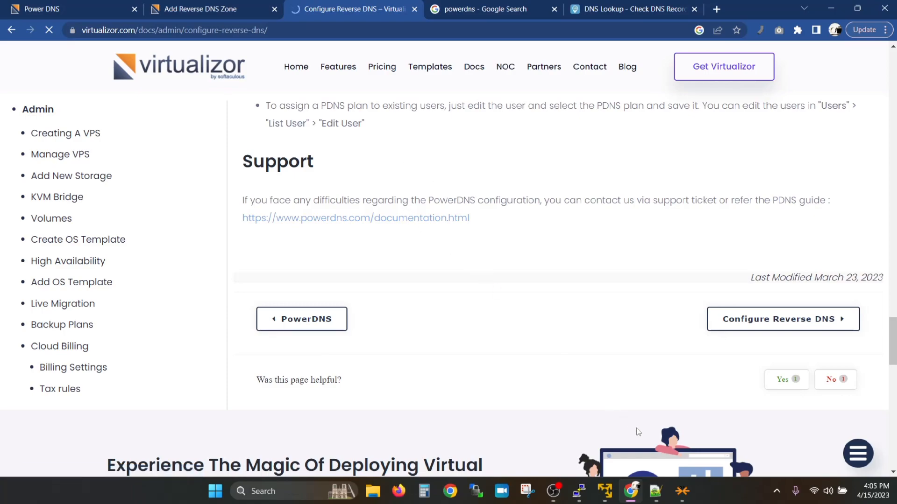
scroll(608, 396, down, 10)
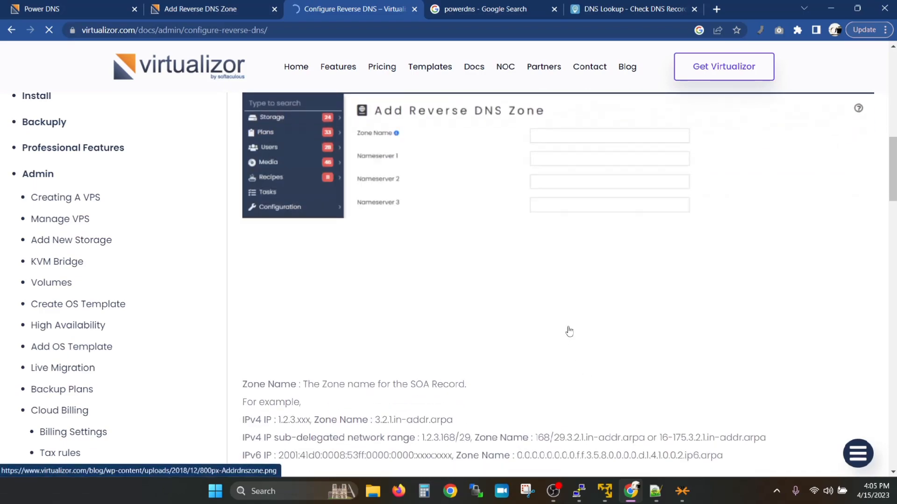
scroll(569, 332, down, 2)
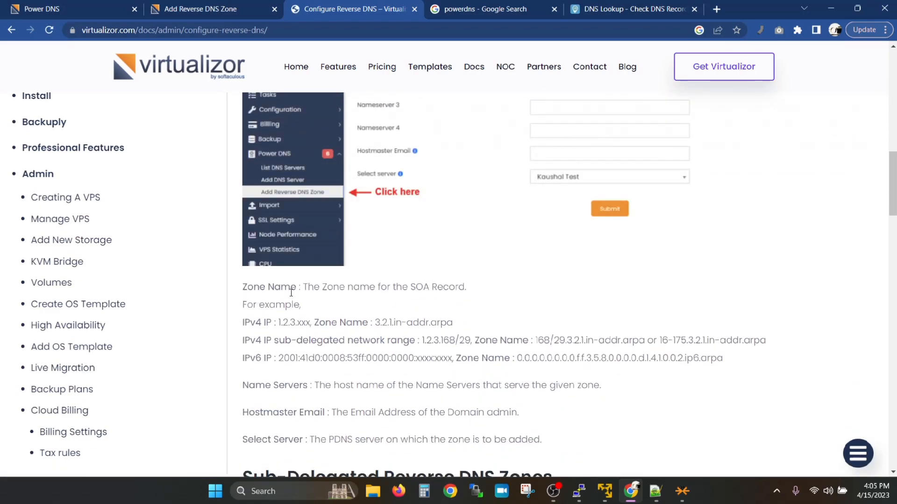
drag(454, 323, 375, 321)
key(ctrl+c)
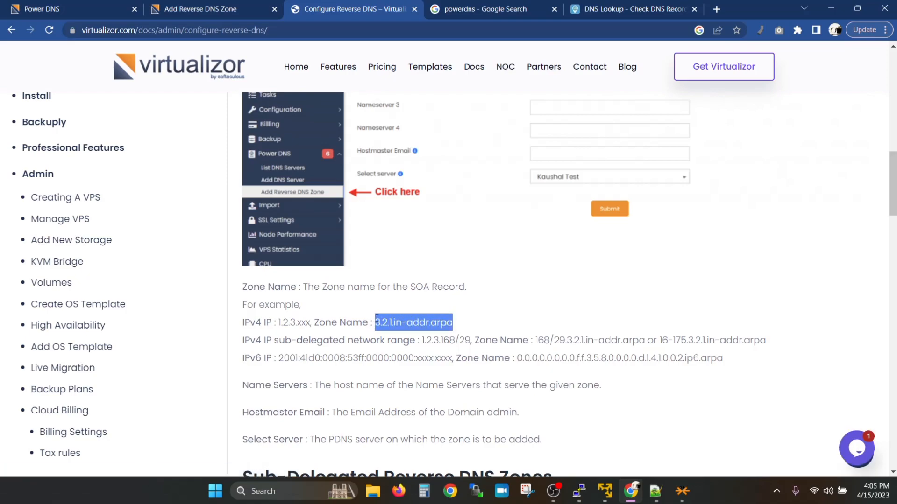
Step: Enter 200.168.192.in-addr.arpa as the reverse zone name
click(238, 3)
click(441, 194)
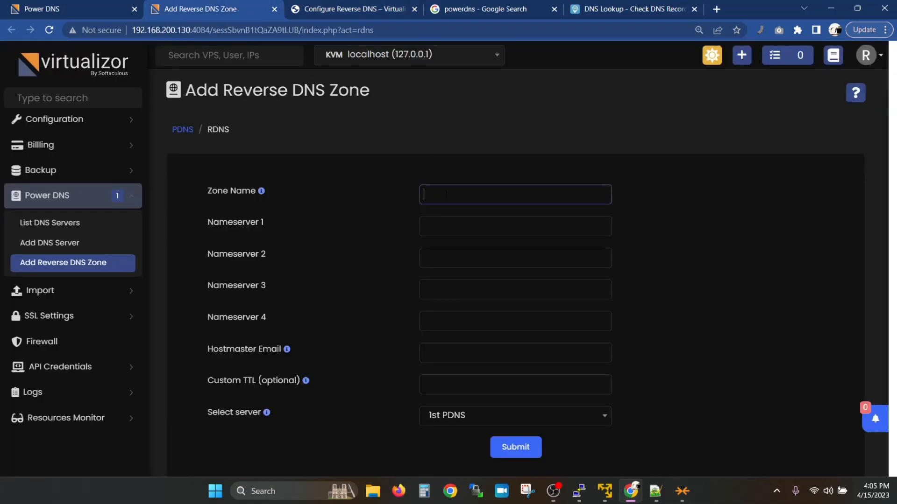
key(ctrl+v)
key(Home)
key(shift+Right)
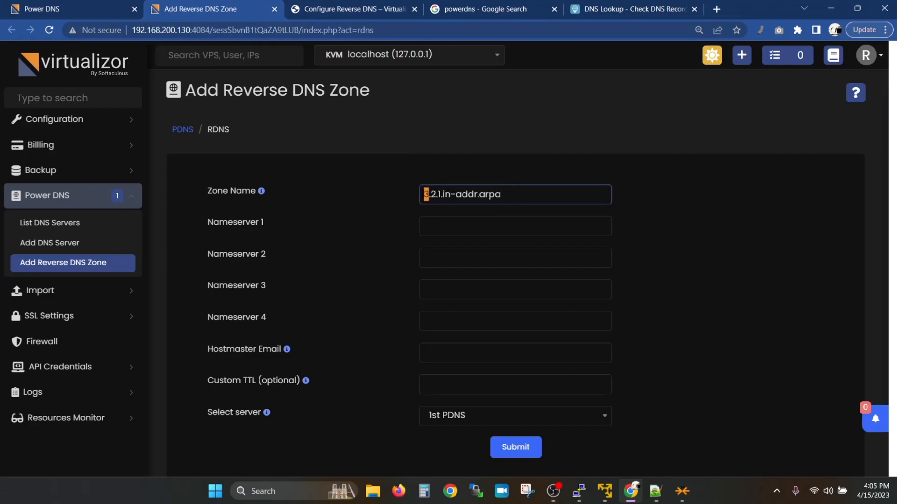
click(103, 10)
click(213, 4)
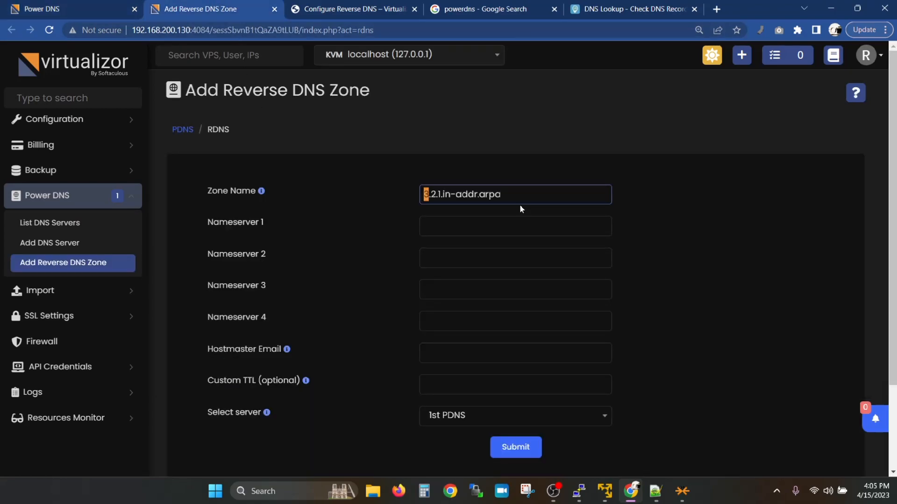
text(200)
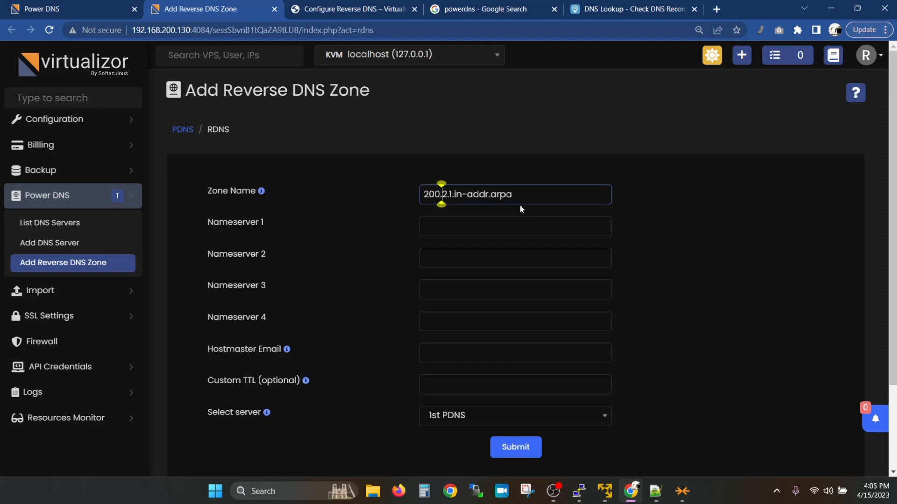
key(Delete)
text(168)
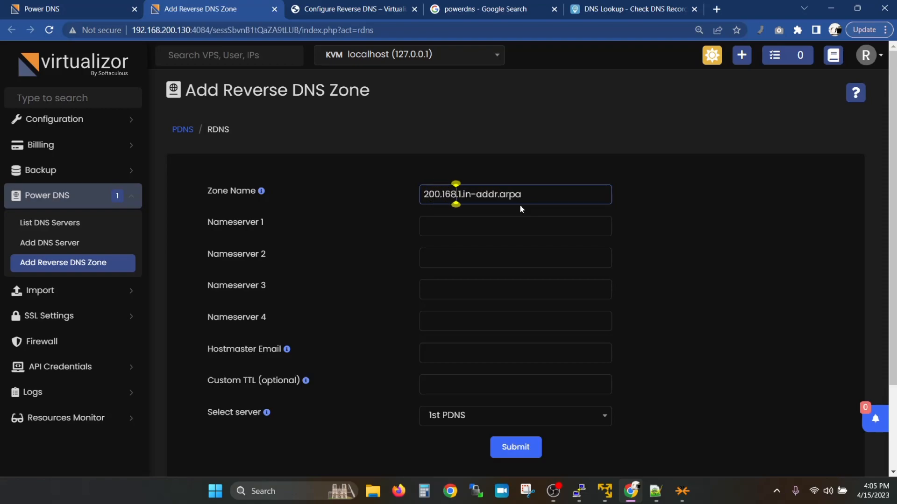
key(Delete)
text(192)
Step: Set Nameserver 1 to 192.168.200.132 and Nameserver 2 to 192.168.200.131
key(Tab)
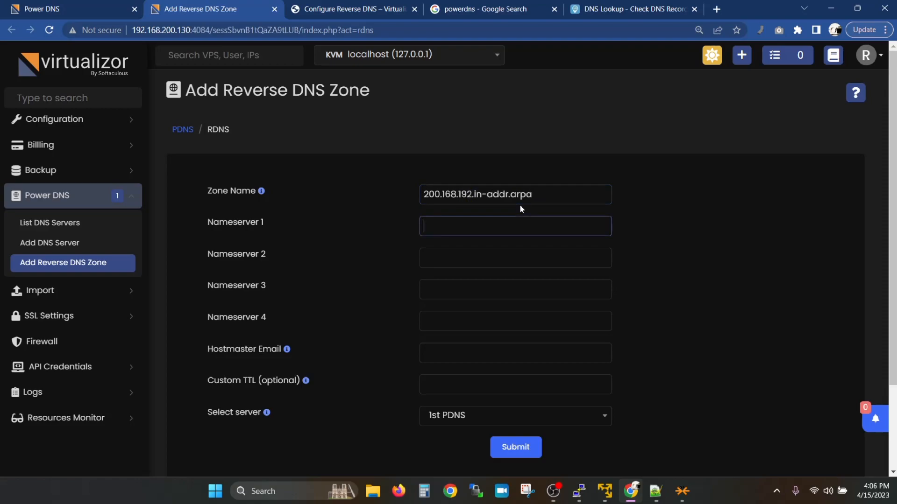
key(ctrl+Page_Up)
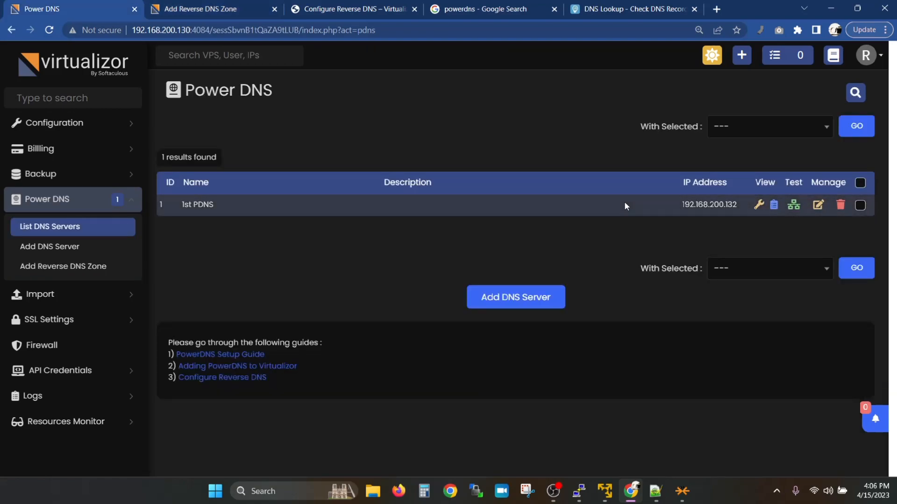
key(ctrl+Page_Down)
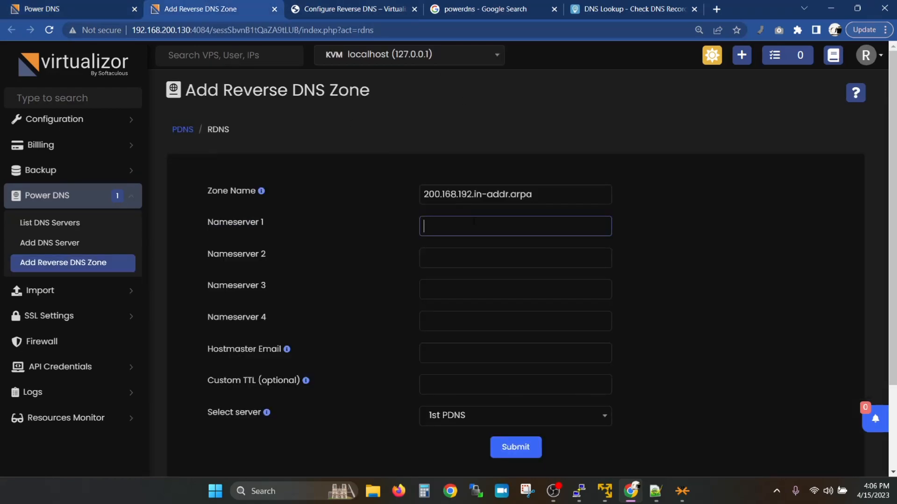
text(192.168.200.132)
key(Tab)
text(192.168.200.132)
key(BackSpace)
text(1)
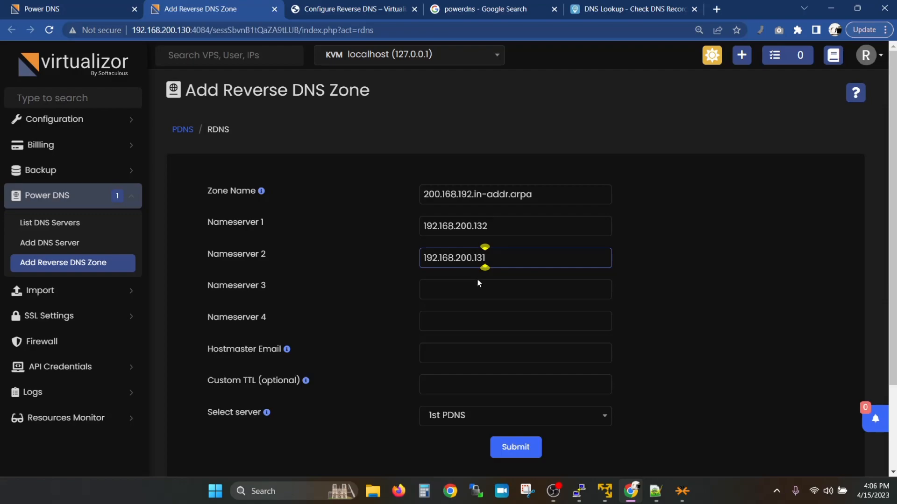
Step: Enter a hostmaster email, keep 1st PDNS as the server, and submit the zone
click(459, 350)
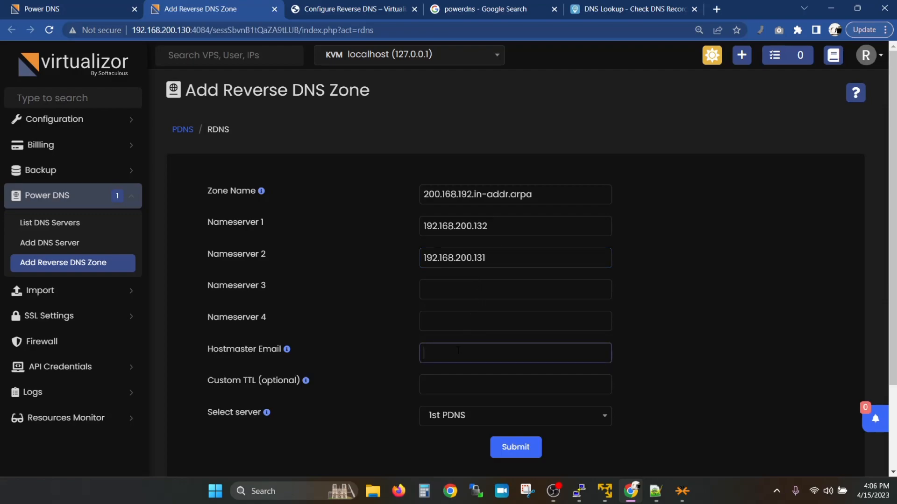
text(test@tet.com)
key(Tab)
key(Tab)
click(462, 423)
click(462, 423)
click(506, 449)
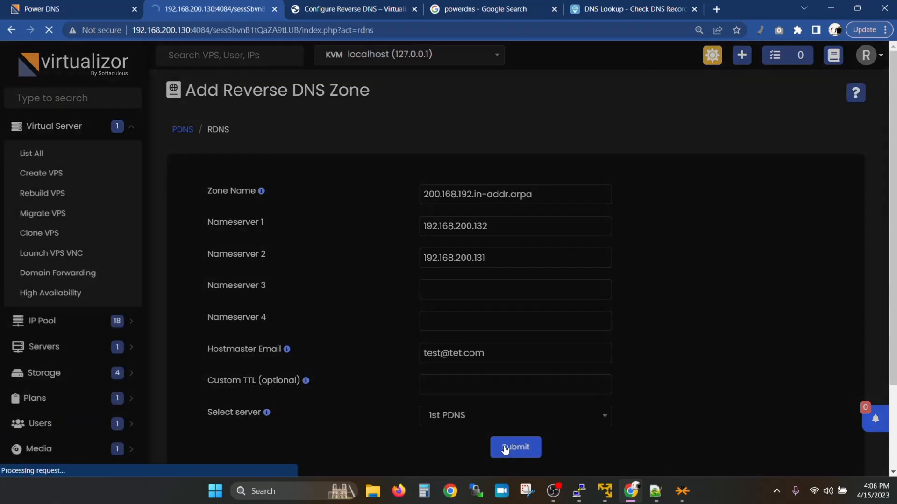
Step: Acknowledge the saved zone and open 1st PDNS's zone list, closing the duplicate tab
click(477, 314)
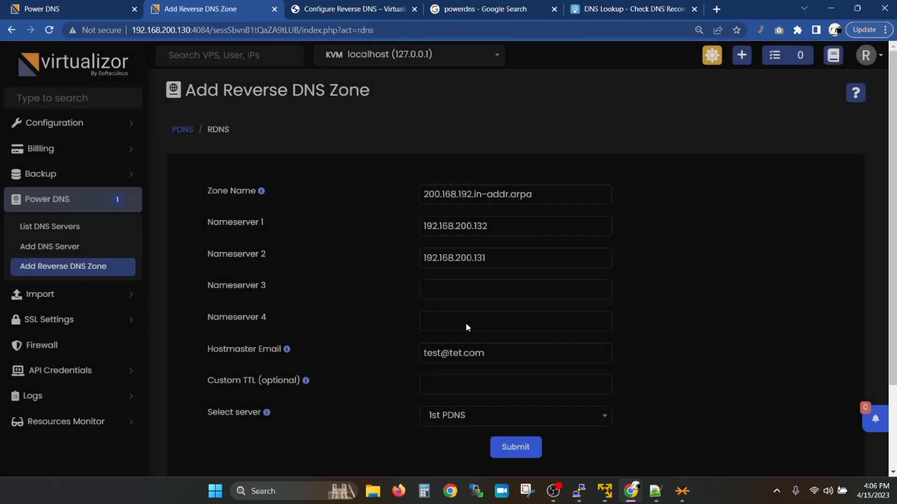
click(63, 230)
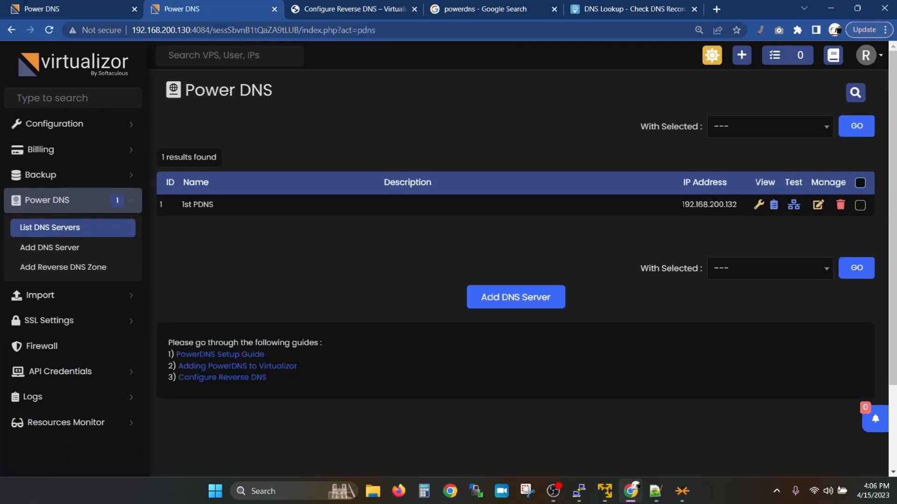
key(ctrl+w)
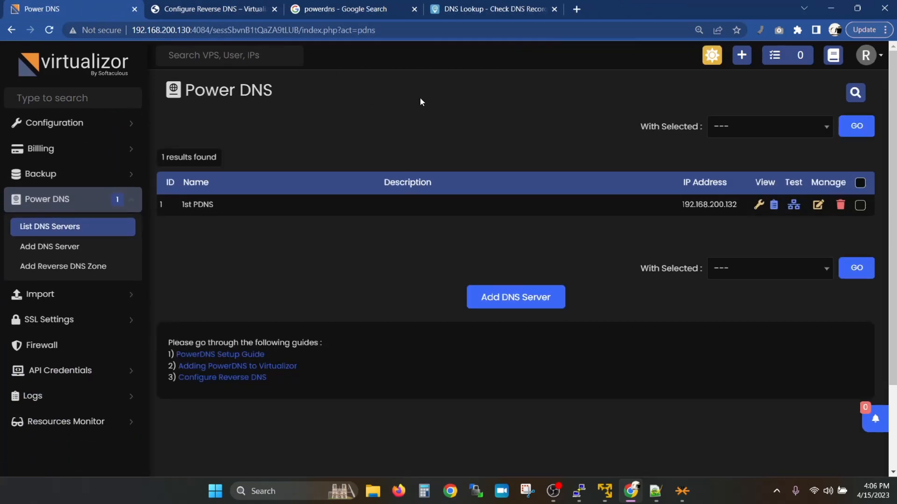
click(758, 205)
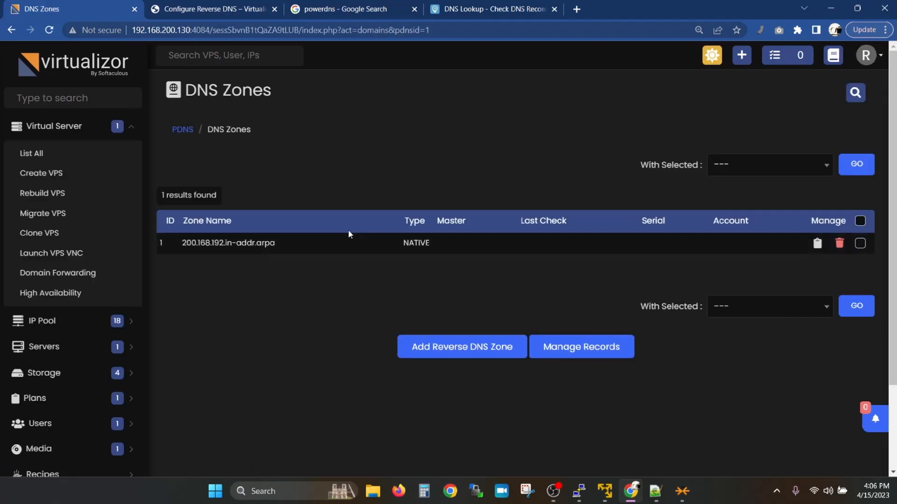
Step: Enter an RDNS record in 200.168.192.in-addr.arpa mapping 192.168.200.133 to test.test.com
click(815, 241)
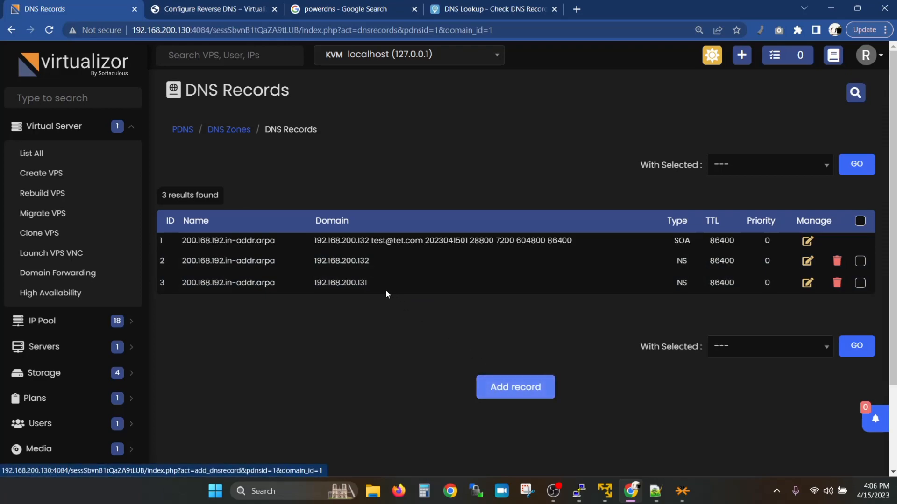
double_click(364, 283)
key(ctrl+c)
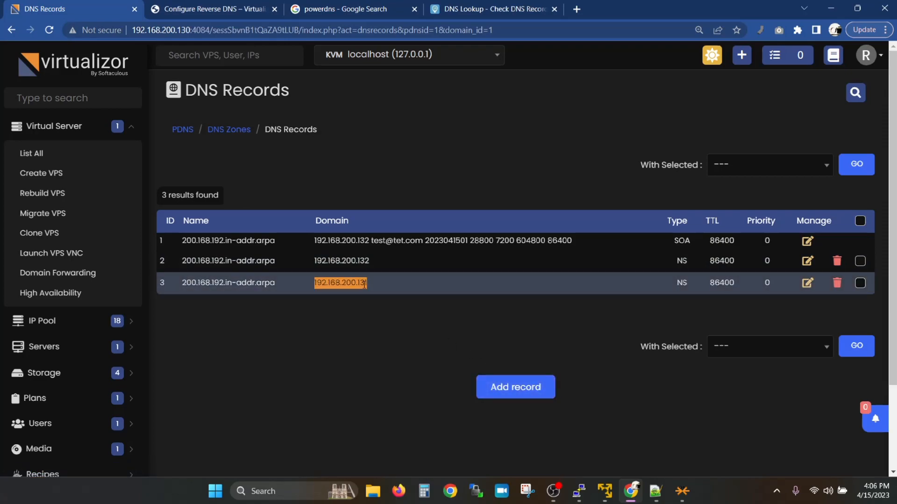
click(514, 387)
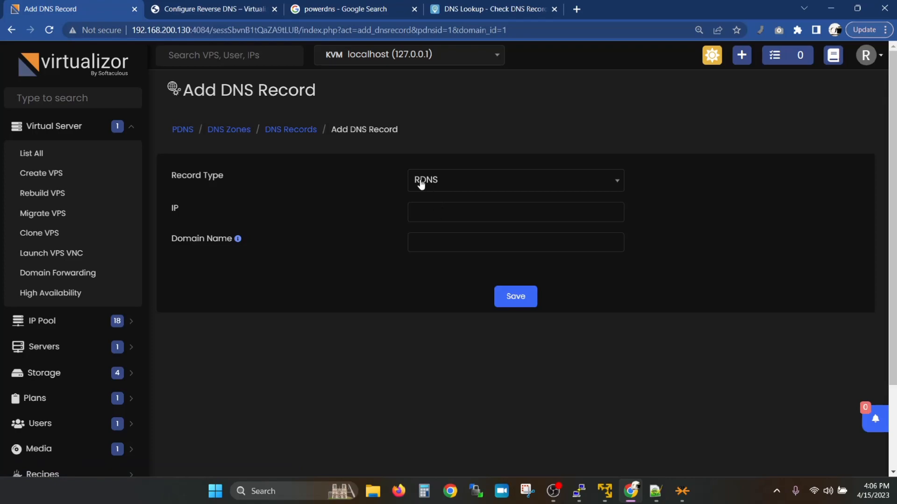
click(489, 211)
key(ctrl+v)
key(BackSpace)
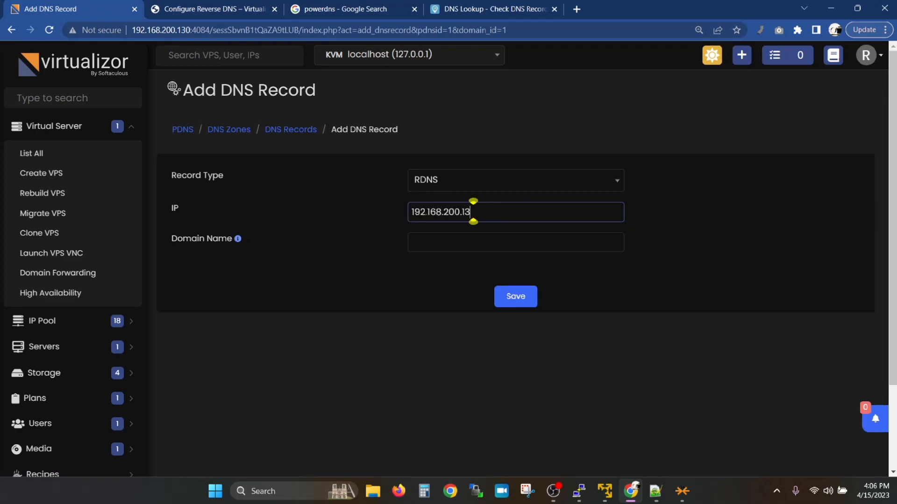
text(3)
key(Tab)
text(test.test.com)
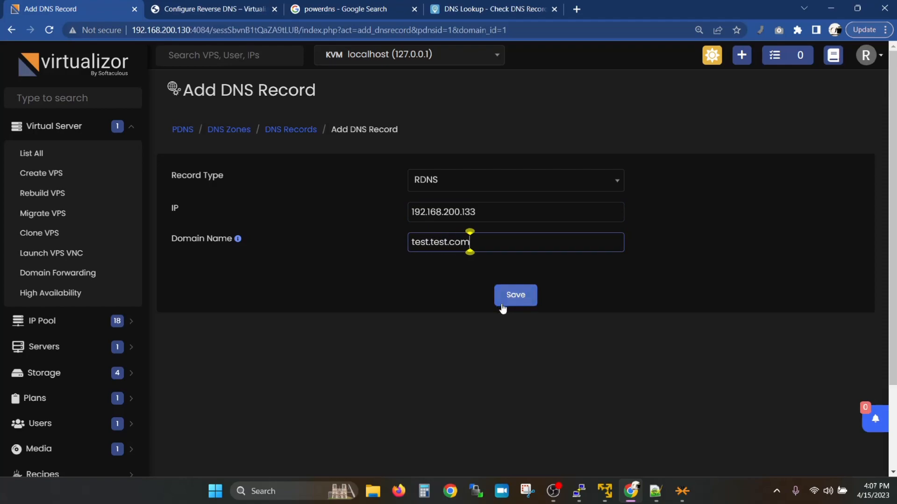
Step: Save the RDNS record and copy 192.168.200.133 for the DNS lookup site
click(502, 302)
click(502, 308)
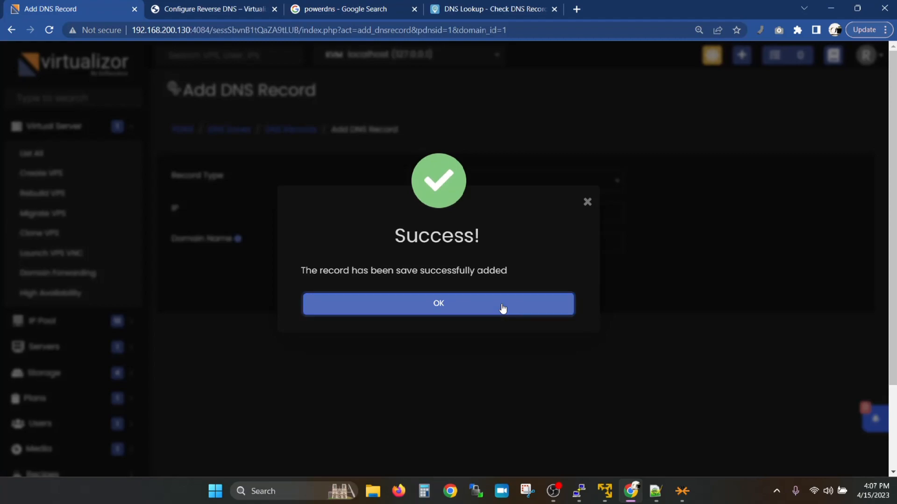
drag(477, 212, 351, 209)
key(ctrl+c)
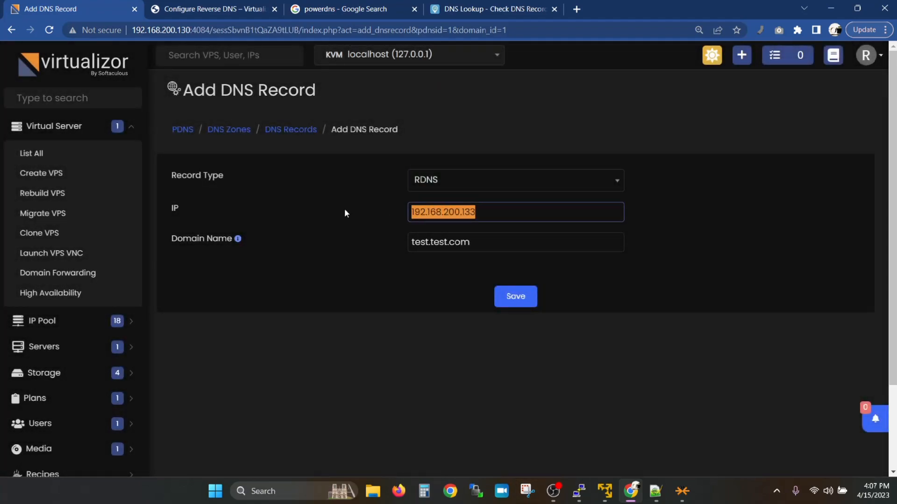
click(443, 4)
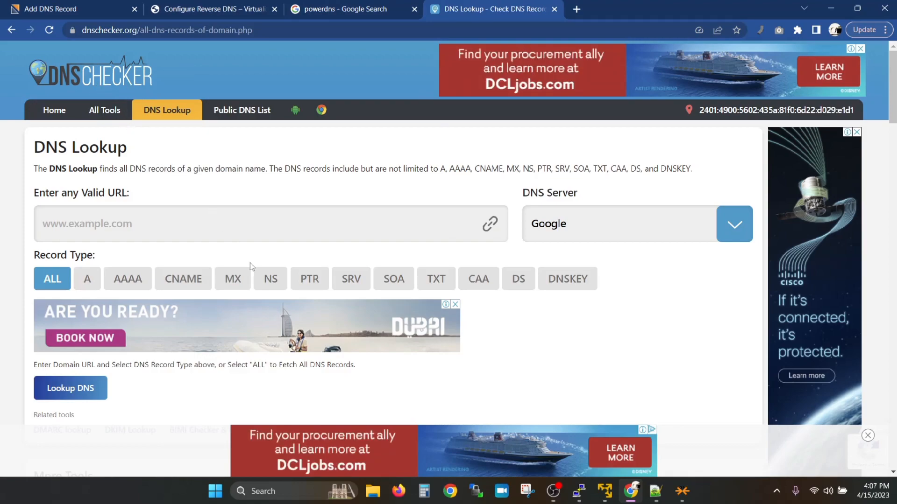
Step: Run a PTR lookup of 192.168.200.133 against Google's DNS server
click(301, 276)
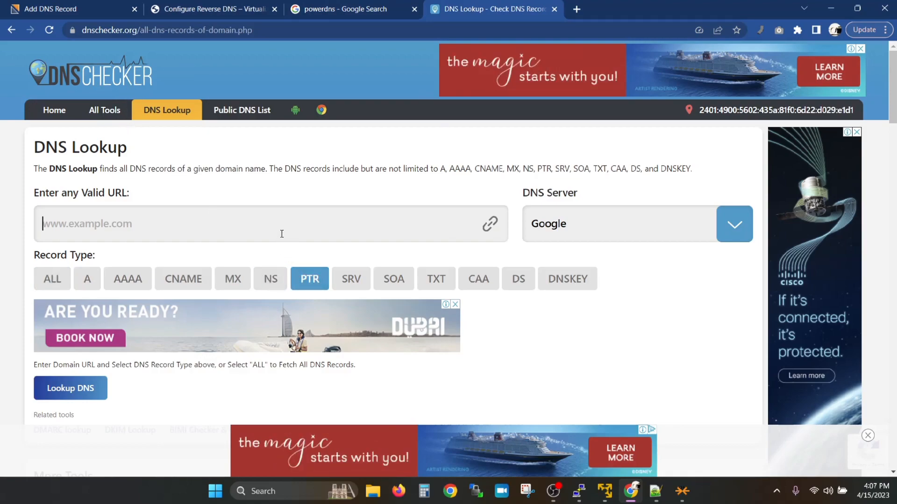
key(ctrl+v)
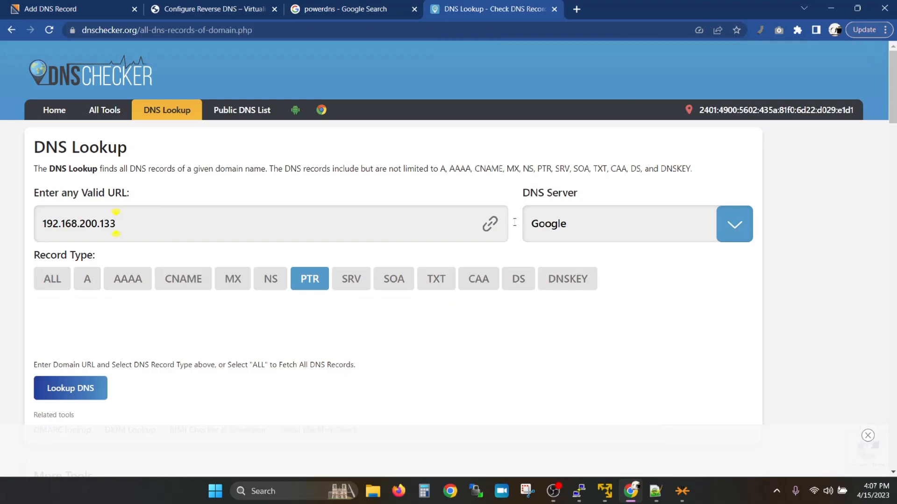
click(693, 237)
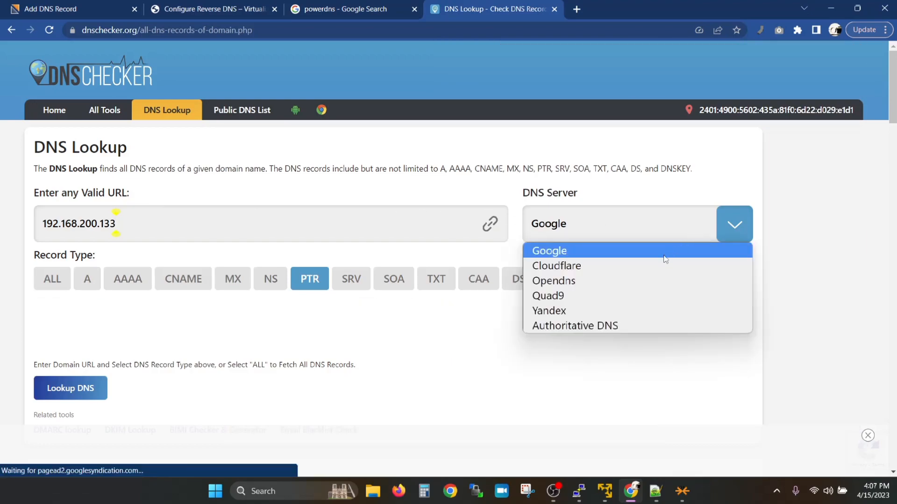
click(606, 240)
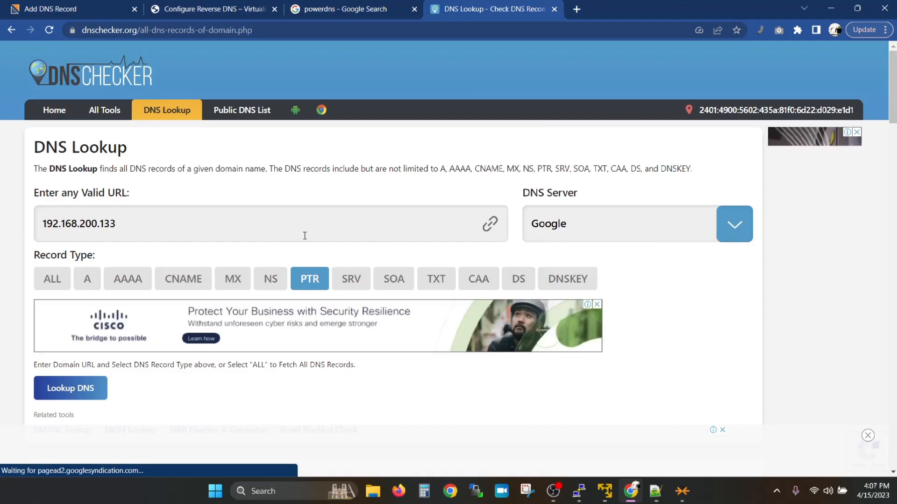
click(94, 395)
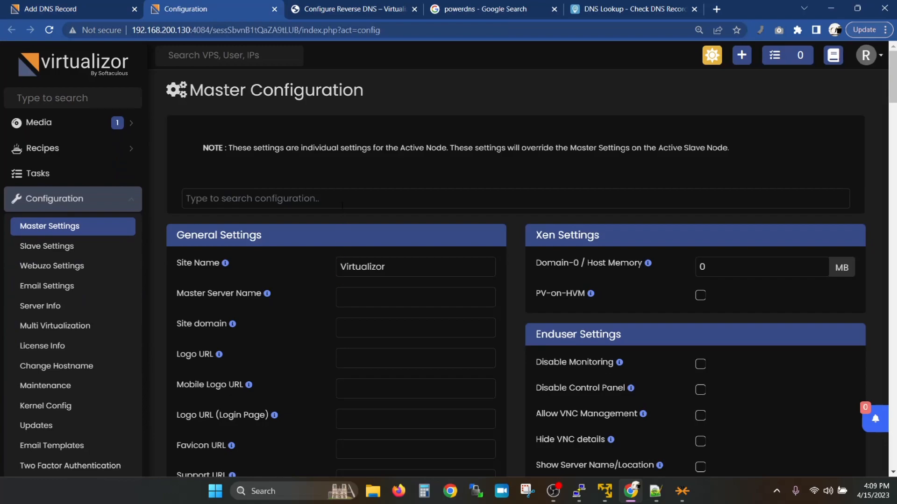
Step: Search the configuration for rdns, enable RDNS and Auto Add rDNS Zone, and save
click(342, 206)
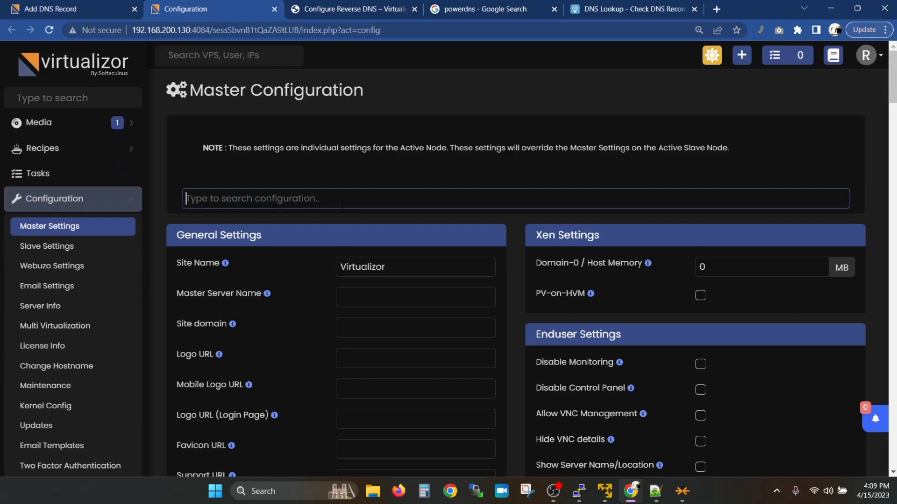
text(rdns)
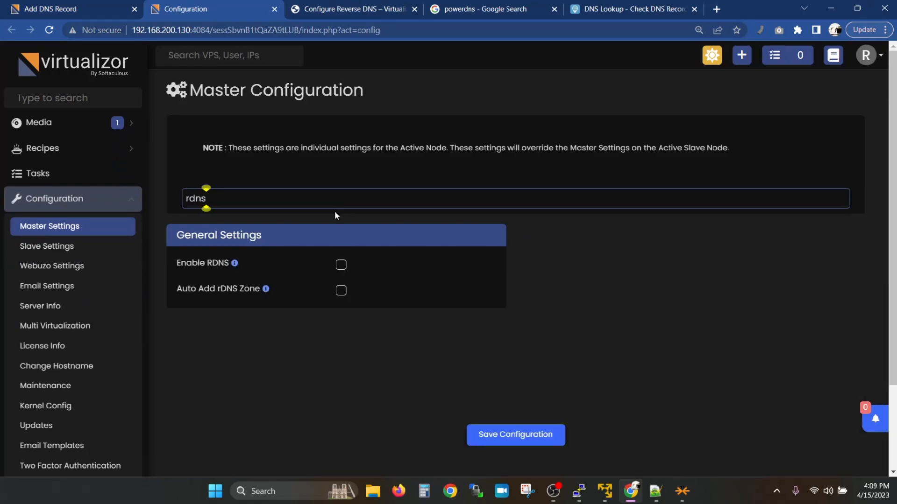
mouse_move(234, 265)
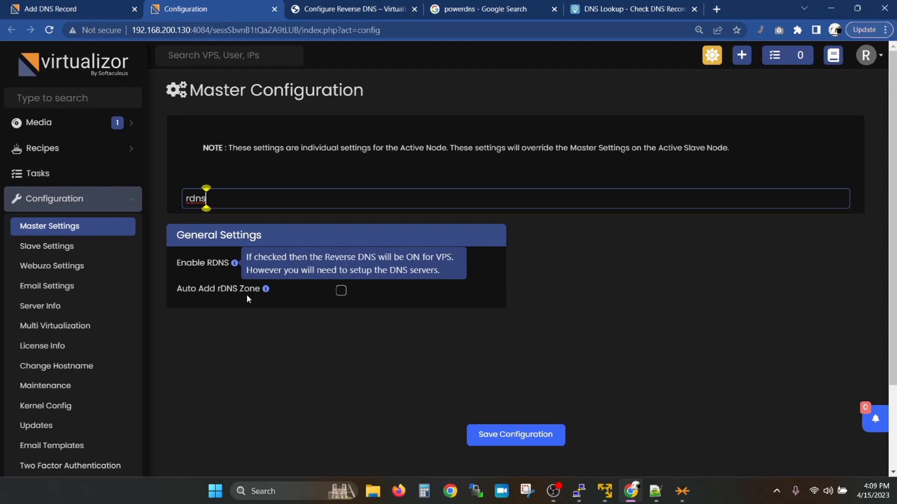
mouse_move(266, 291)
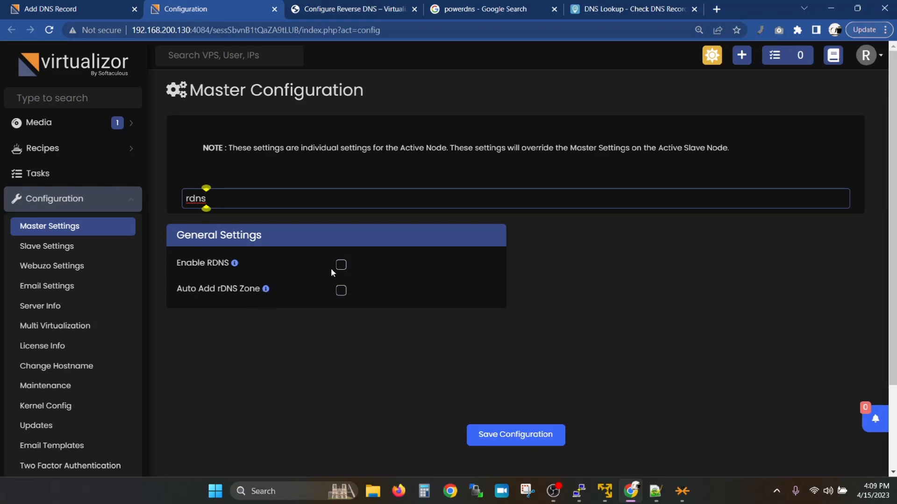
click(339, 265)
click(341, 290)
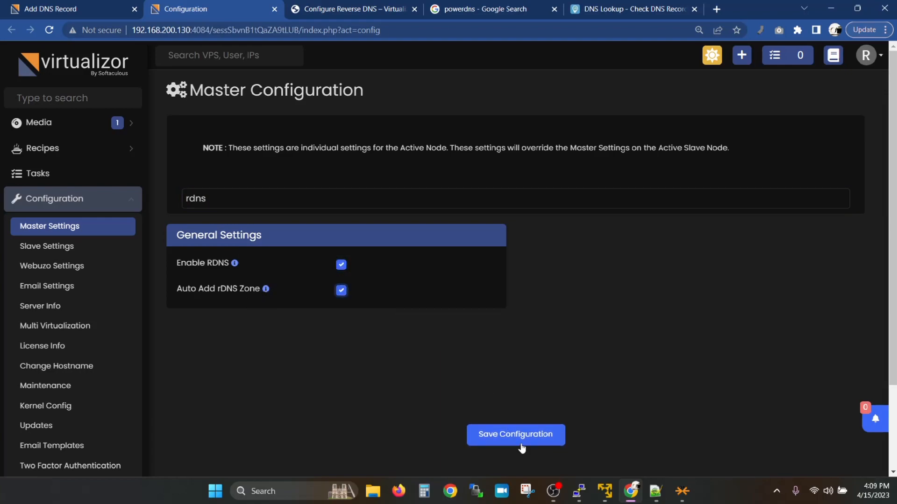
click(563, 434)
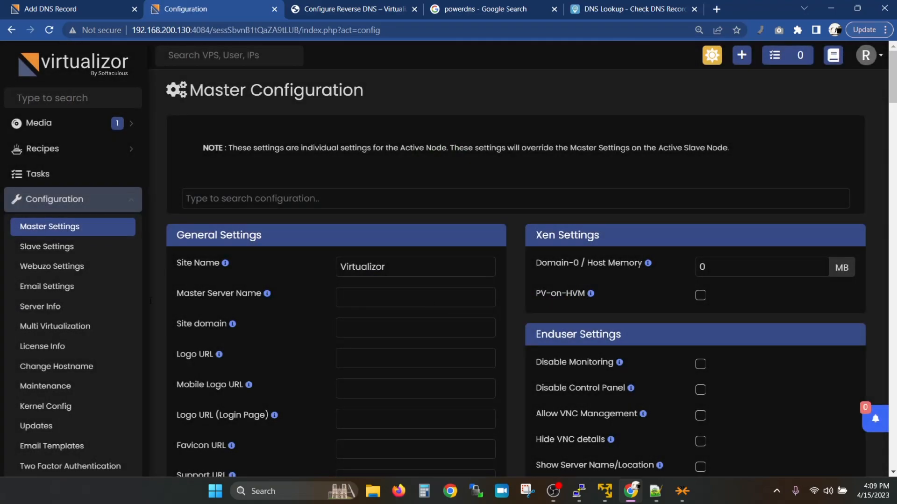
mouse_move(579, 491)
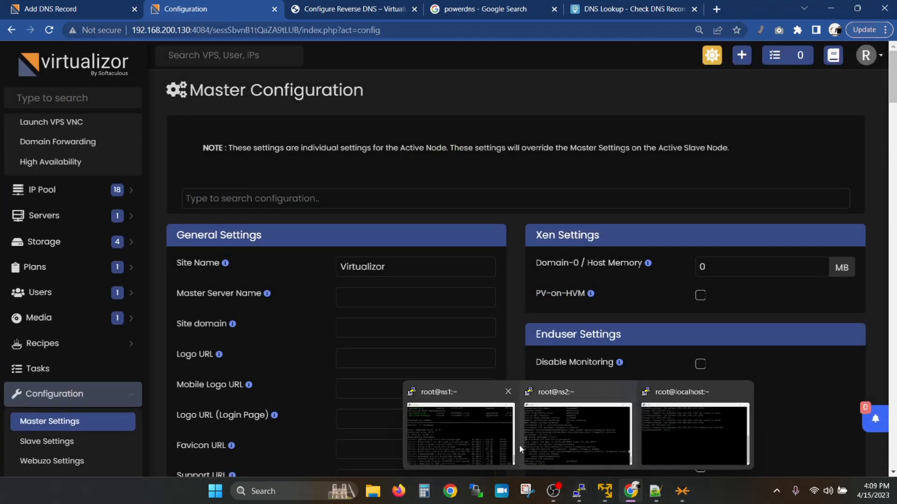
click(490, 438)
Step: Open the test-create VPS end-user panel in a new tab, past the security warning
click(44, 9)
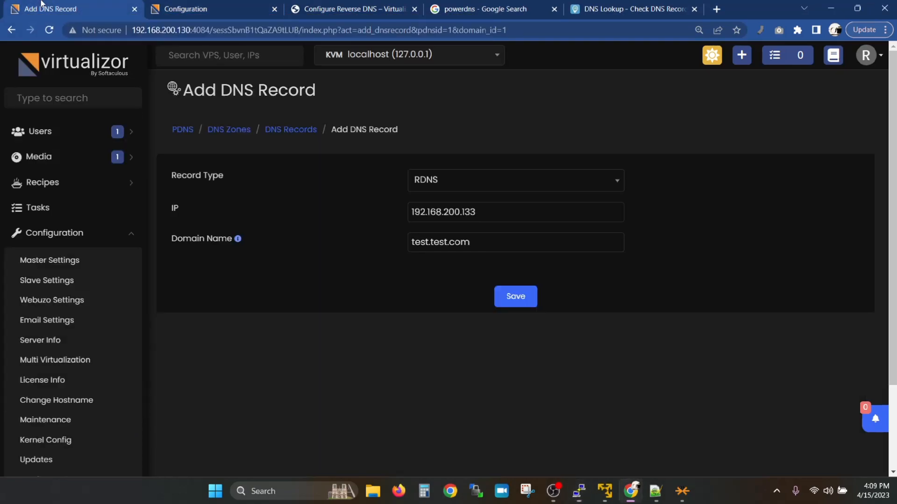
scroll(80, 159, up, 5)
middle_click(32, 153)
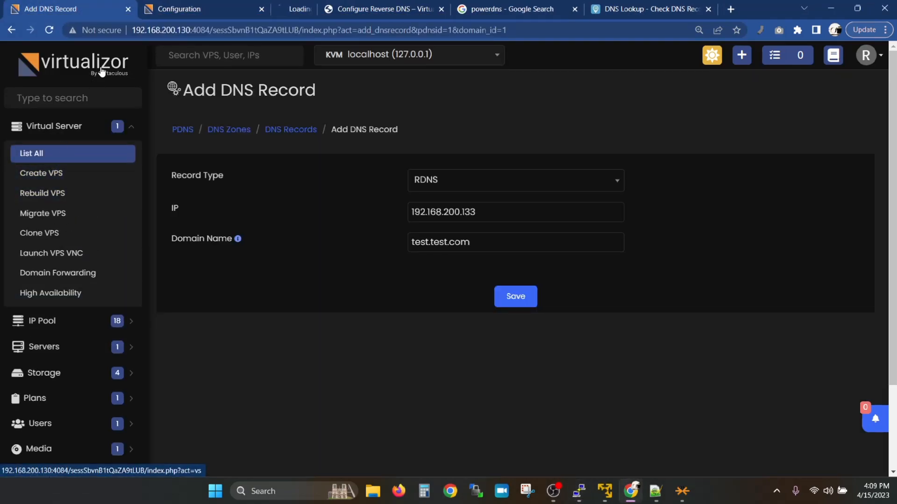
drag(351, 4, 107, 6)
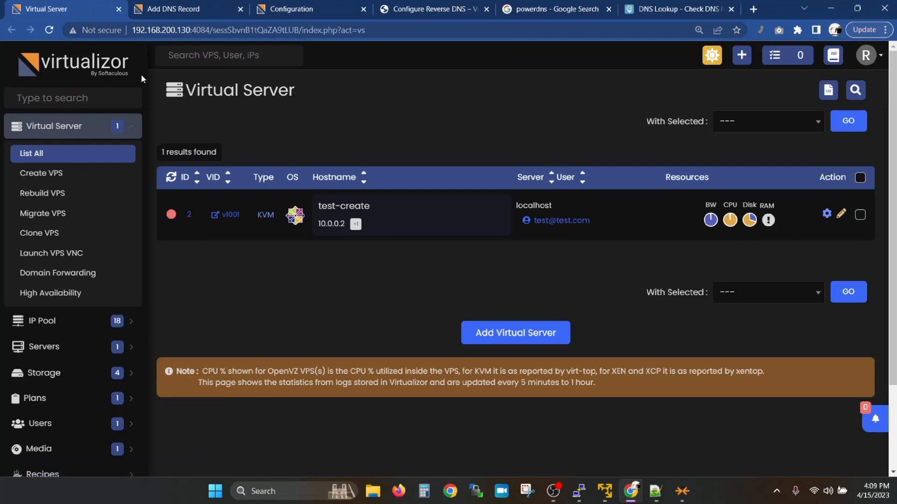
middle_click(220, 217)
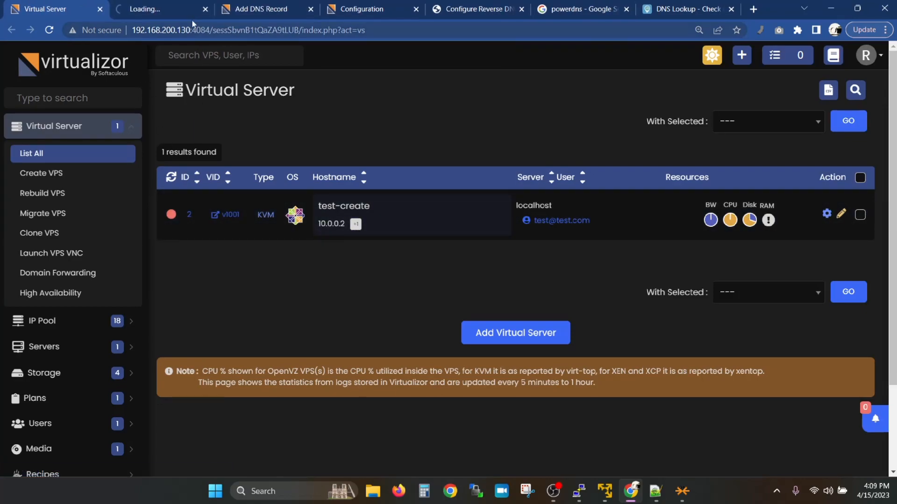
click(191, 14)
click(299, 338)
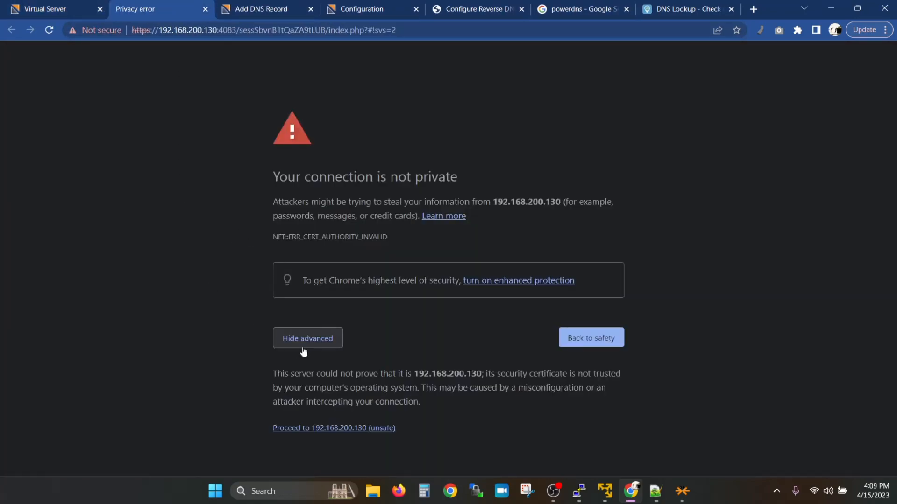
click(314, 428)
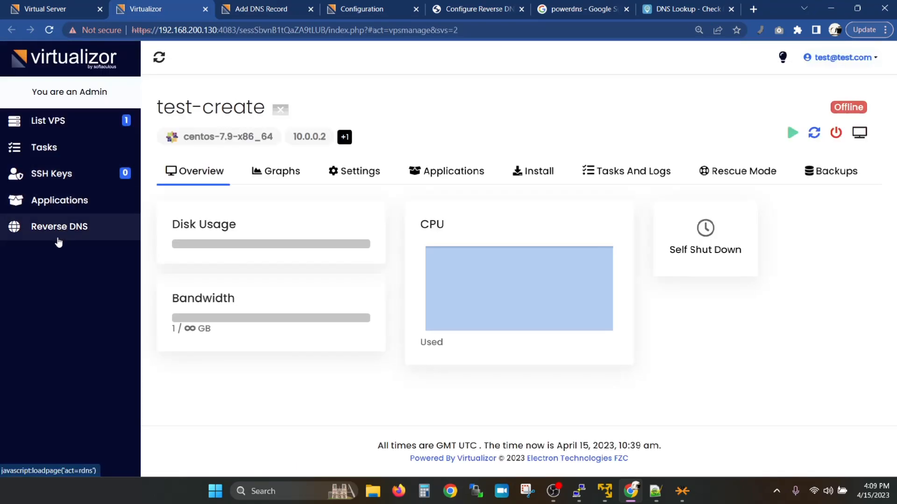
Step: Add a reverse DNS entry pointing 10.0.0.2 to another.com
click(54, 240)
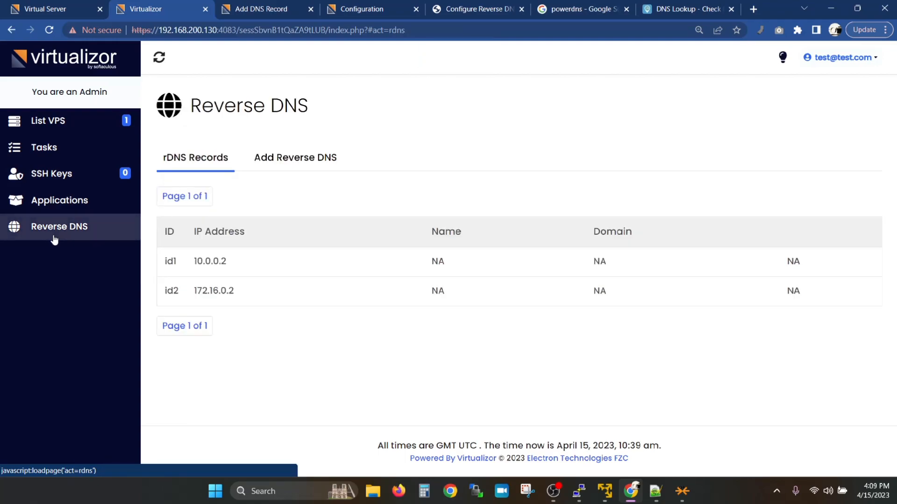
click(280, 159)
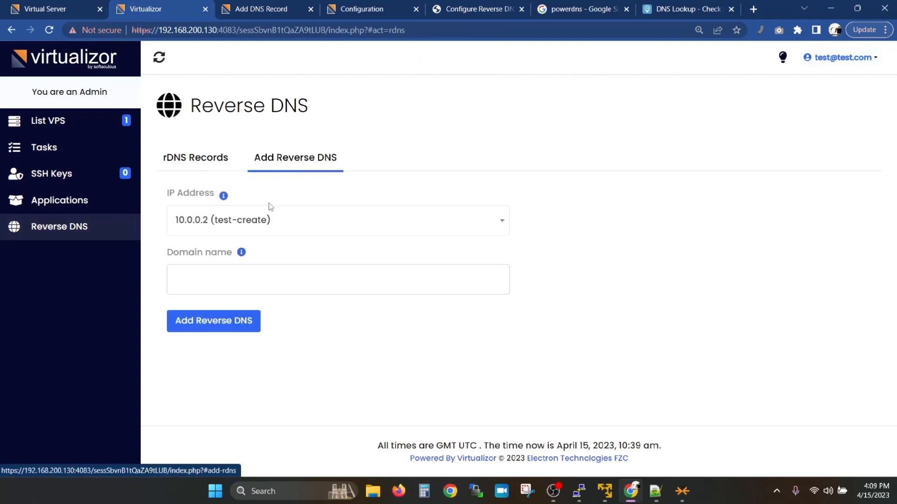
click(248, 228)
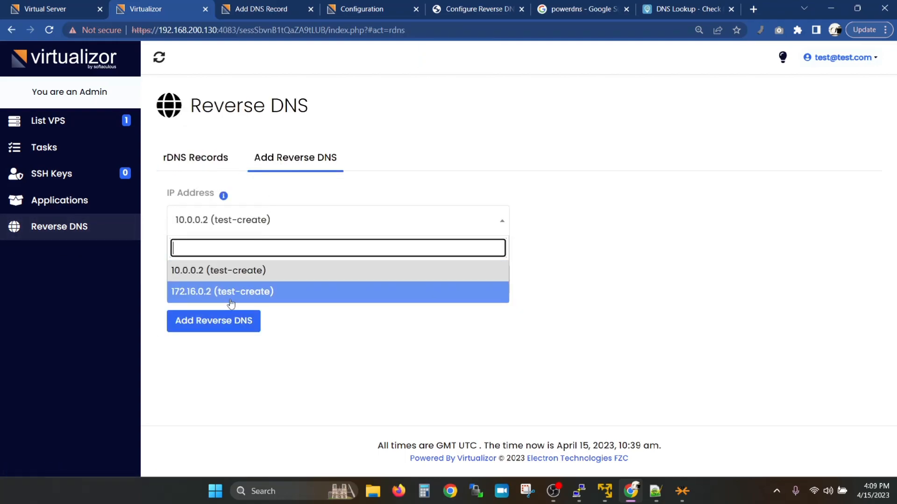
click(228, 278)
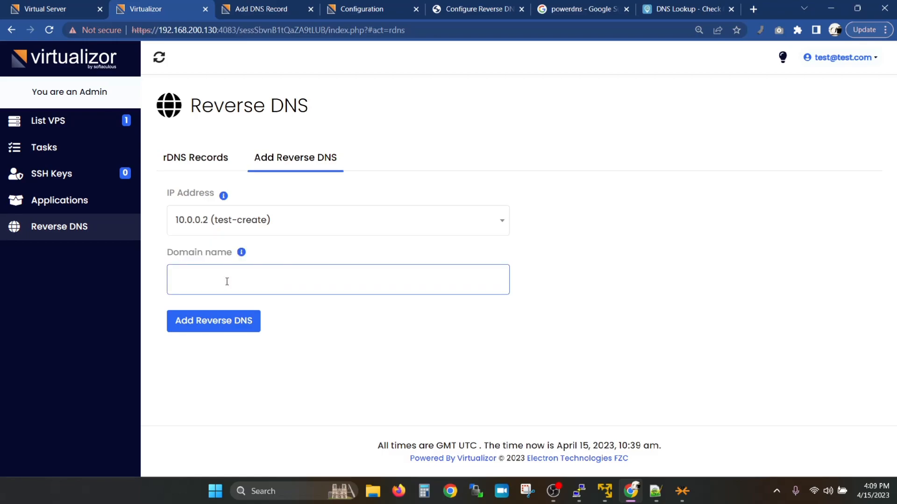
text(anoter.com)
key(Left)
key(Left)
key(Left)
key(Left)
key(Left)
key(Left)
text(h)
click(222, 332)
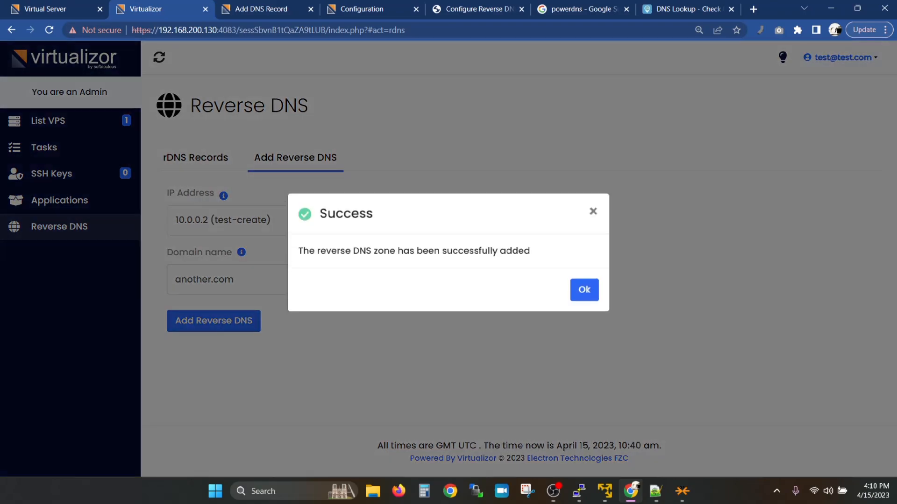
click(584, 297)
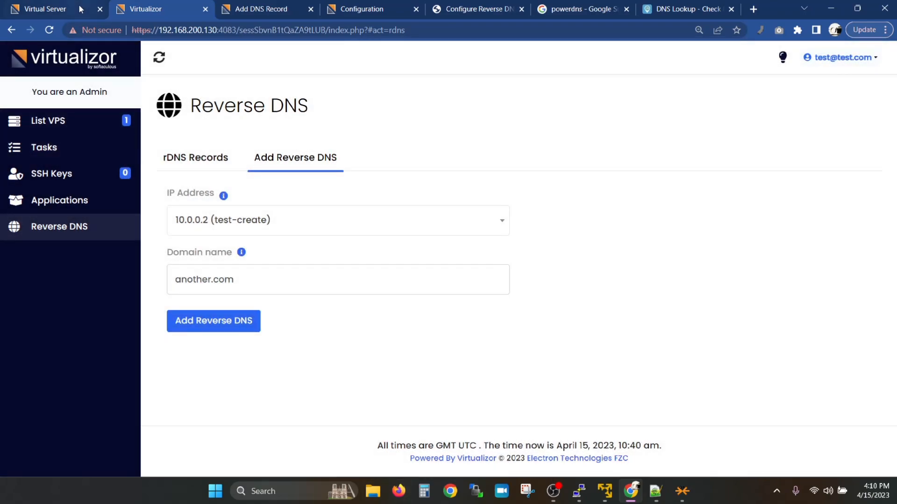
click(78, 6)
Step: View the records of the 10.in-addr.arpa zone in the admin DNS zones list
click(241, 9)
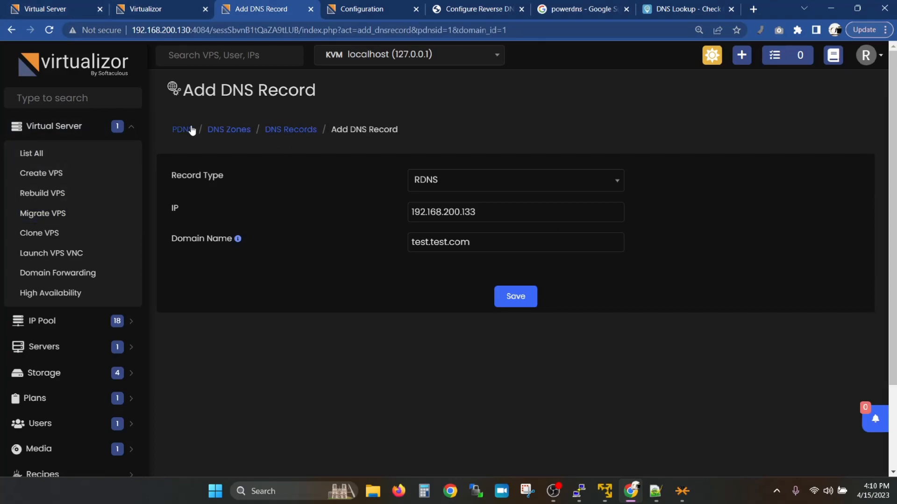
click(215, 131)
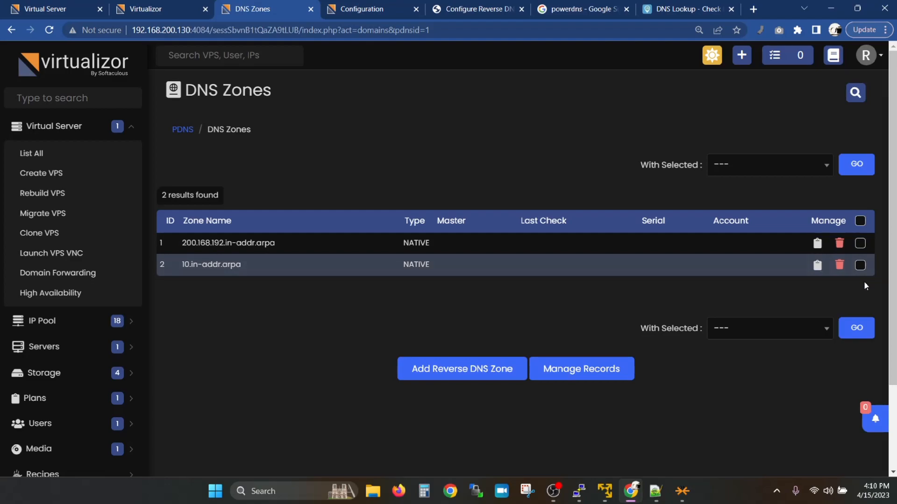
click(820, 269)
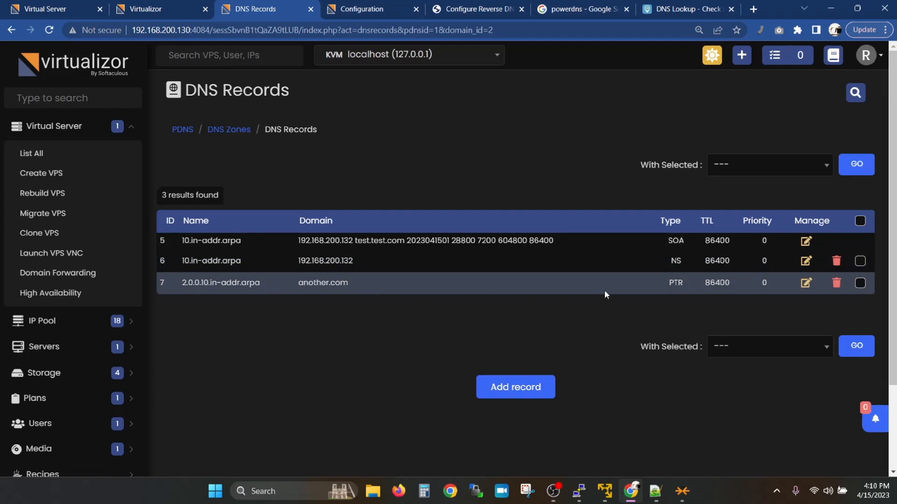
Step: Review the end-user reverse DNS IP list and existing rDNS records
click(192, 5)
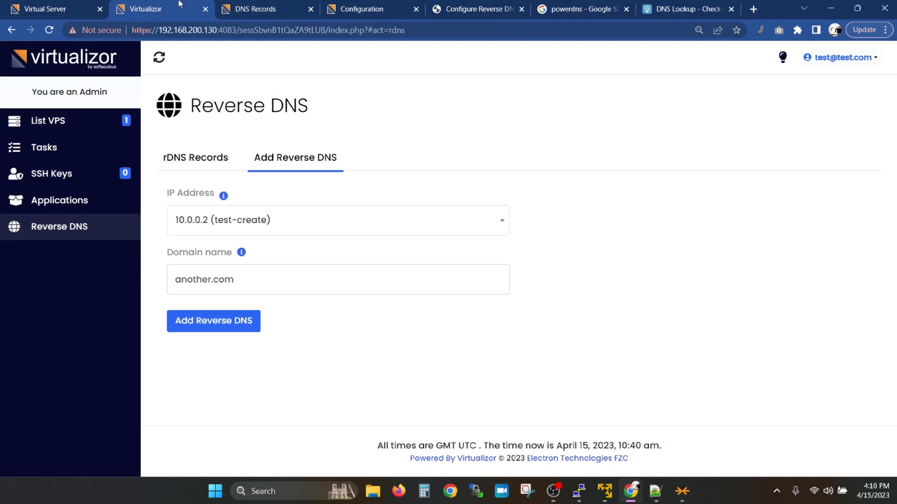
click(212, 220)
click(213, 292)
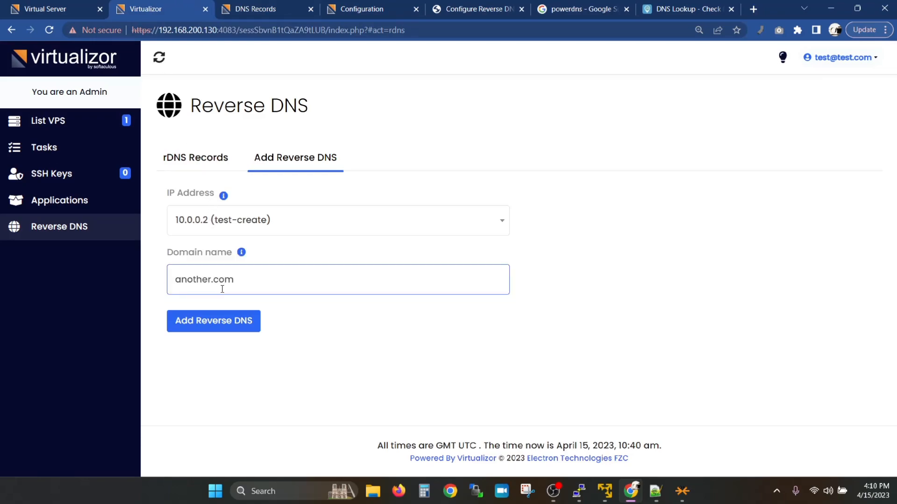
click(226, 232)
click(223, 300)
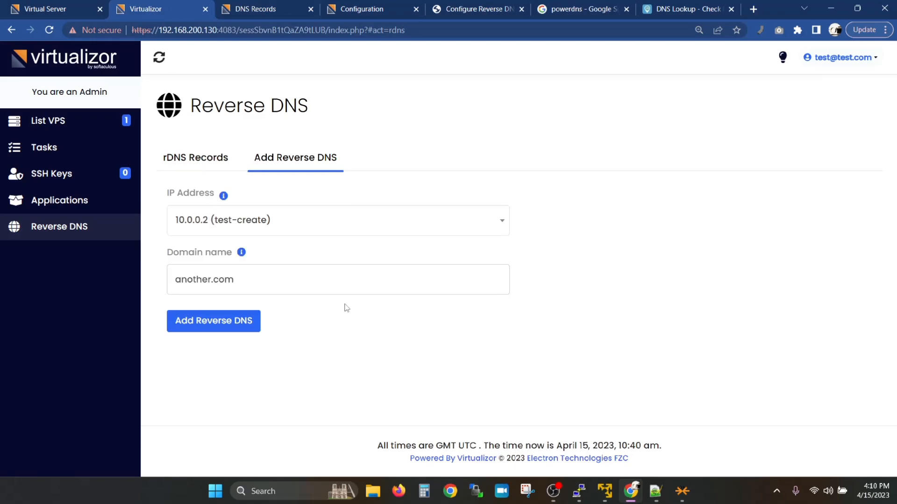
click(224, 157)
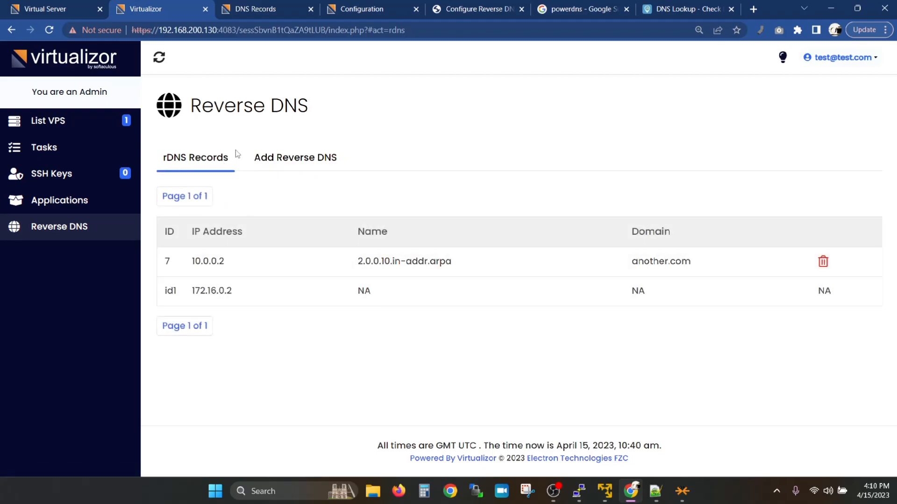
click(261, 163)
click(225, 233)
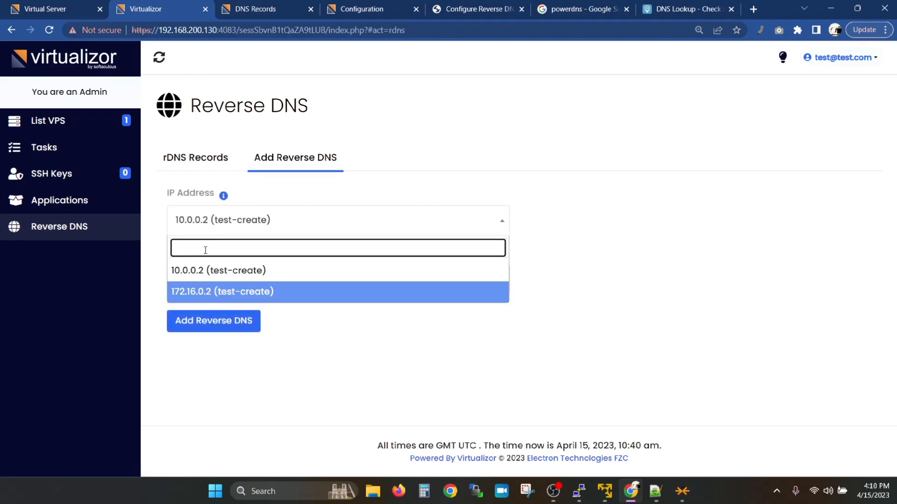
click(71, 229)
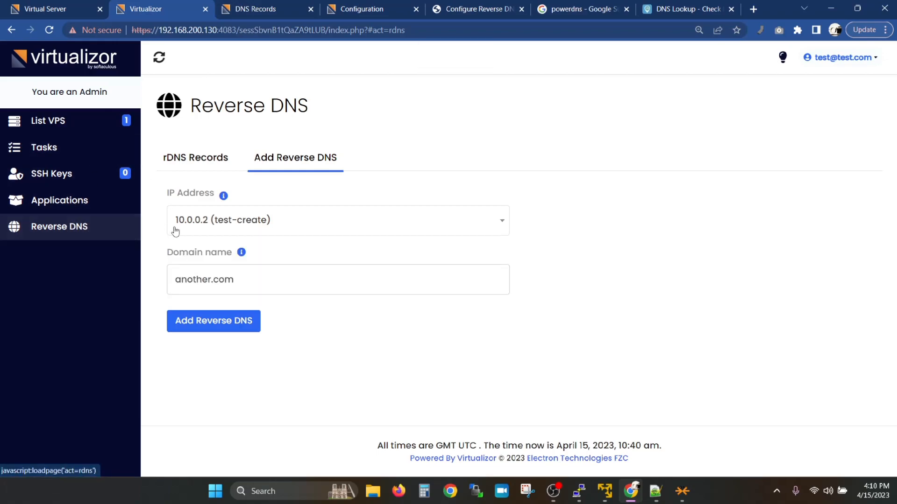
click(282, 229)
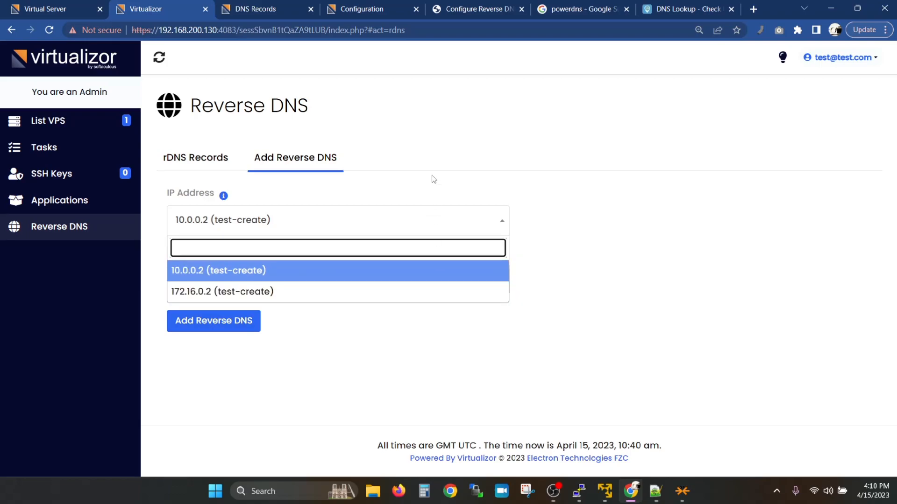
Step: Glance at the ns1 terminal, then go back to the reverse DNS configuration docs
mouse_move(578, 489)
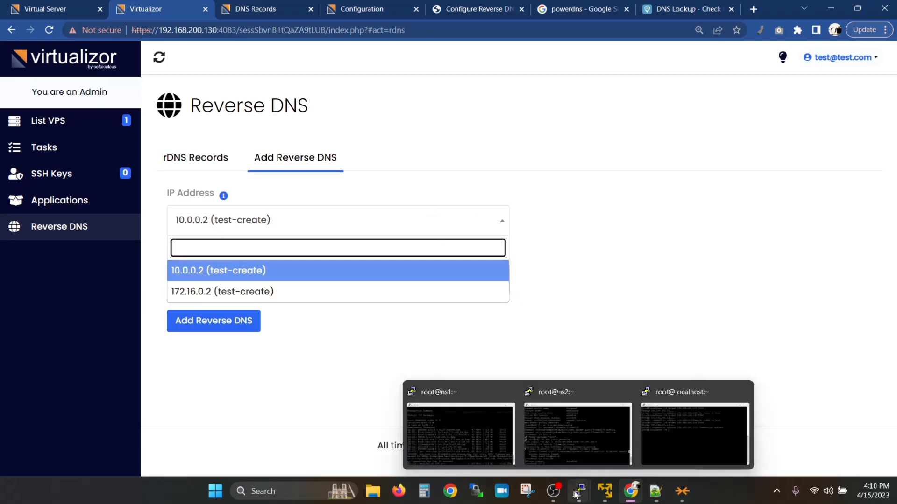
click(473, 434)
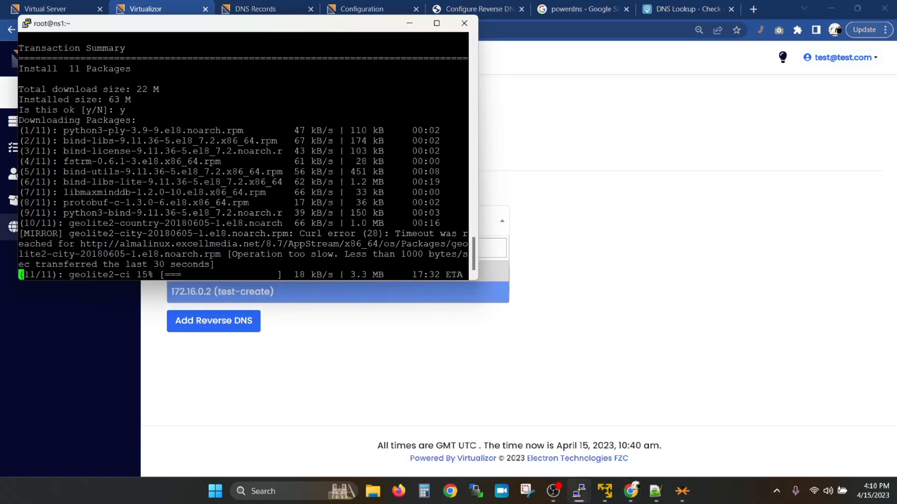
click(628, 258)
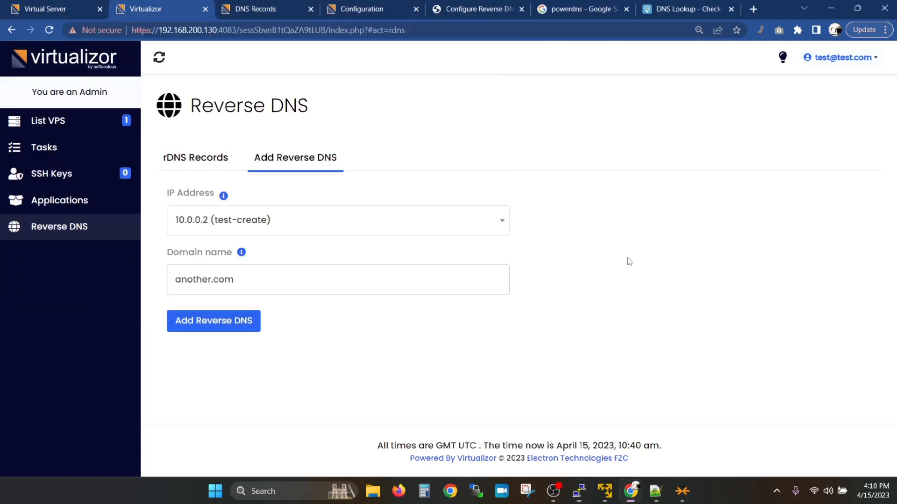
click(64, 4)
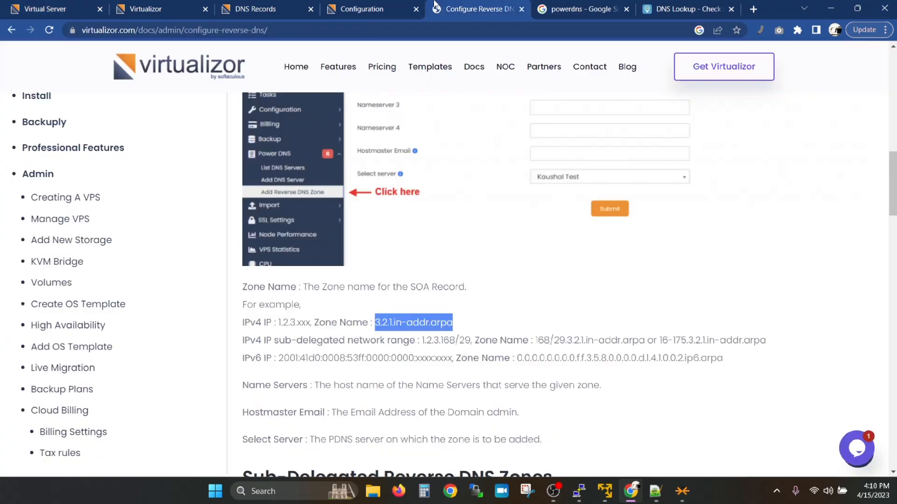
click(436, 9)
click(441, 368)
Step: Scroll through the sub-delegated zone and end-user reverse DNS docs, then return to Virtual Servers
scroll(441, 370, down, 2)
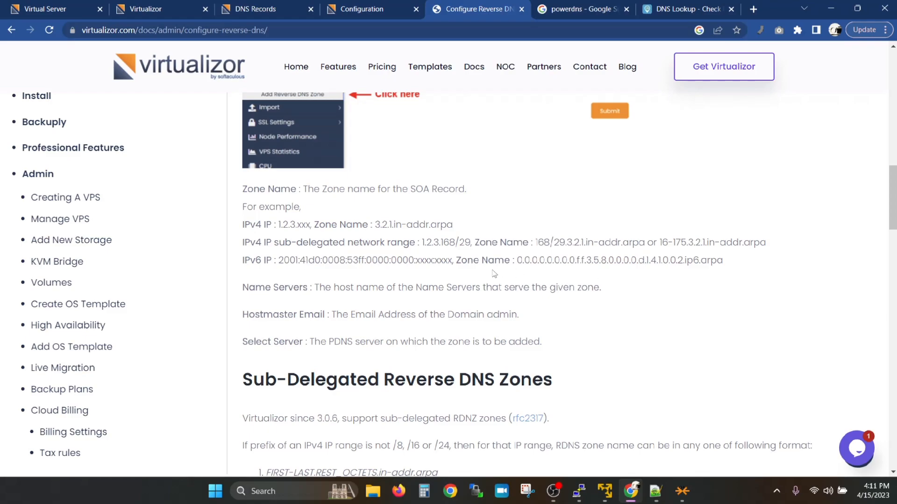
scroll(376, 271, down, 4)
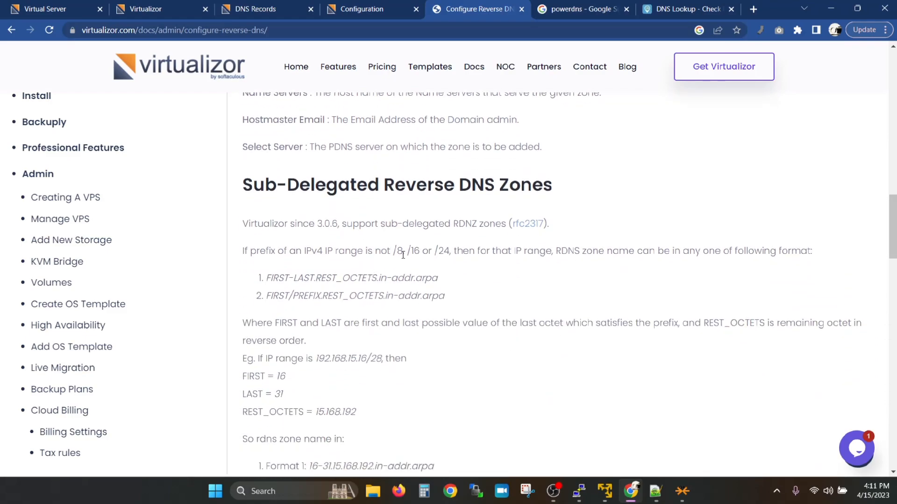
scroll(430, 264, down, 2)
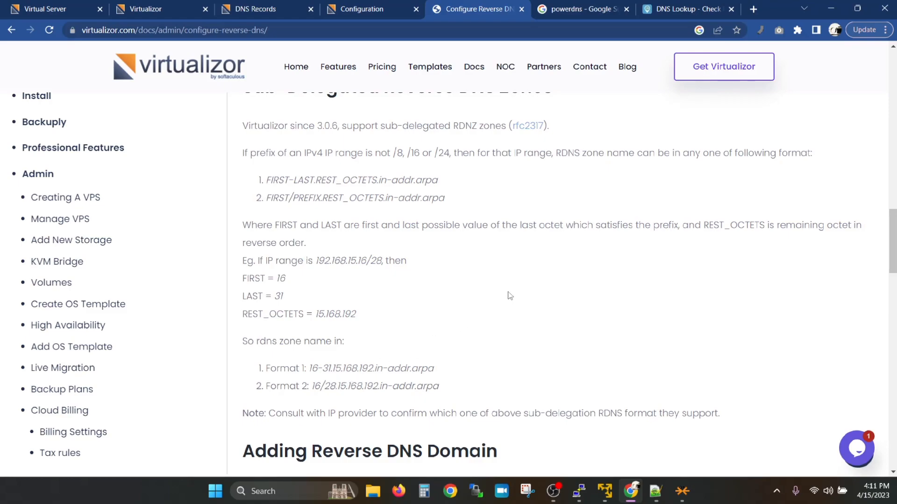
scroll(510, 296, down, 4)
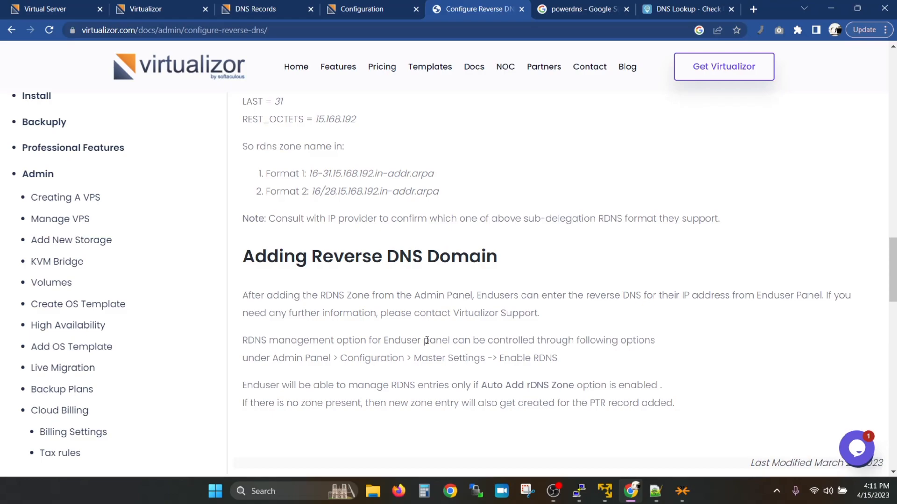
click(44, 9)
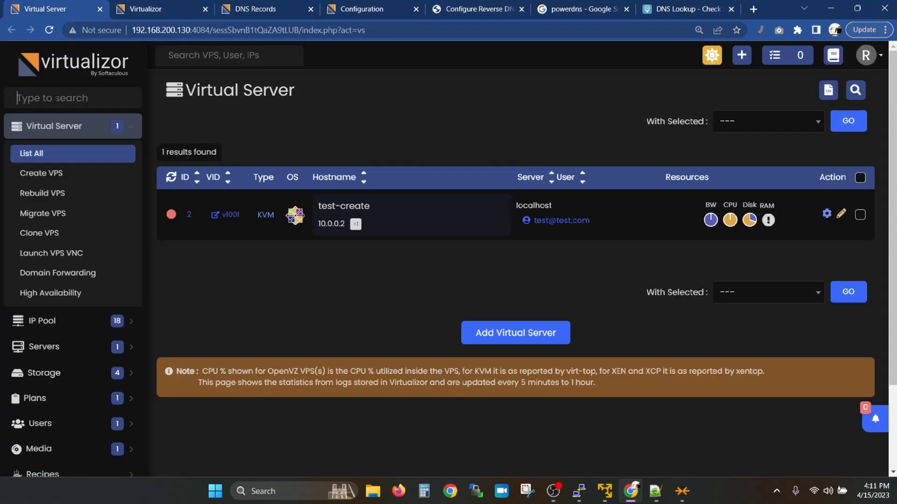
Step: Search the admin menu for dns and bring up the Add DNS Plan page
click(56, 99)
text(dns)
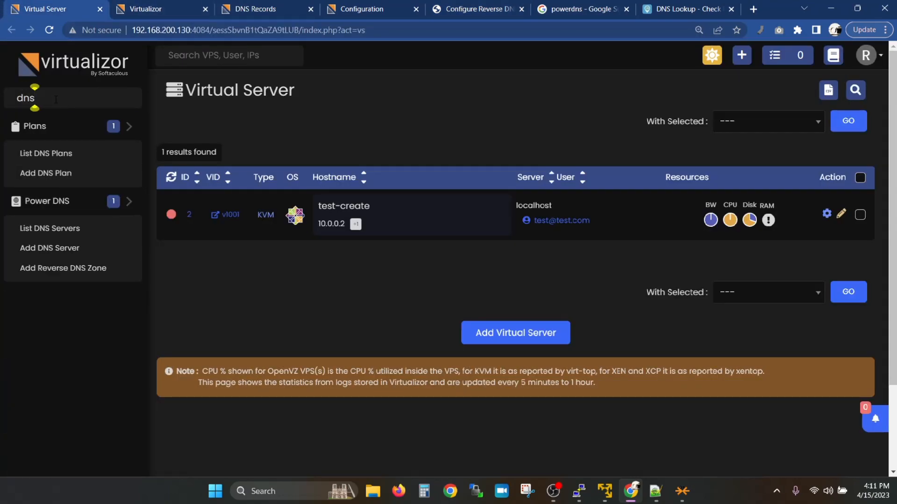
middle_click(45, 173)
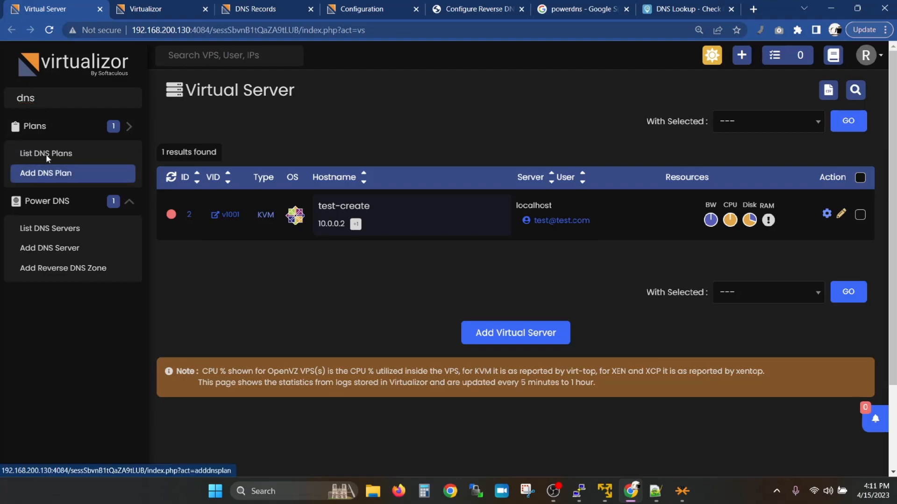
click(153, 4)
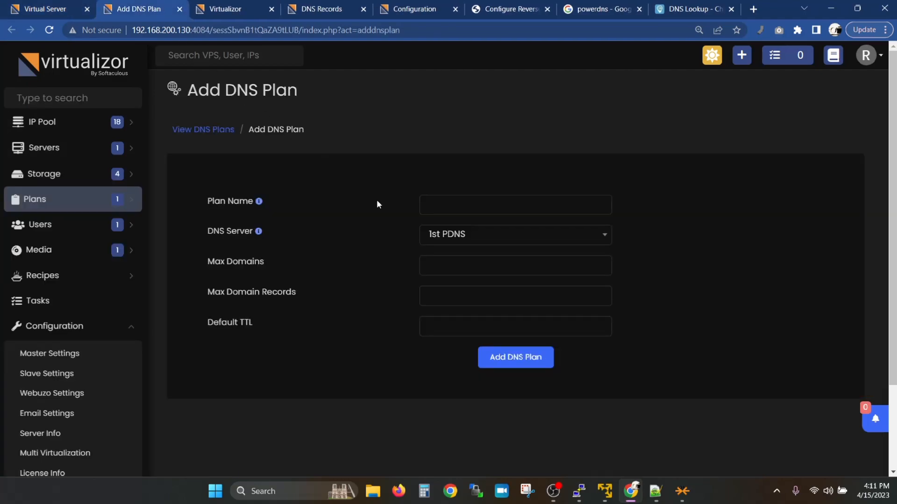
Step: Create DNS plan 'first' with 10 max domains, 5 max domain records and TTL 600
click(435, 206)
text(first)
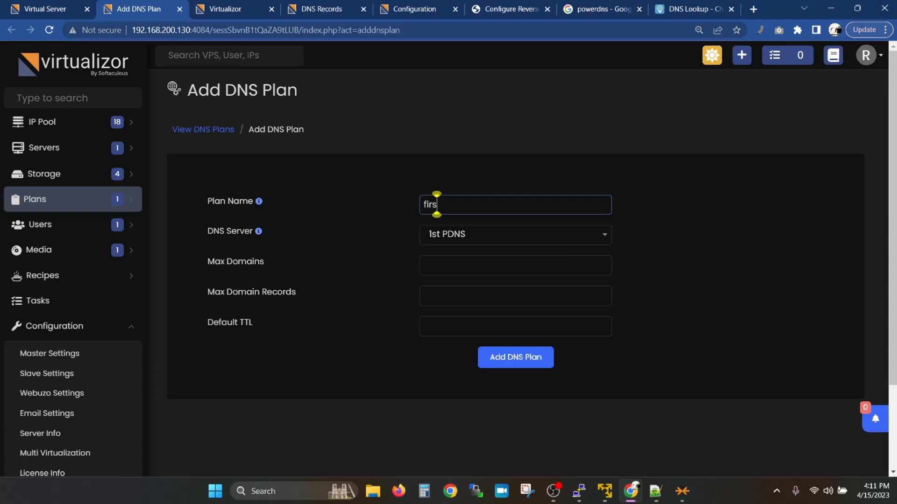
key(Tab)
key(Tab)
text(10)
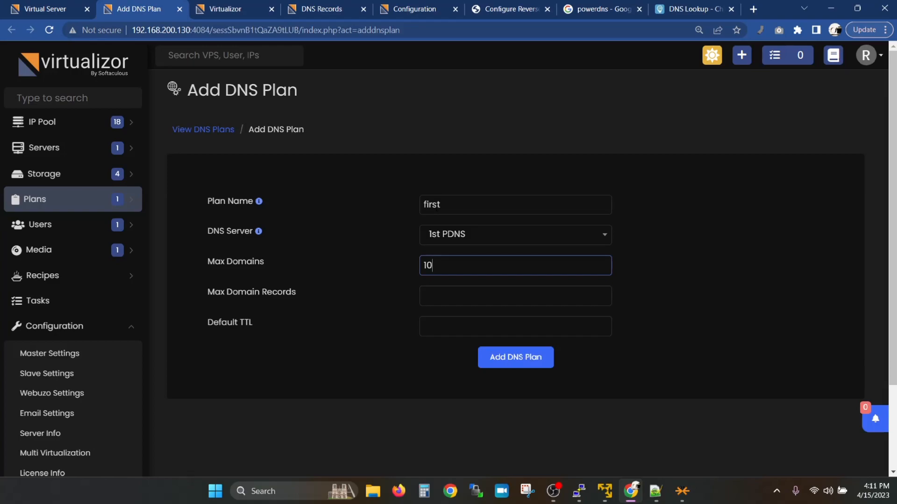
click(424, 295)
text(20)
key(BackSpace)
key(BackSpace)
text(5)
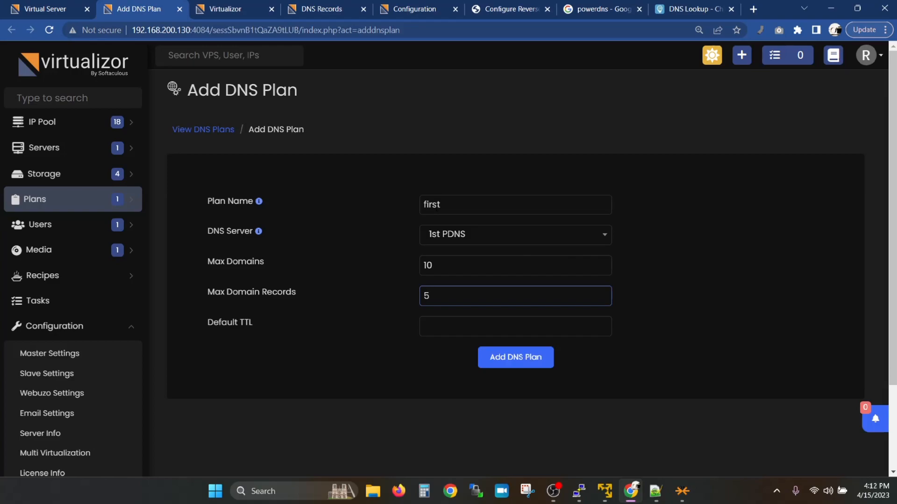
key(Tab)
text(600)
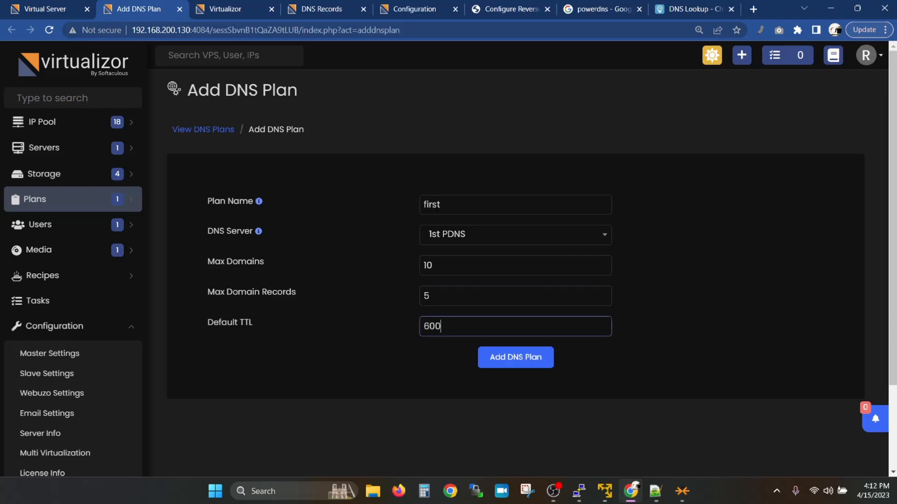
key(Return)
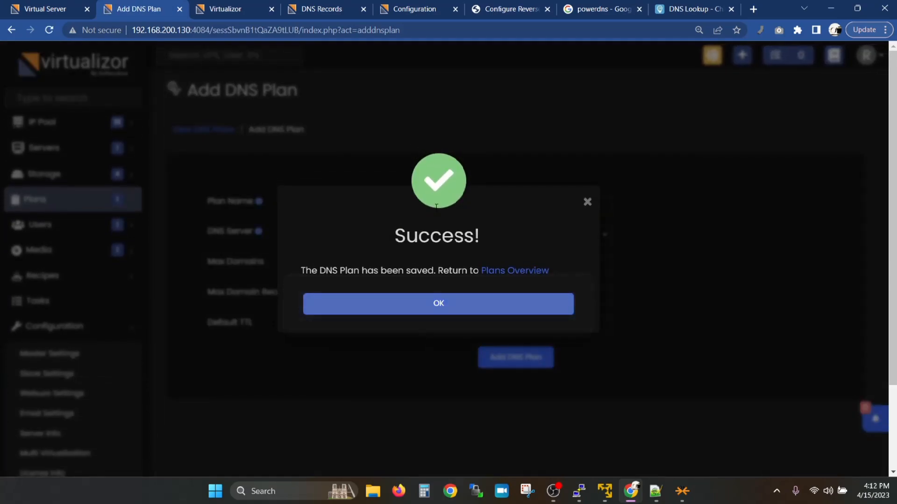
click(437, 305)
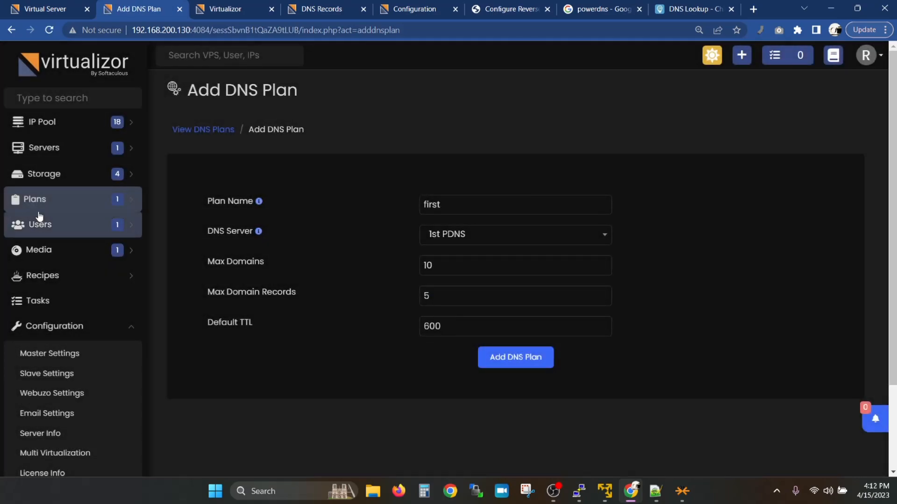
Step: Assign the 'first' DNS plan to the test user and save the account
click(41, 226)
click(38, 250)
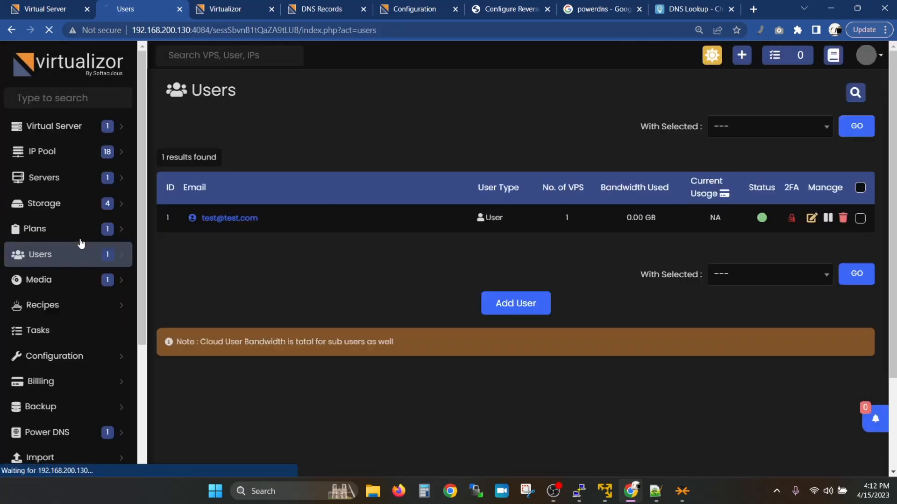
click(812, 219)
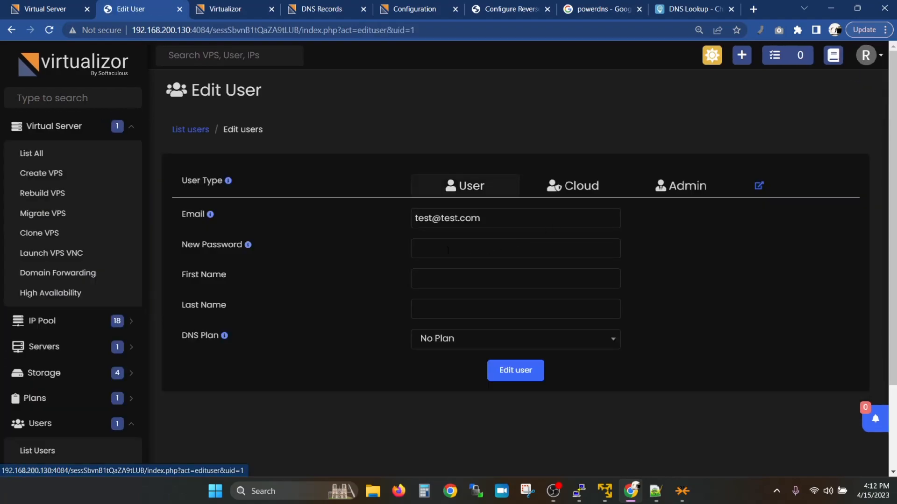
click(457, 333)
click(450, 401)
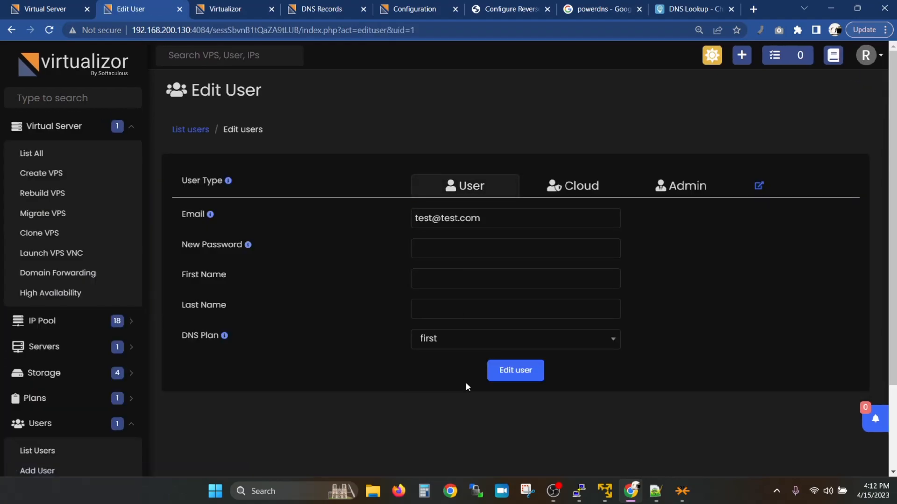
click(506, 377)
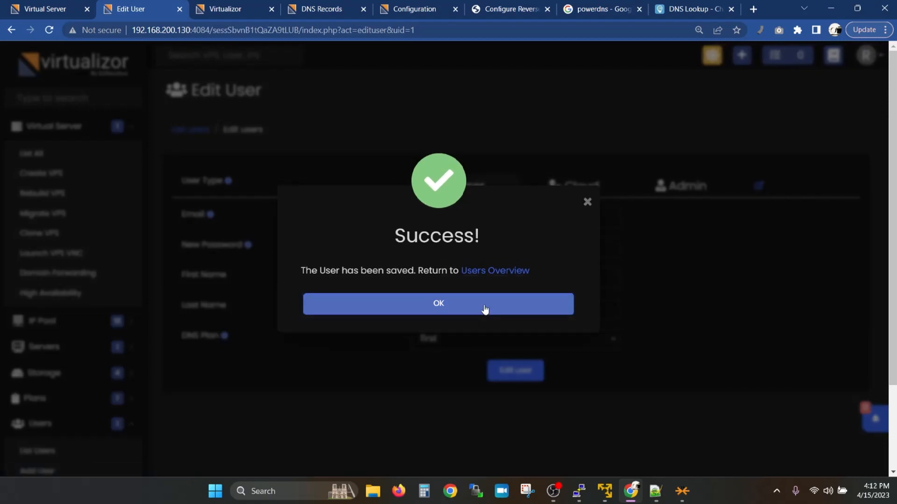
click(485, 312)
Step: Reload the end-user panel and bring up the DNS Management Add Zone form
click(59, 4)
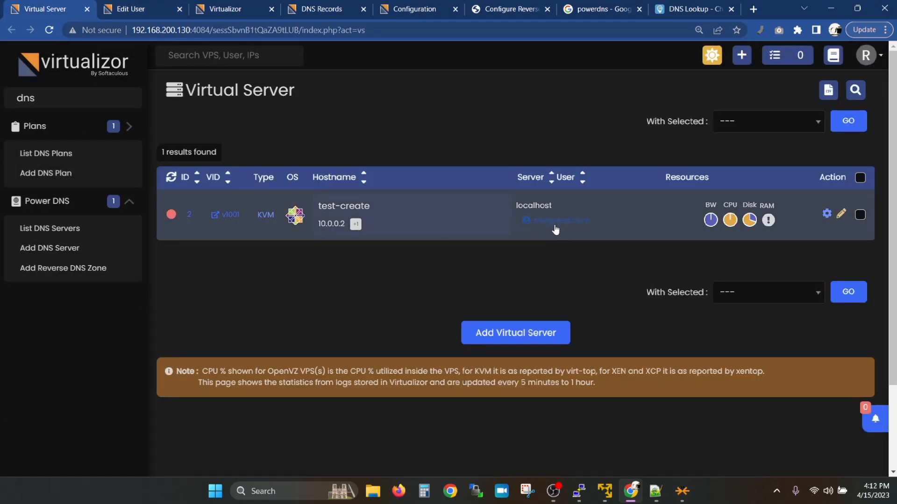
click(323, 8)
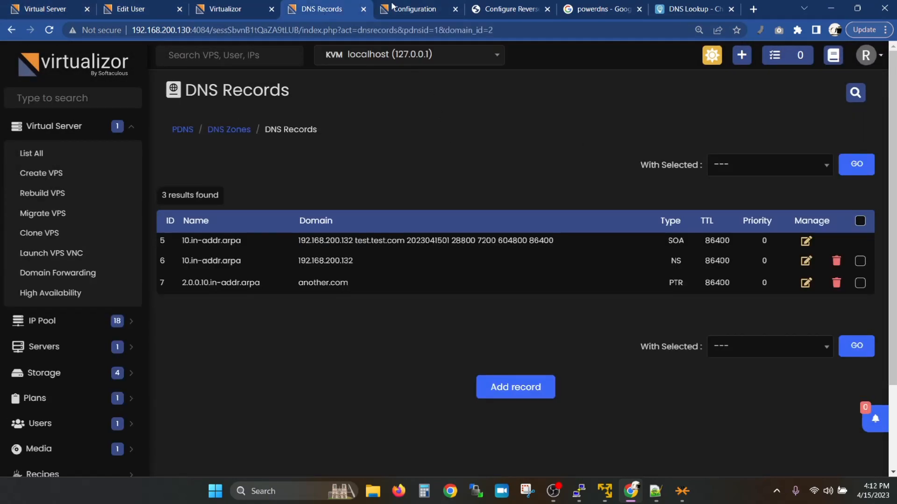
click(197, 4)
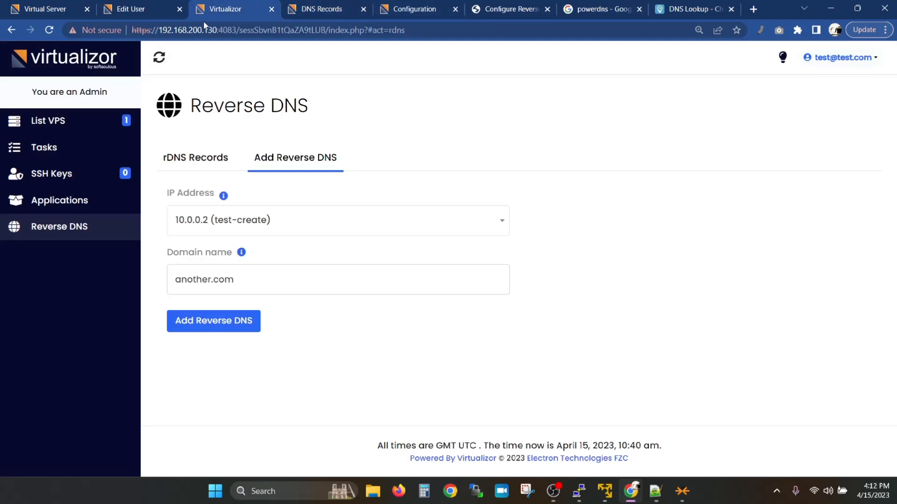
click(159, 59)
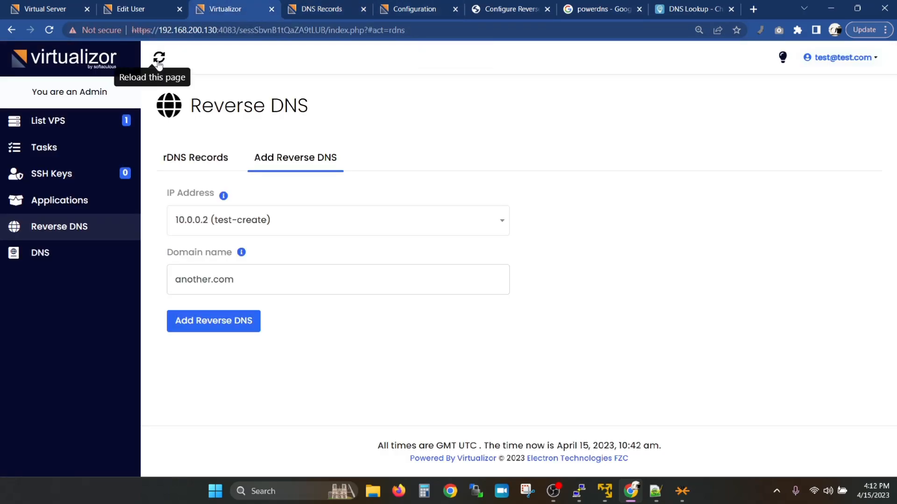
click(39, 256)
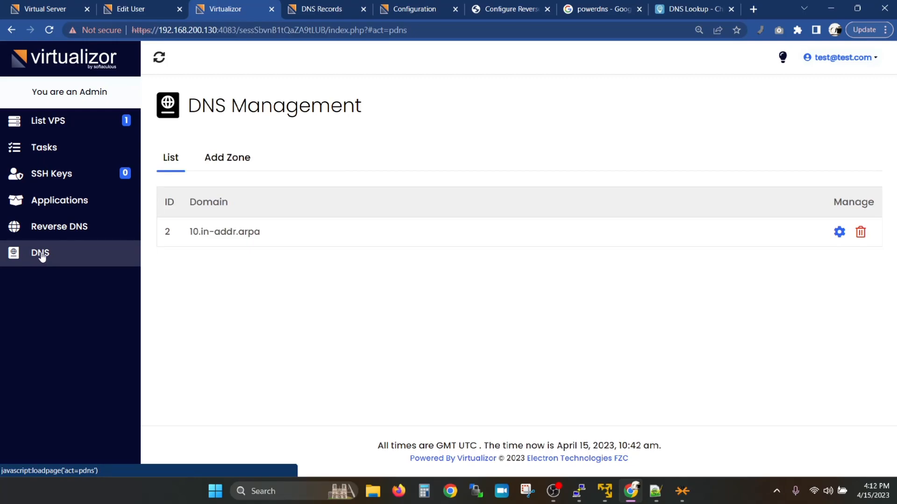
click(212, 169)
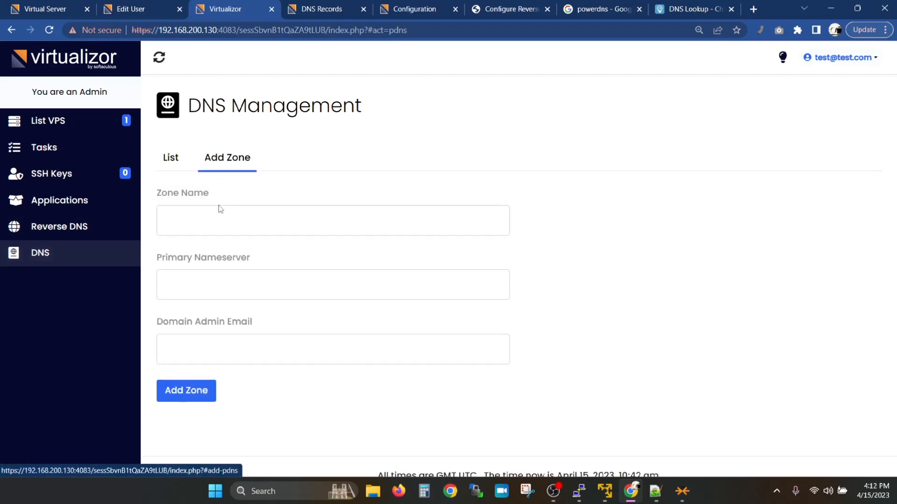
Step: Add zone second.com with primary nameserver 192.168.200.132
click(214, 227)
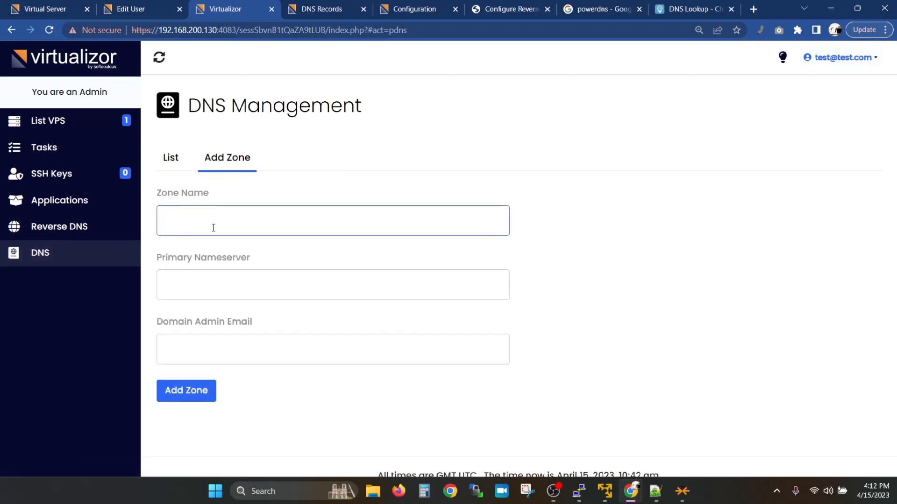
text(second.com)
key(Tab)
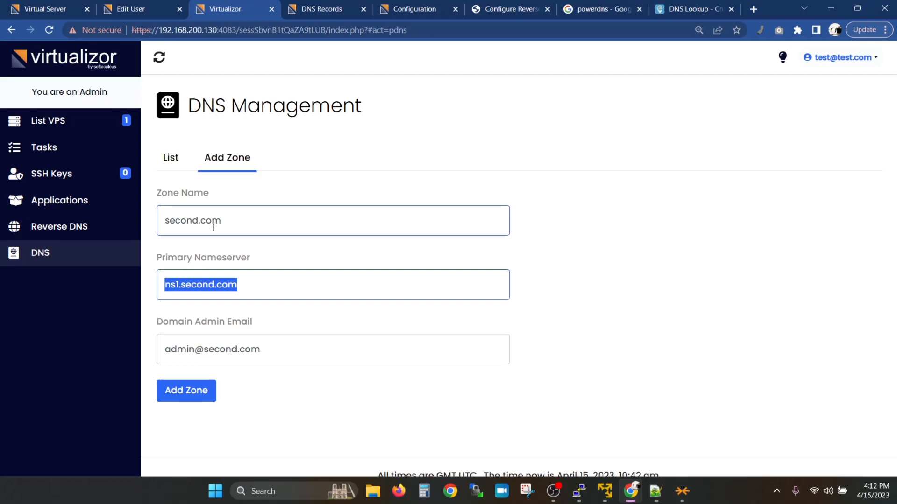
click(244, 283)
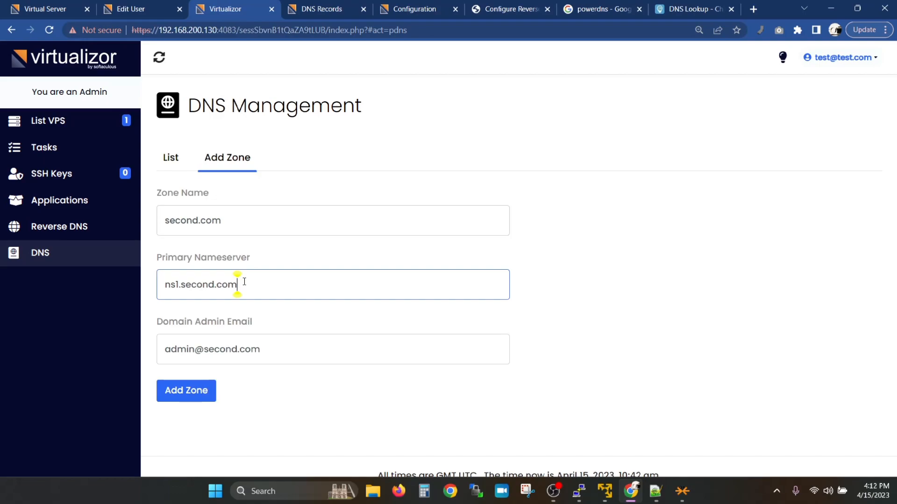
key(BackSpace)
key(BackSpace)
key(BackSpace)
key(BackSpace)
key(BackSpace)
key(BackSpace)
key(BackSpace)
key(BackSpace)
key(BackSpace)
key(BackSpace)
key(BackSpace)
key(BackSpace)
key(BackSpace)
key(BackSpace)
text(192.)
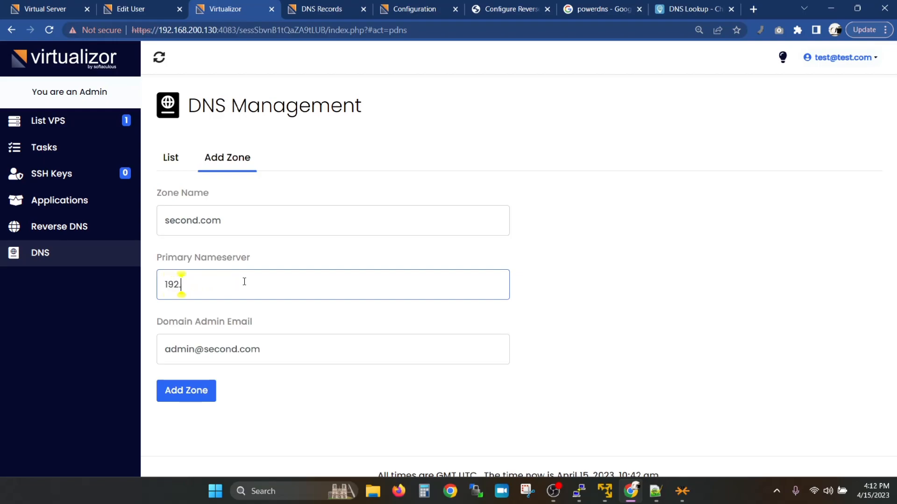
text(168.20)
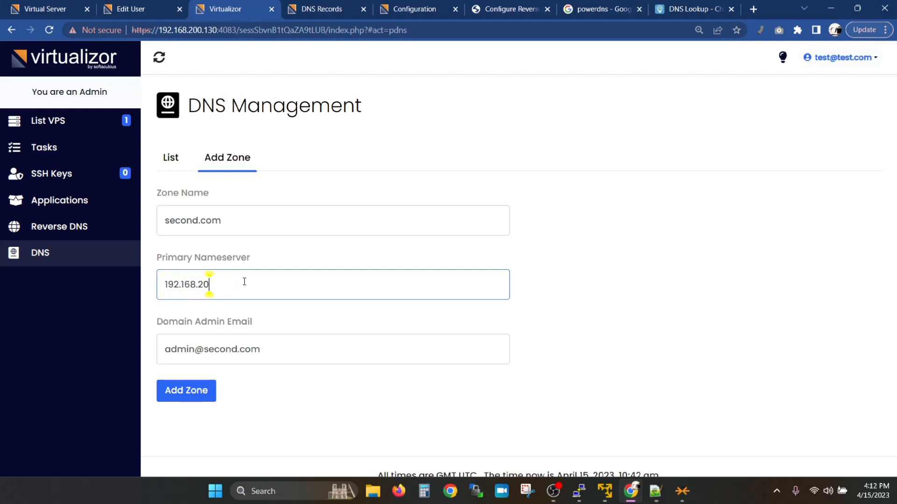
text(0.132)
click(209, 396)
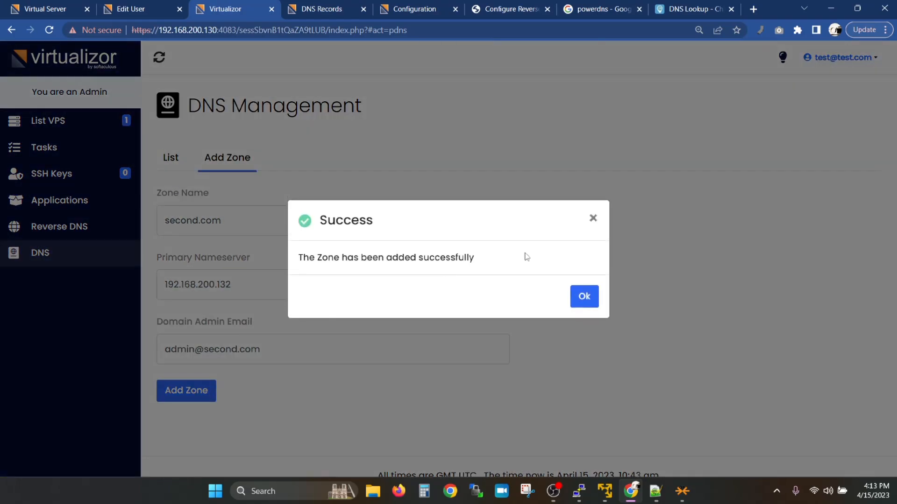
Step: Open the Manage Zone page for second.com from the zone list
click(584, 297)
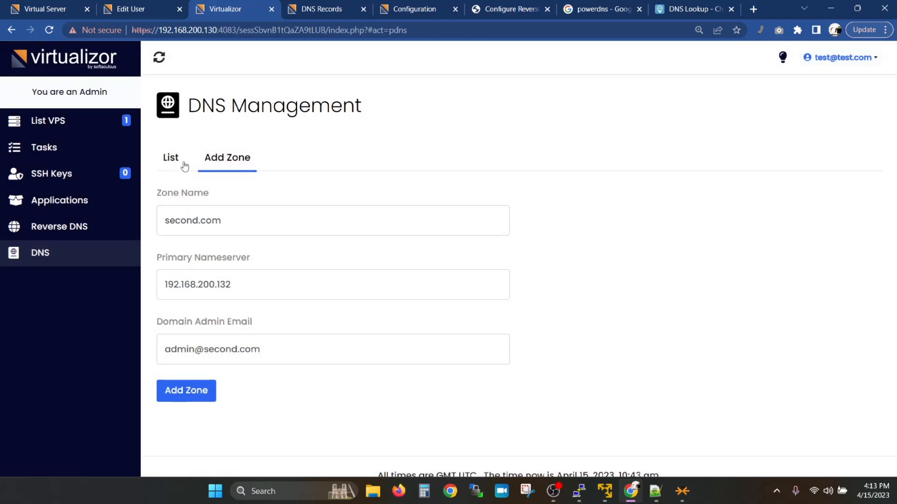
click(171, 159)
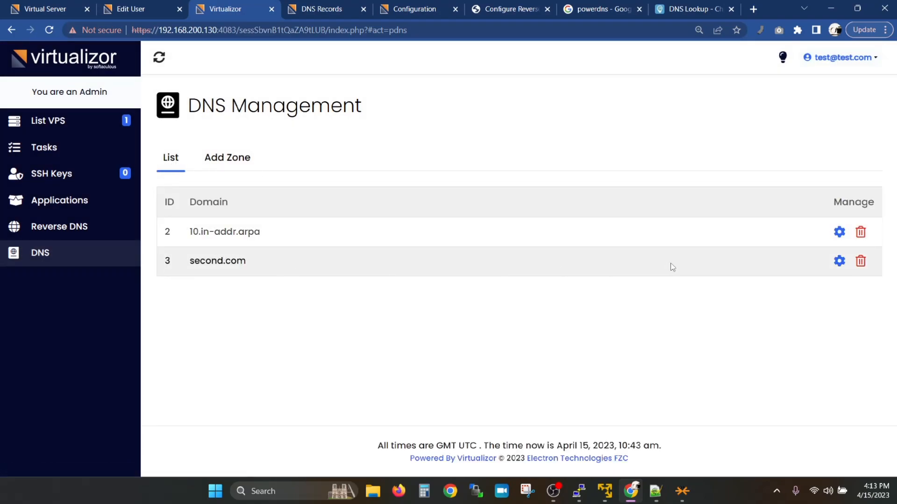
click(839, 260)
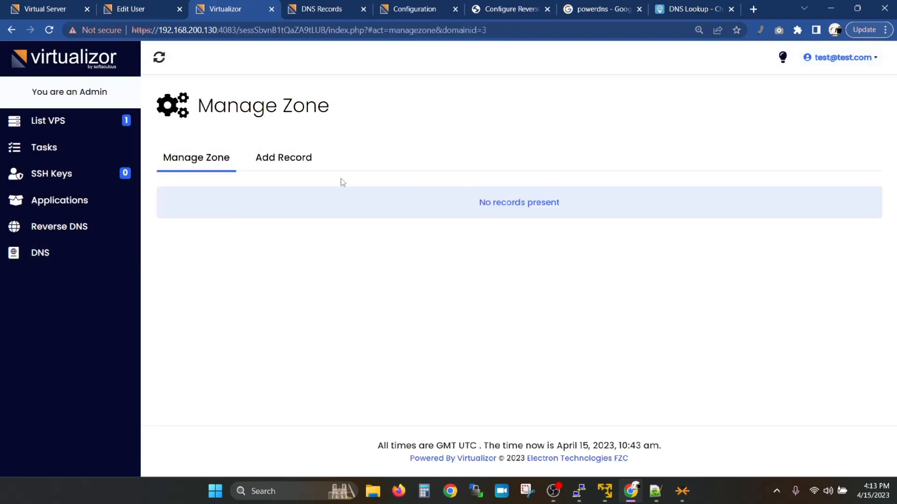
Step: Start an A record for host first pointing to 192.168.200.135
click(286, 160)
click(273, 217)
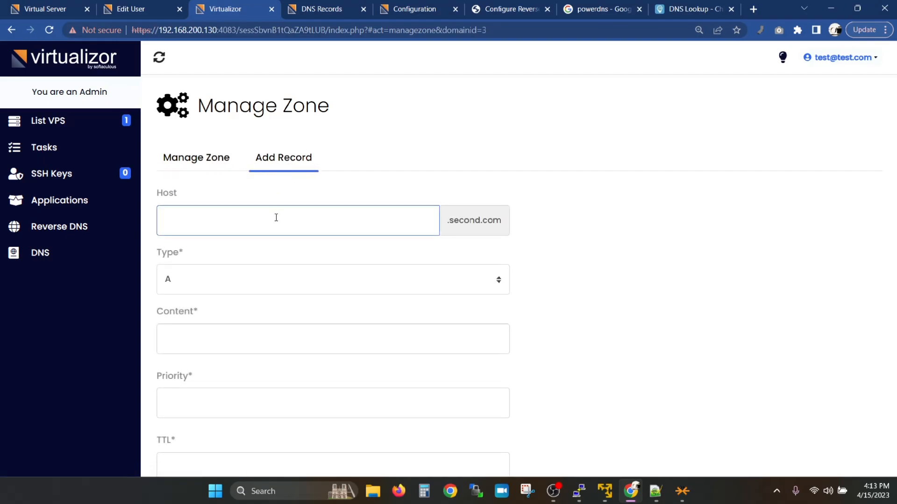
text(first)
click(254, 278)
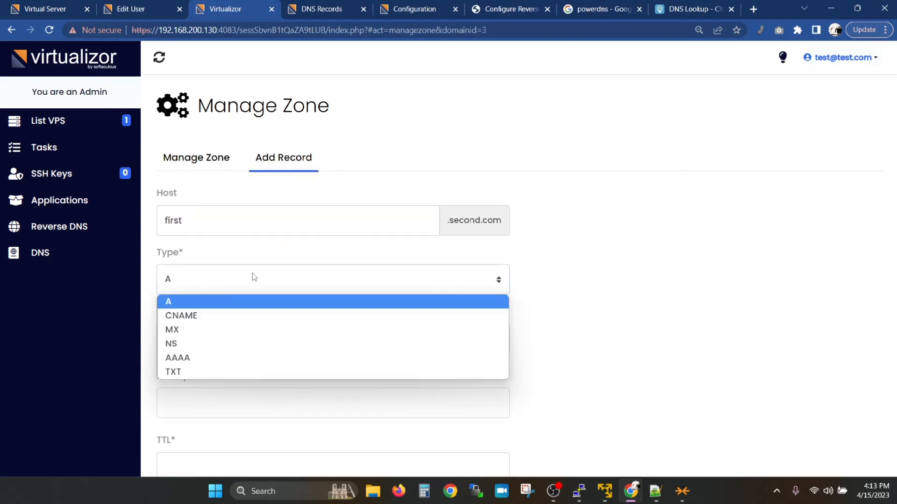
click(238, 309)
click(233, 341)
text(192.168.)
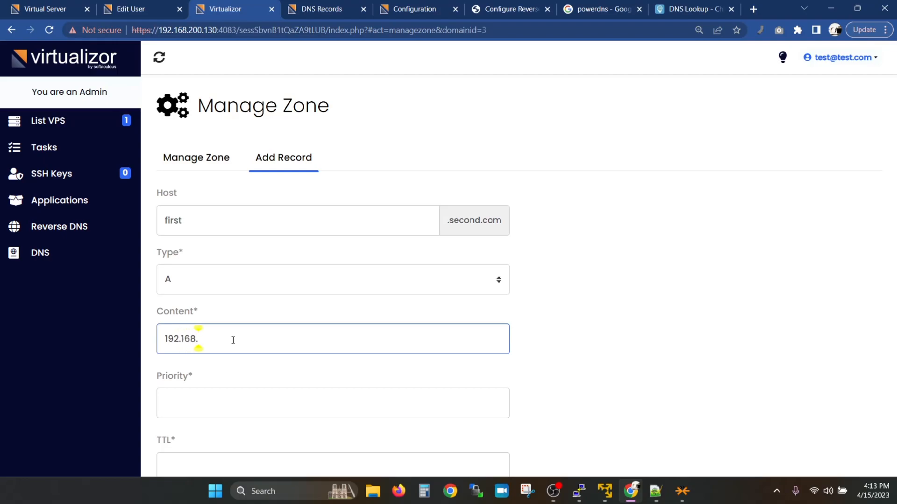
text(200.135)
Step: Give the record priority 0 and TTL 600, and add it to second.com
scroll(231, 337, down, 2)
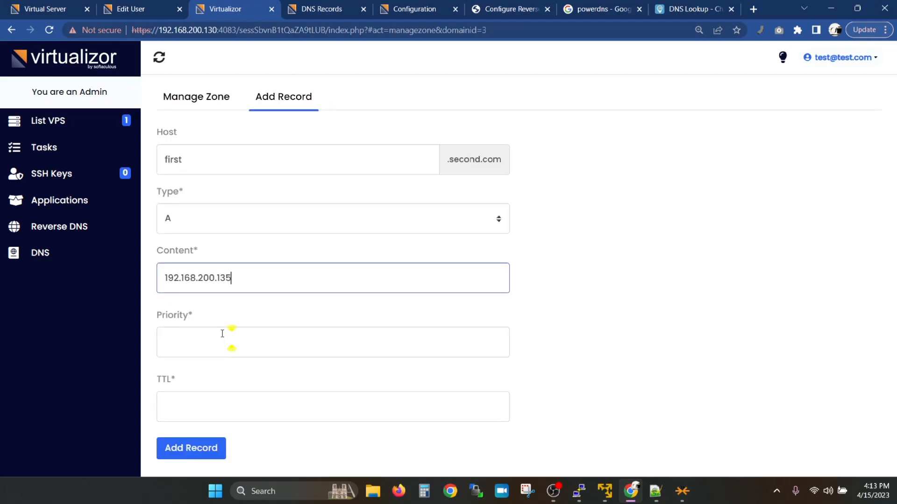
click(212, 306)
text(0)
key(BackSpace)
text(0)
key(Tab)
text(600)
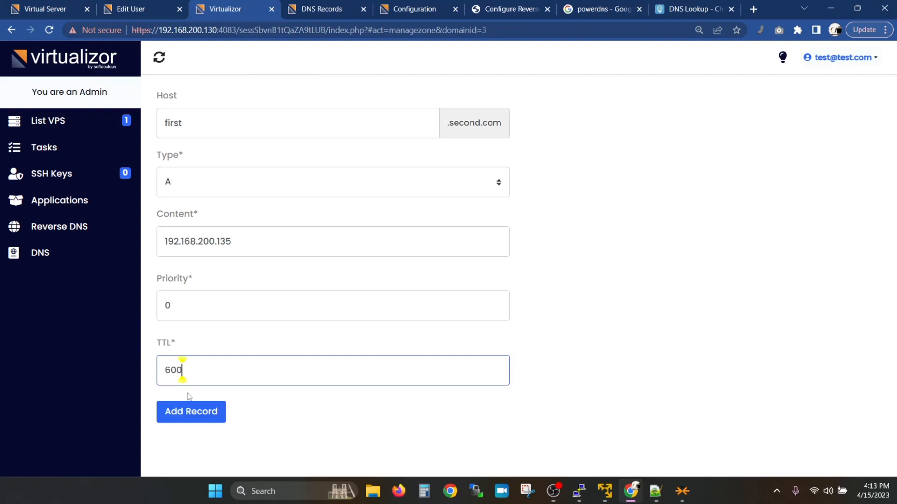
click(187, 411)
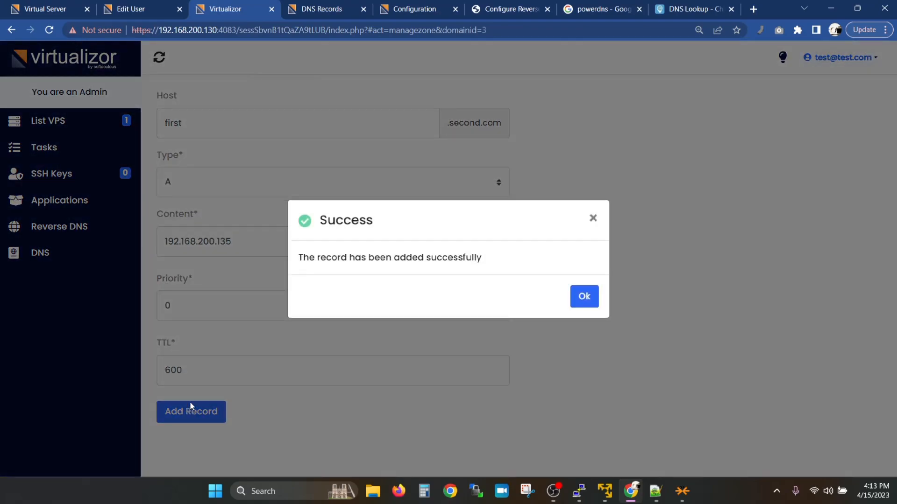
click(584, 288)
Step: Glance at the ns1 terminal, then close the record-added Success dialog
mouse_move(579, 491)
click(448, 440)
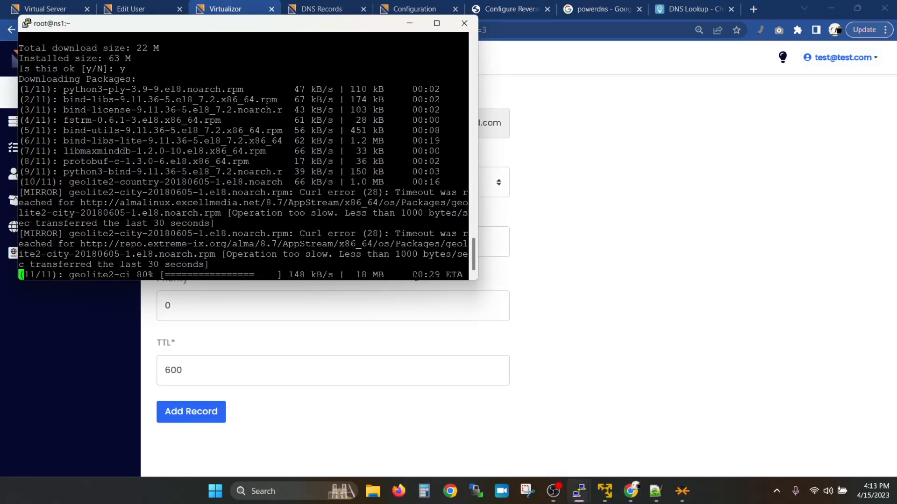
click(597, 289)
click(390, 306)
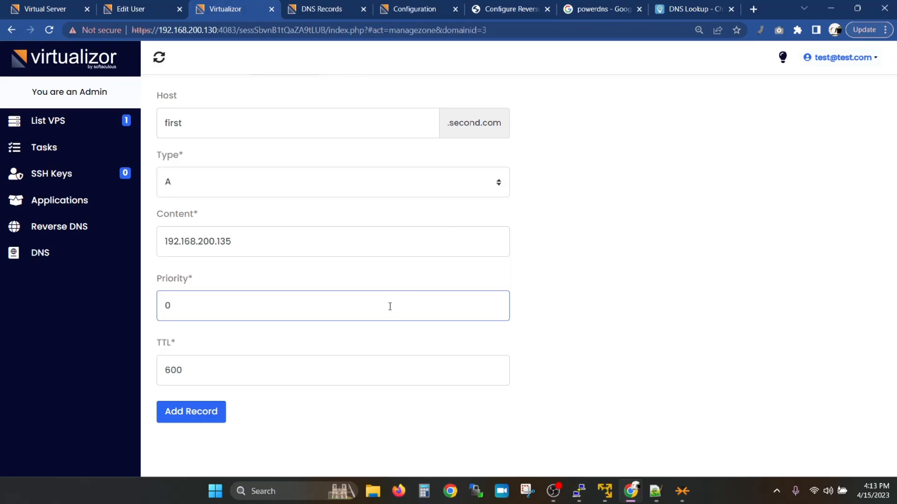
Step: In the admin DNS Zones list, view second.com's records, then 200.168.192.in-addr.arpa's records
click(327, 9)
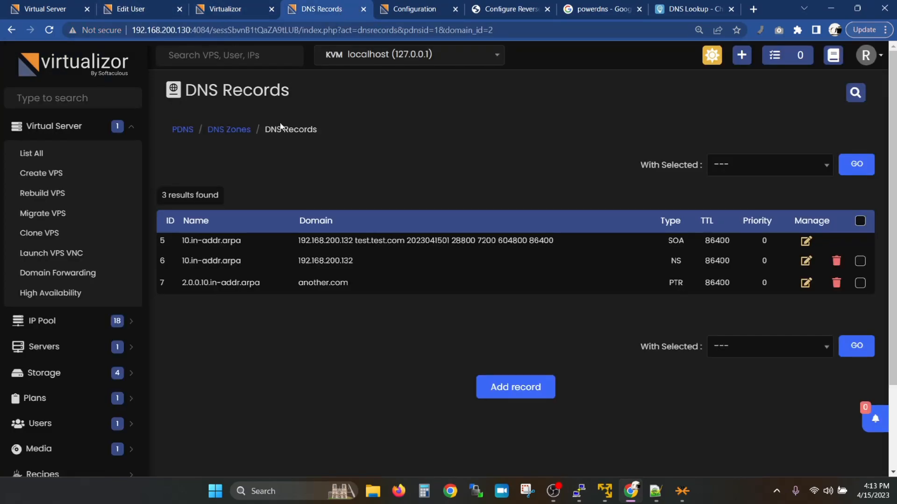
click(230, 128)
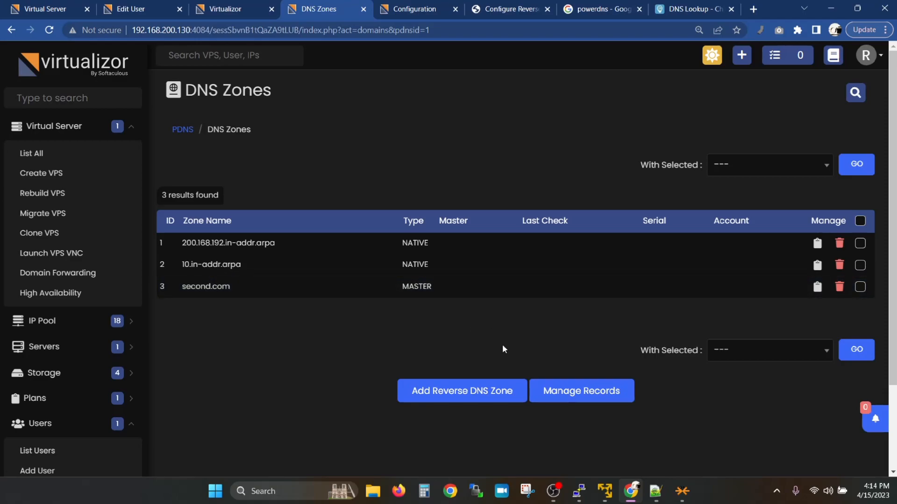
click(817, 287)
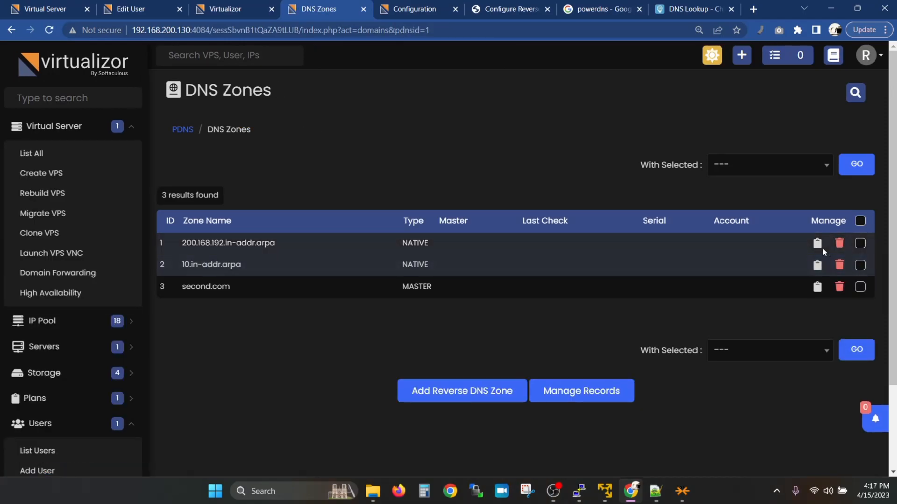
click(817, 245)
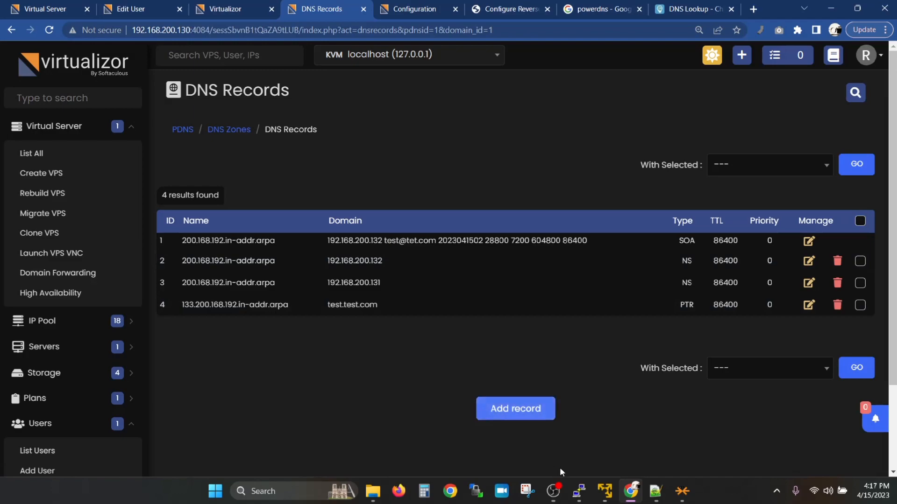
Step: Run host 192.168.200.133 192.168.200.131 in the localhost terminal
mouse_move(577, 492)
click(696, 425)
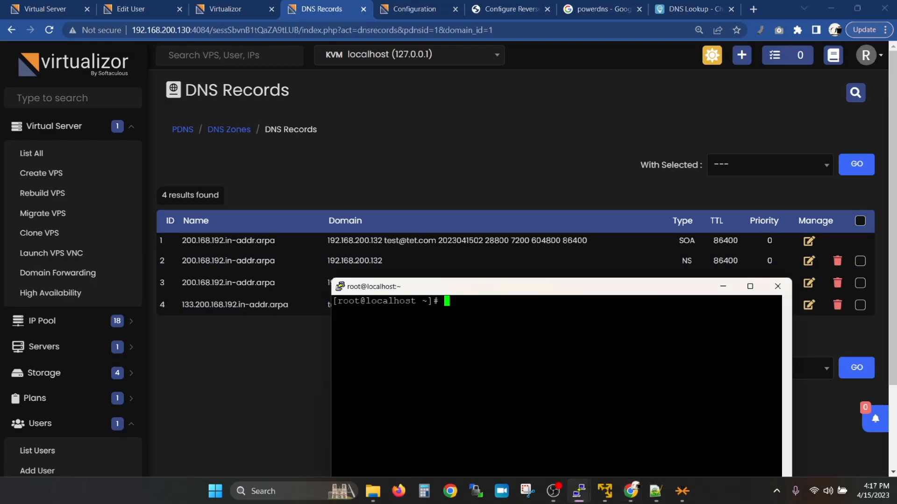
text(host )
text(192.168)
text(.13)
key(BackSpace)
key(BackSpace)
text(200.133)
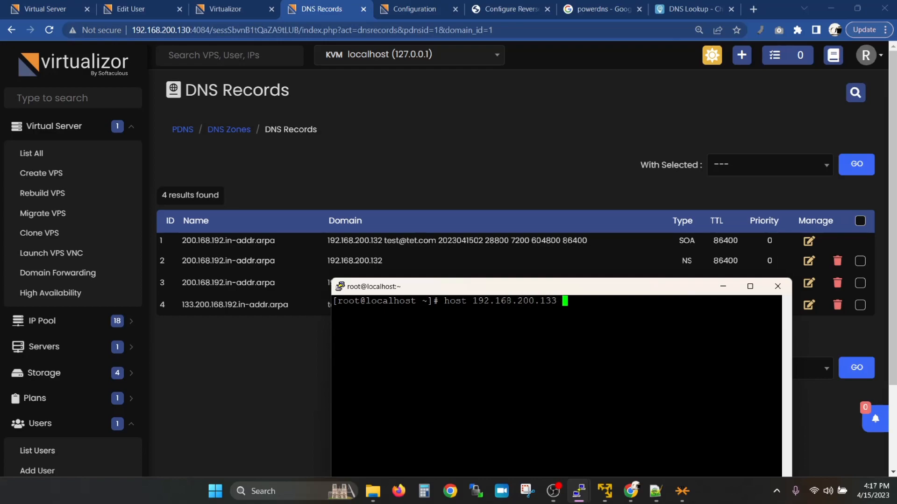
double_click(537, 301)
right_click(538, 301)
key(BackSpace)
text(192.168.200.131)
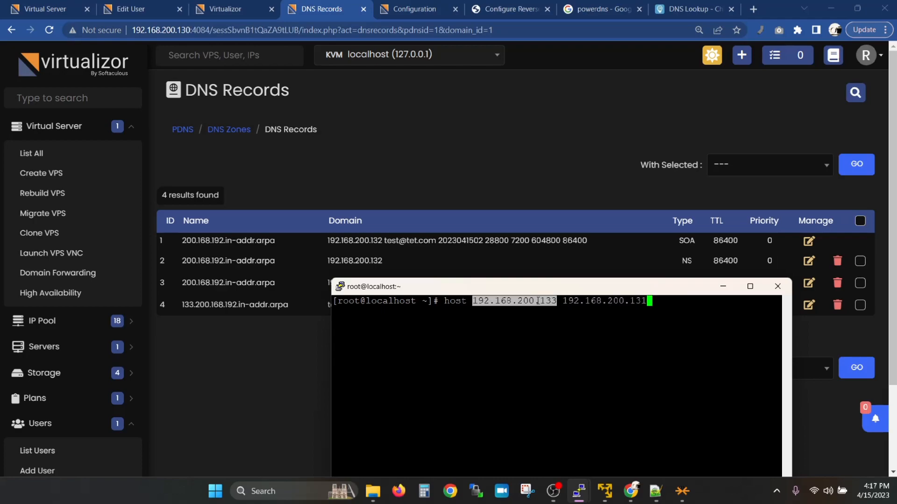
key(Return)
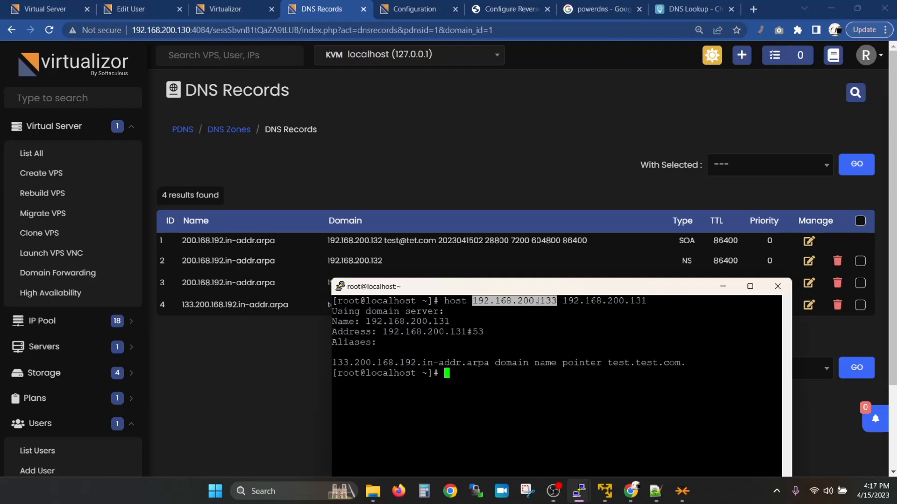
Step: Compare the returned PTR test.test.com with the public dnschecker lookup
drag(563, 287, 536, 331)
double_click(619, 407)
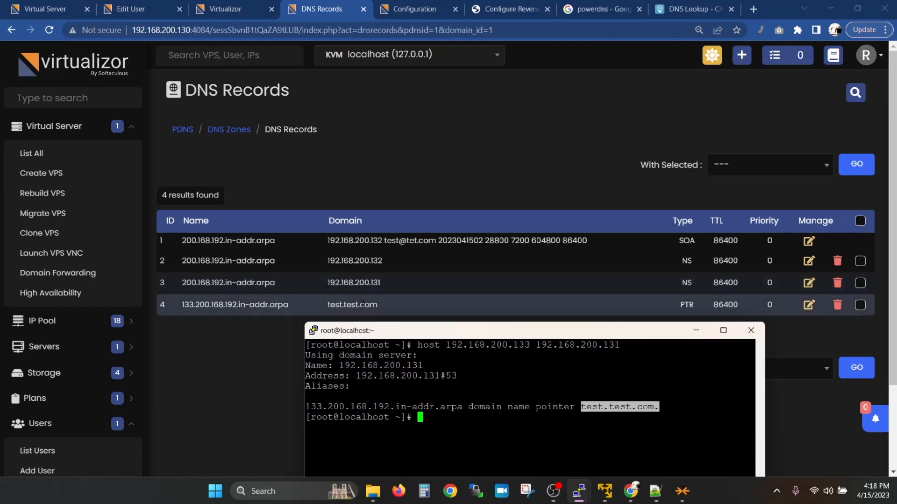
click(673, 8)
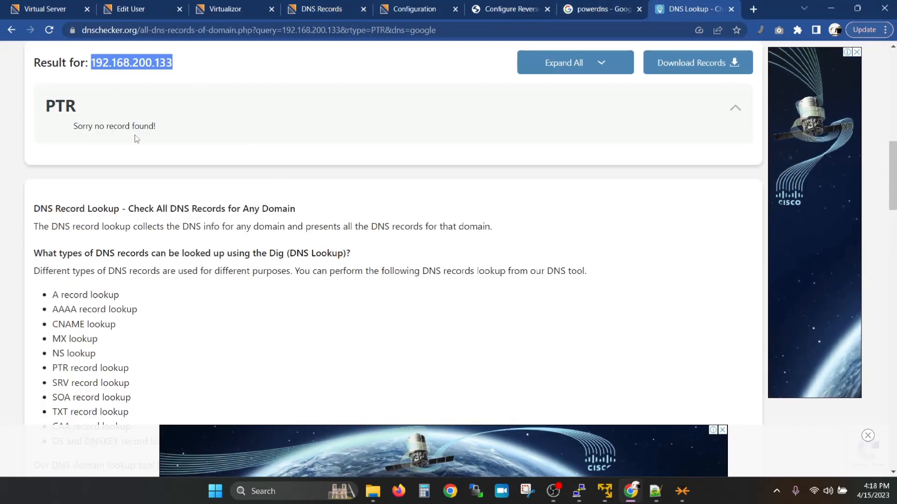
click(335, 5)
key(alt+Tab)
click(456, 439)
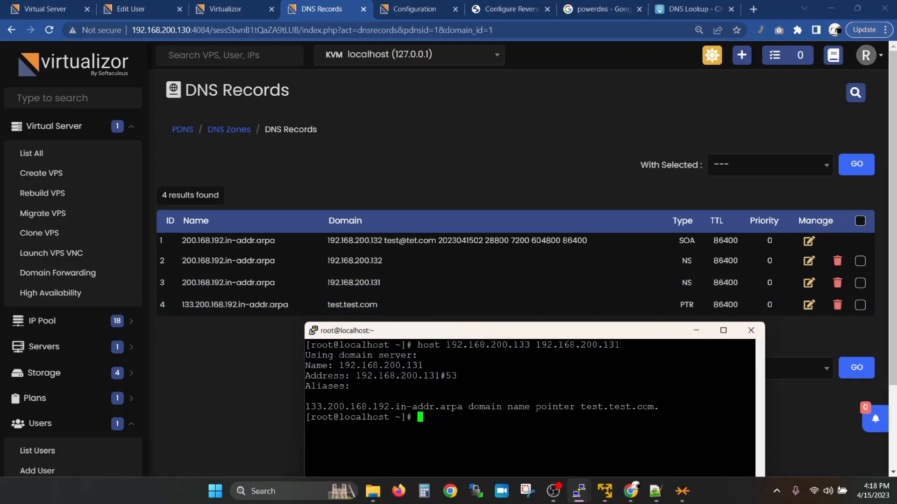
Step: Run host 192.168.200.133 192.168.200.132 on a cleared terminal
key(ctrl+l)
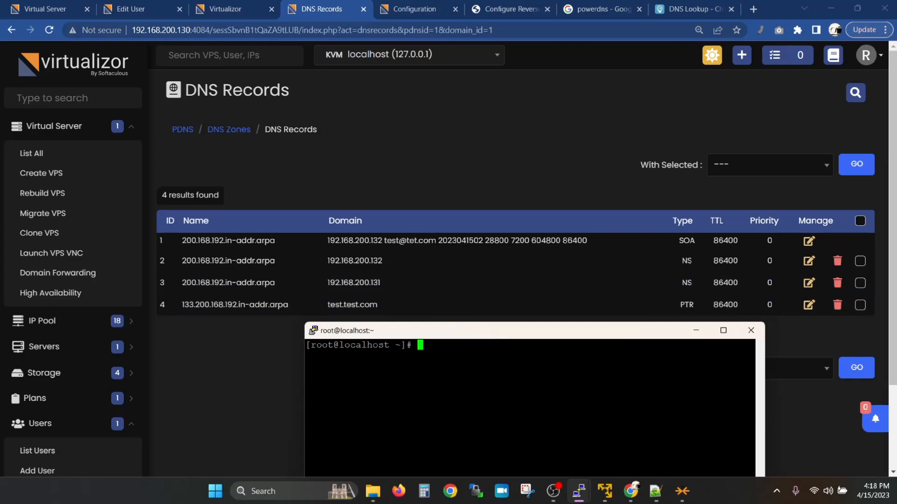
text(host 192.168.200.133 192.168.200.132)
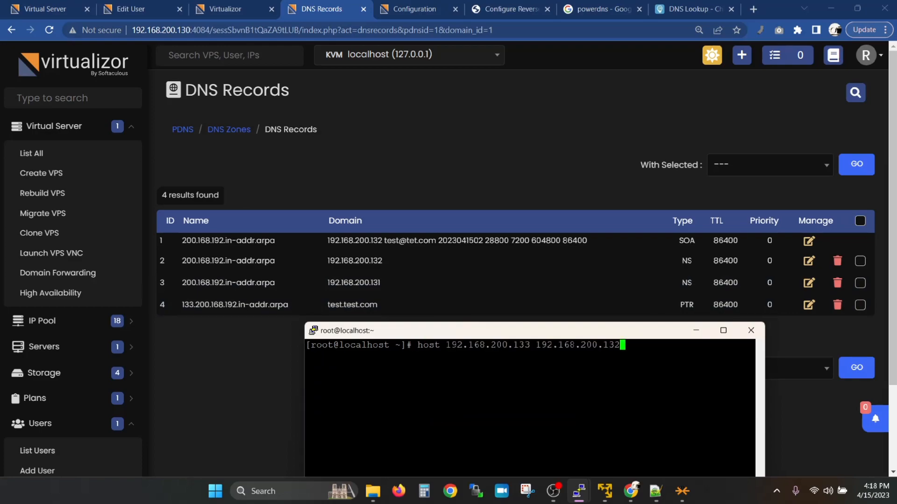
key(Return)
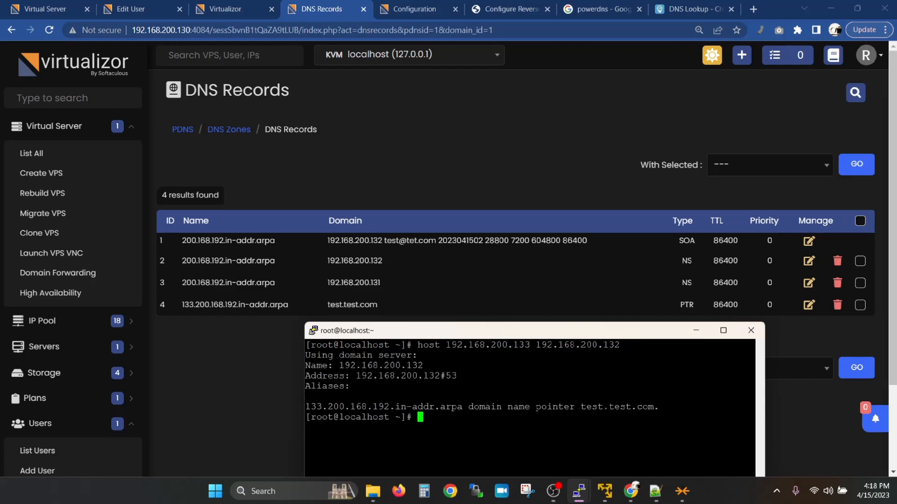
key(ctrl+l)
Step: Open the 10.in-addr.arpa zone's records from the DNS Zones list
click(248, 136)
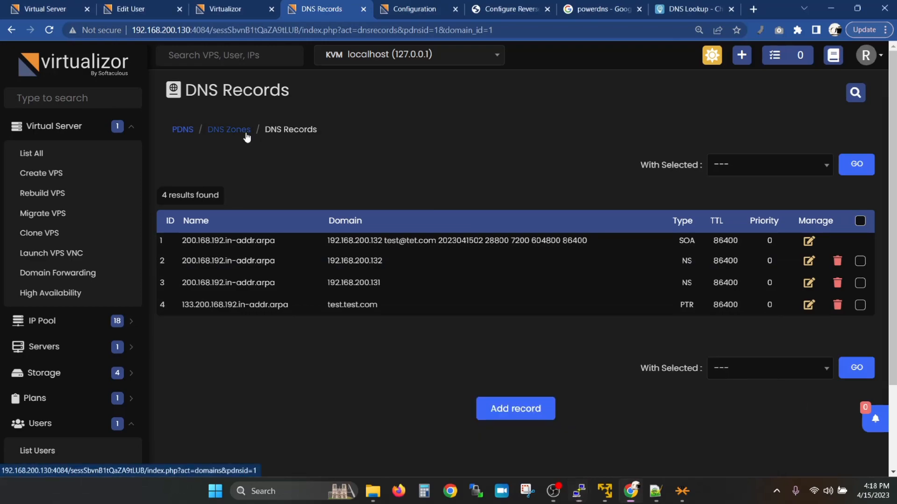
click(247, 135)
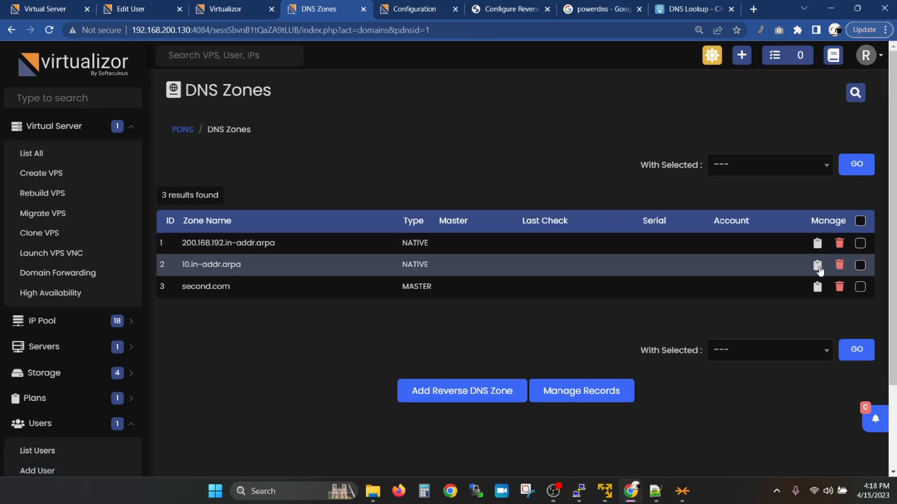
click(818, 267)
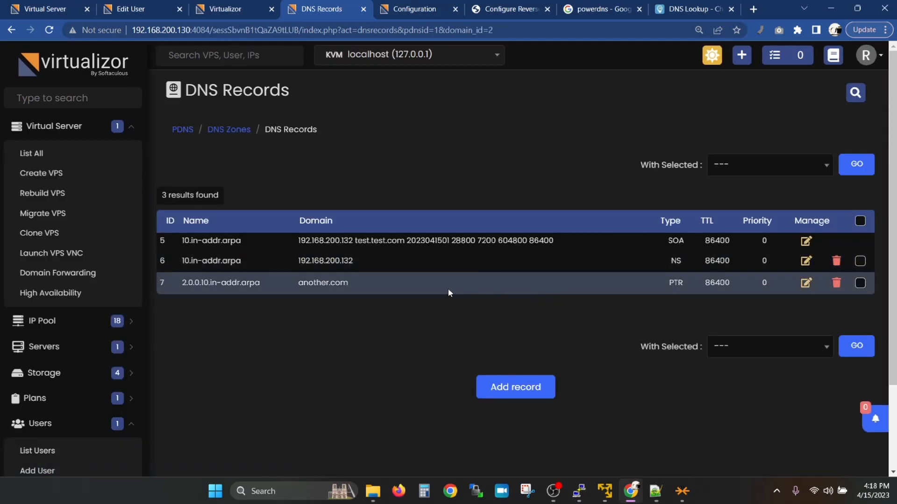
Step: Run host 10.0.0.2 192.168.200.132 in the terminal
key(alt+Tab)
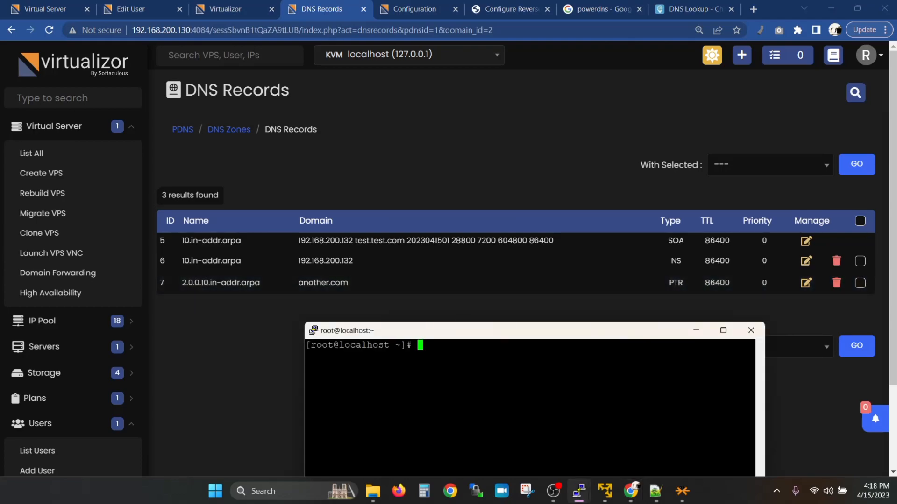
text(host 10.0.0.2 192.168.)
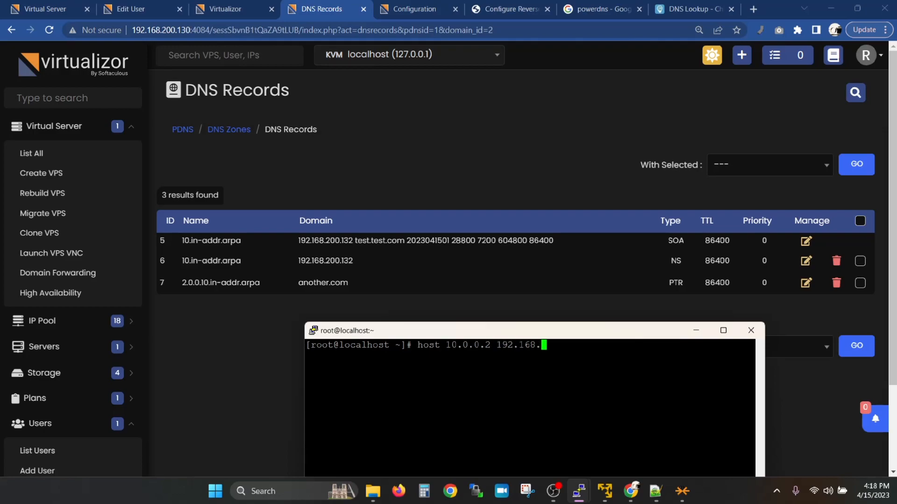
text(200.132)
key(Return)
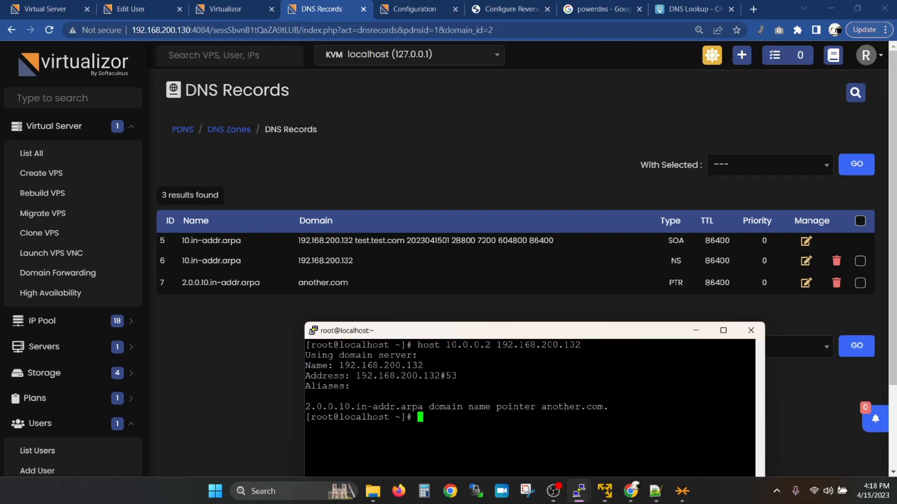
key(ctrl+l)
Step: Repeat the 10.0.0.2 lookup against 192.168.200.131, returning another.com
key(Up)
key(BackSpace)
text(10.0.0.2 192.168.200.131)
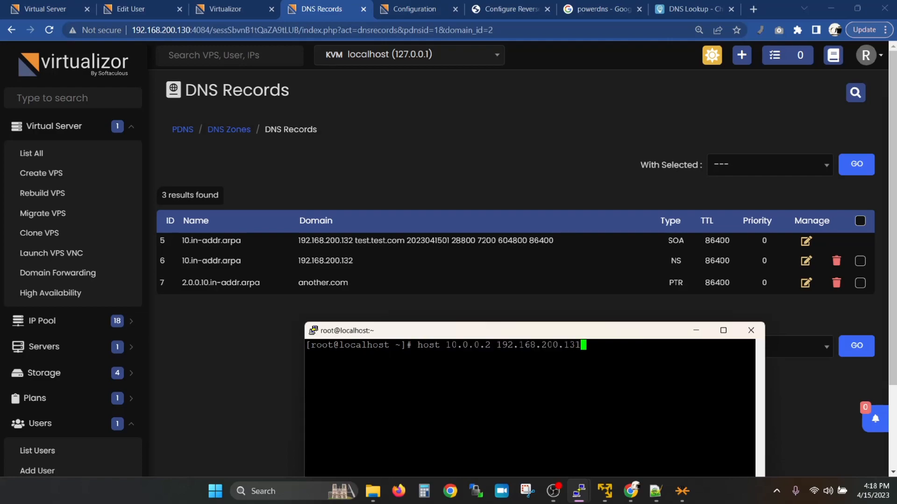
key(Return)
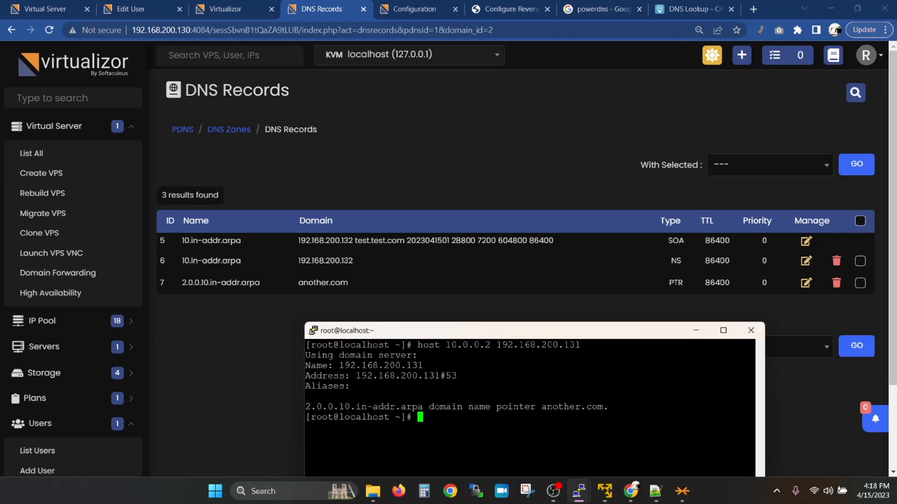
click(552, 301)
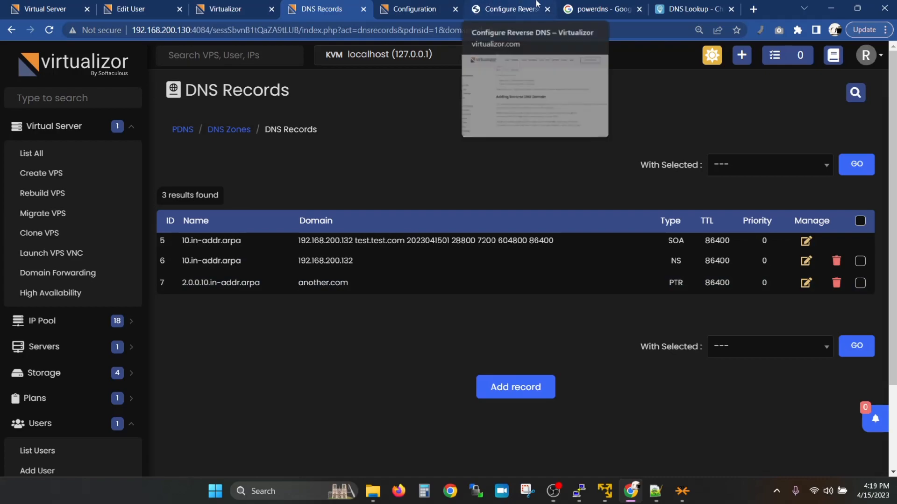
click(664, 19)
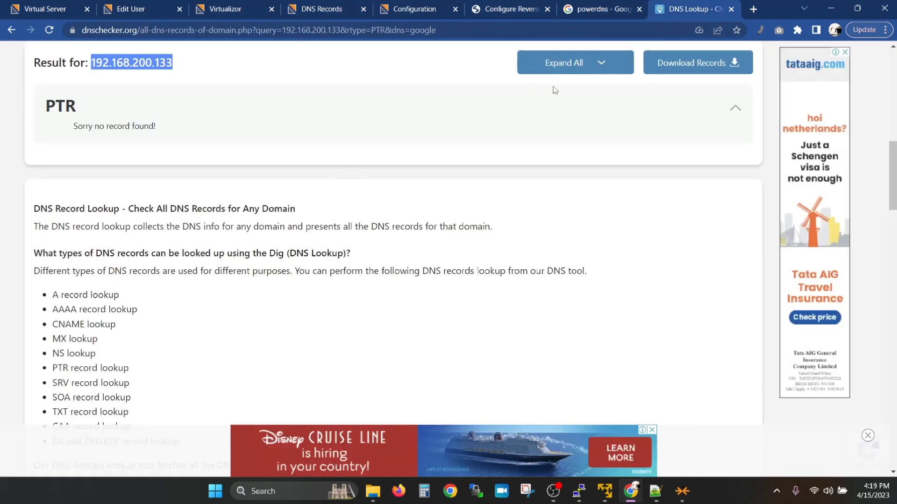
scroll(385, 115, up, 4)
scroll(261, 209, up, 8)
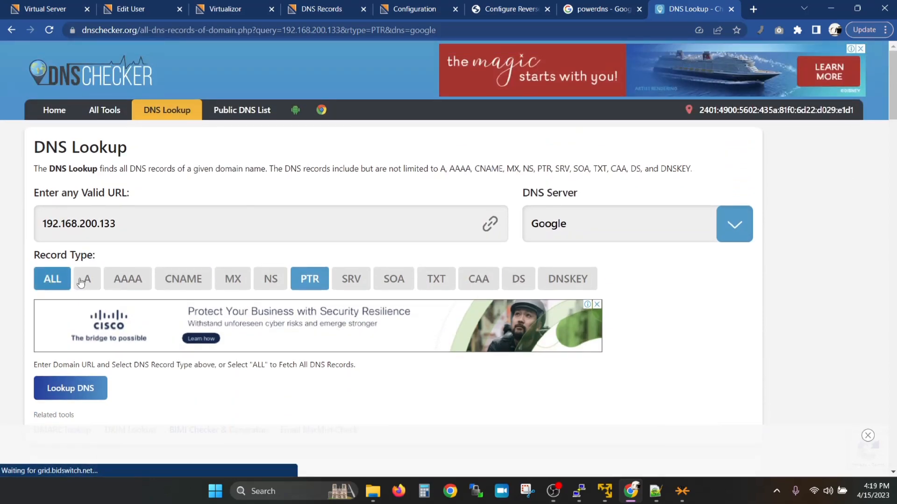
click(81, 280)
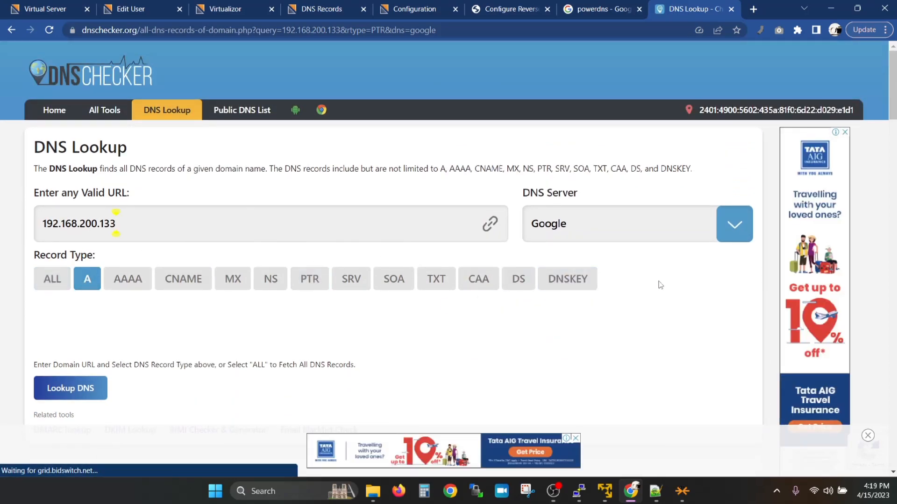
click(514, 8)
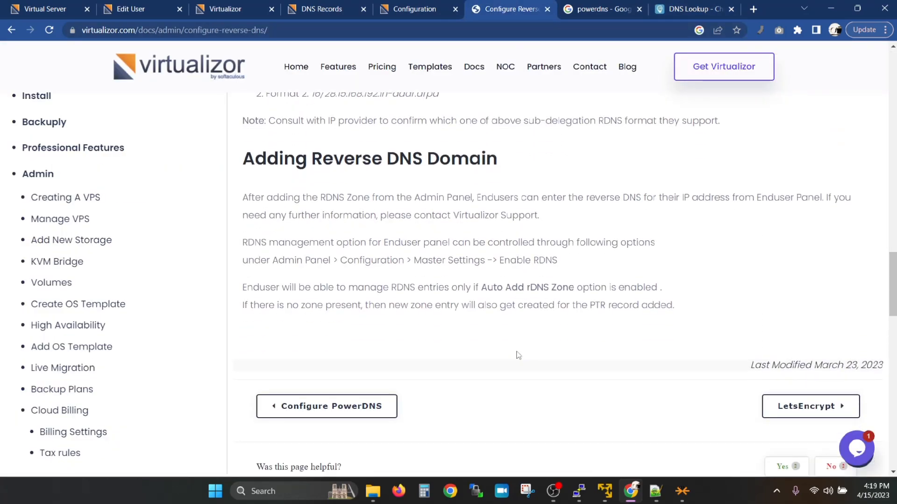
mouse_move(561, 499)
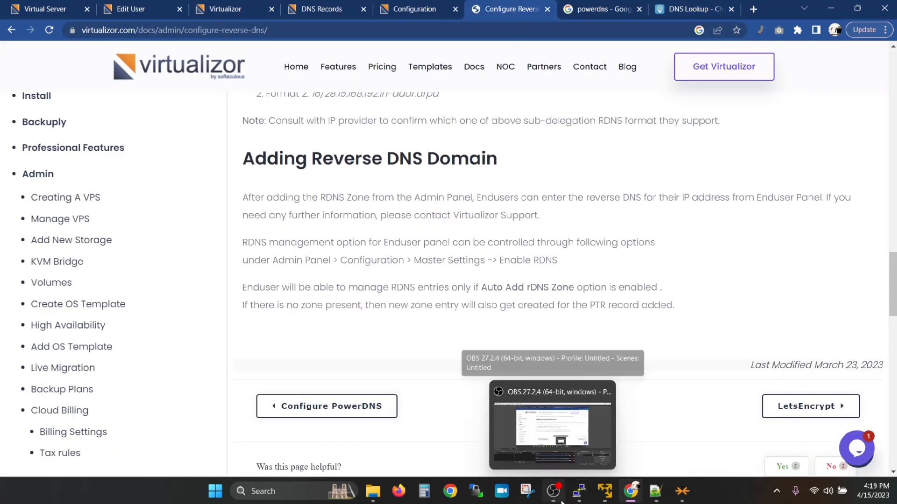
click(307, 9)
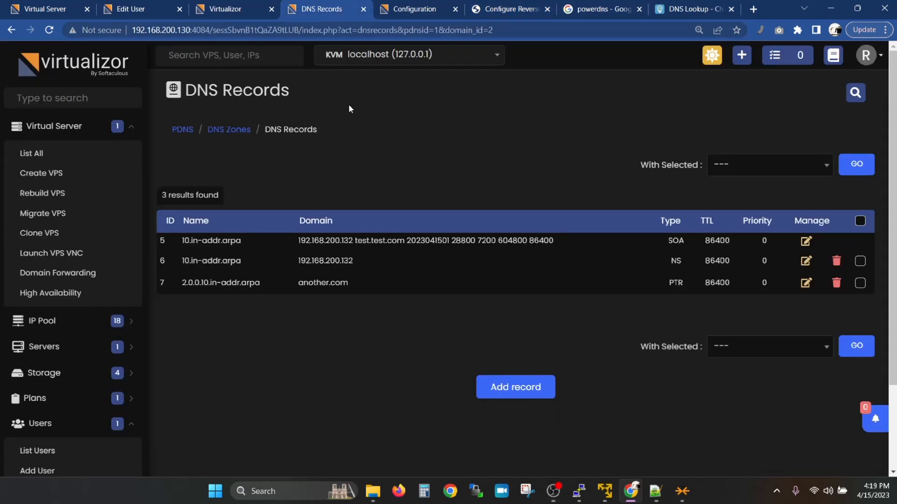
Step: Open the 1st PDNS server's combined record list from the PowerDNS server list
click(182, 129)
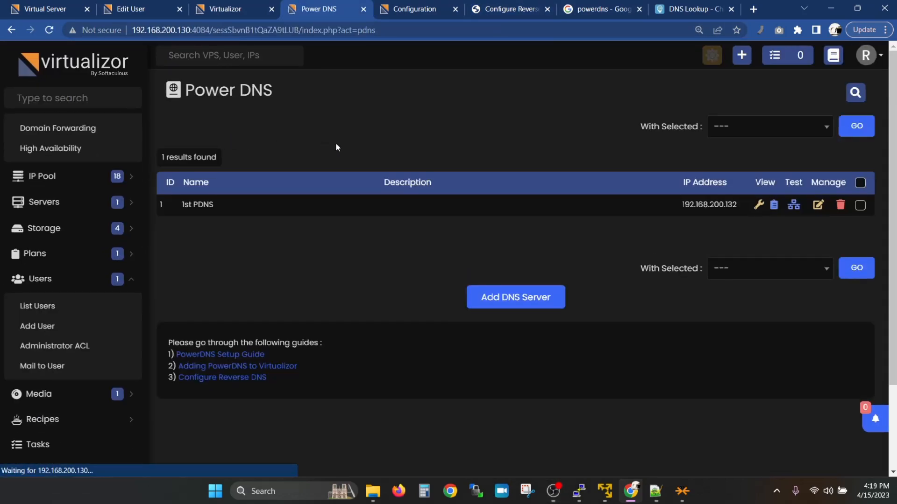
click(774, 205)
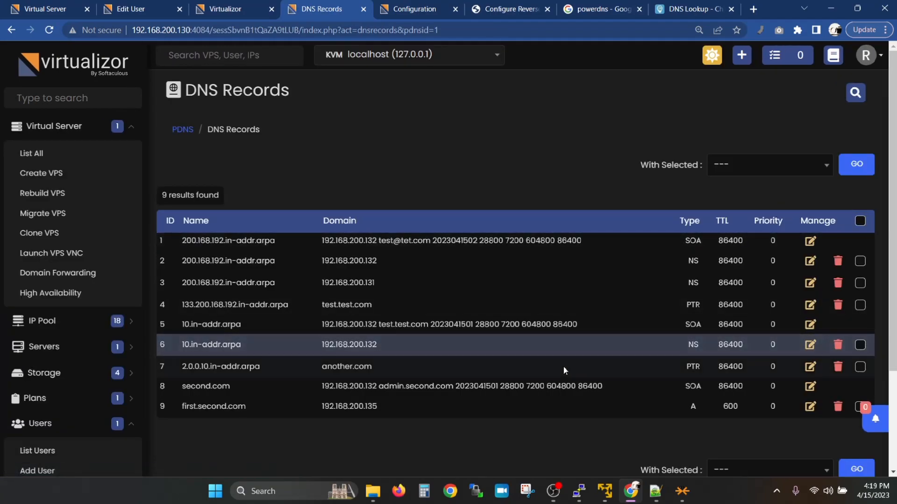